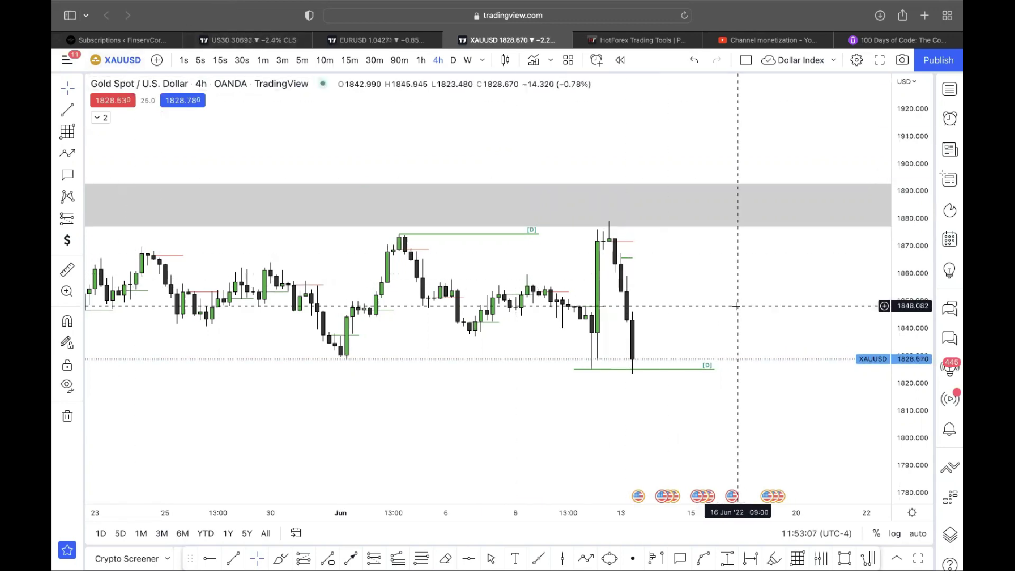
Step: Circle the early June low and high, the drop after 6 June and the latest swing low freehand, and clear the marks
scroll(686, 296, "right", 5)
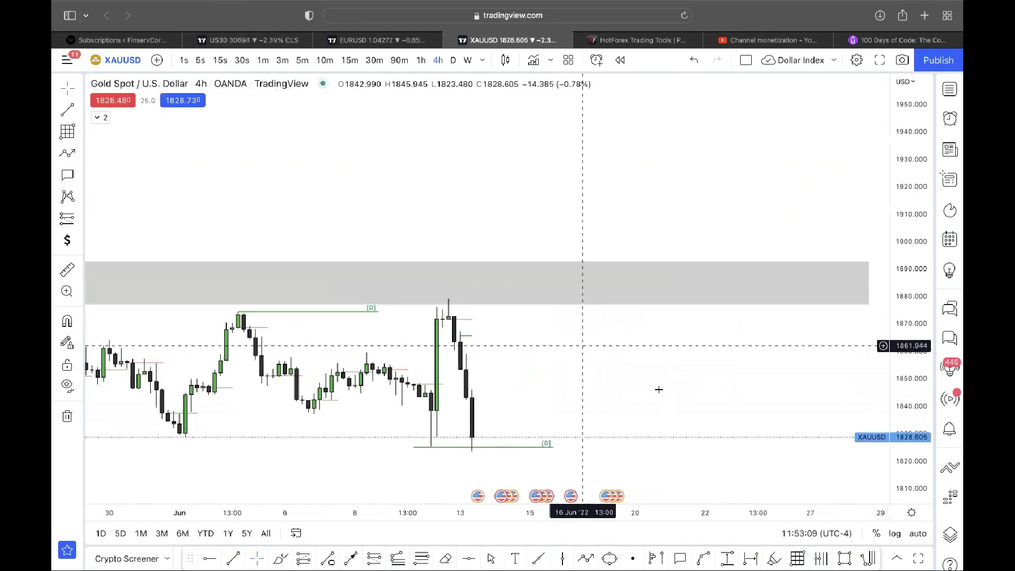
left_click_drag(661, 316, 810, 290)
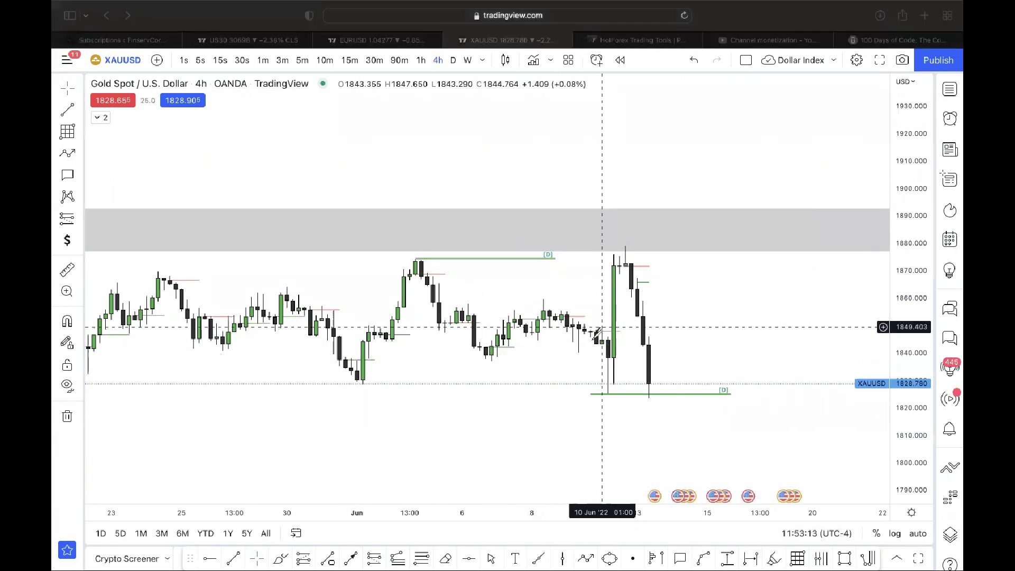
mouse_move(599, 329)
left_mouse_down()
mouse_move(655, 354)
mouse_move(613, 319)
left_mouse_up()
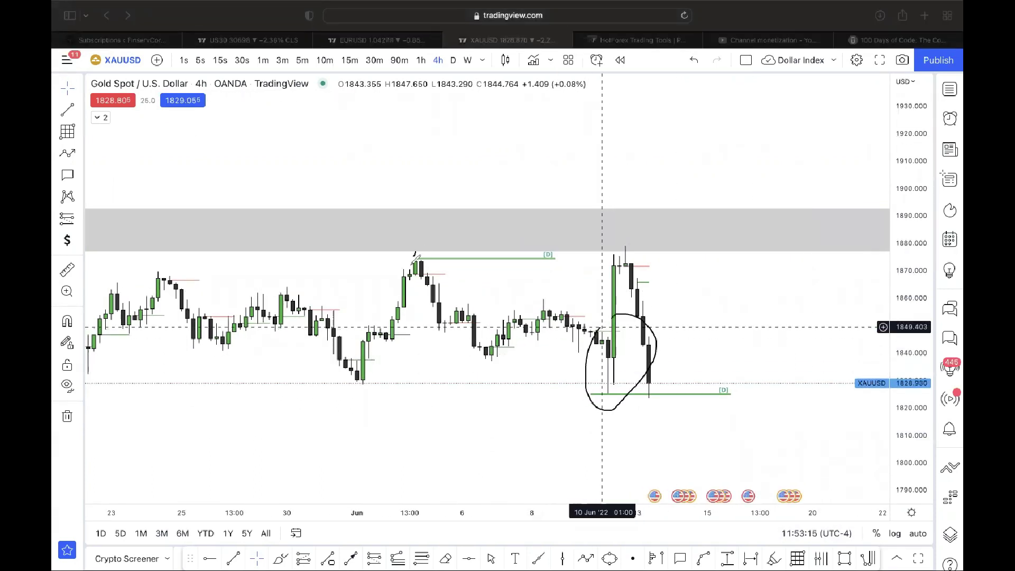
mouse_move(417, 258)
left_mouse_down()
mouse_move(437, 280)
mouse_move(429, 255)
left_mouse_up()
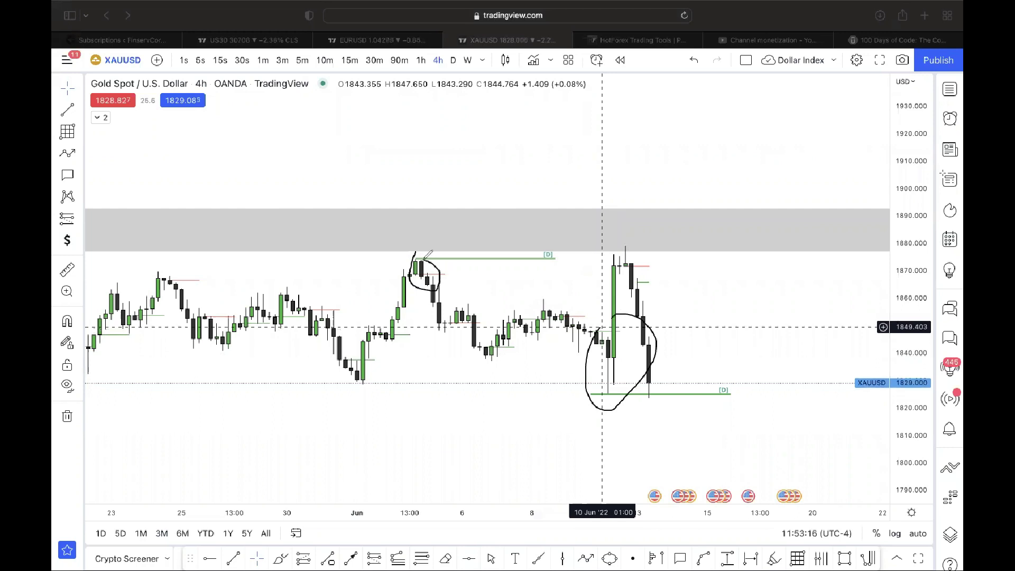
left_click(354, 382)
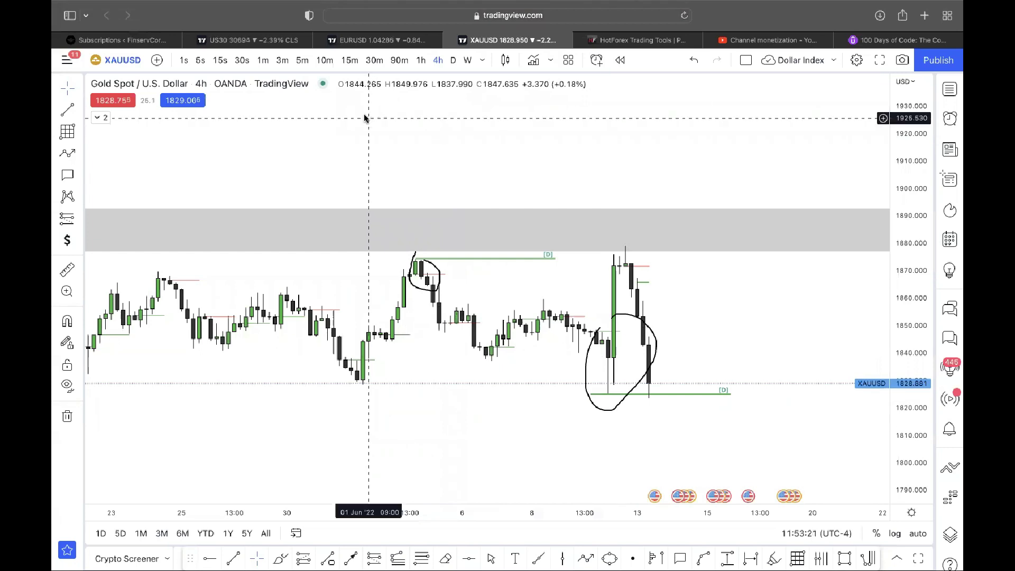
mouse_move(356, 334)
left_mouse_down()
mouse_move(399, 365)
mouse_move(355, 377)
mouse_move(365, 345)
left_mouse_up()
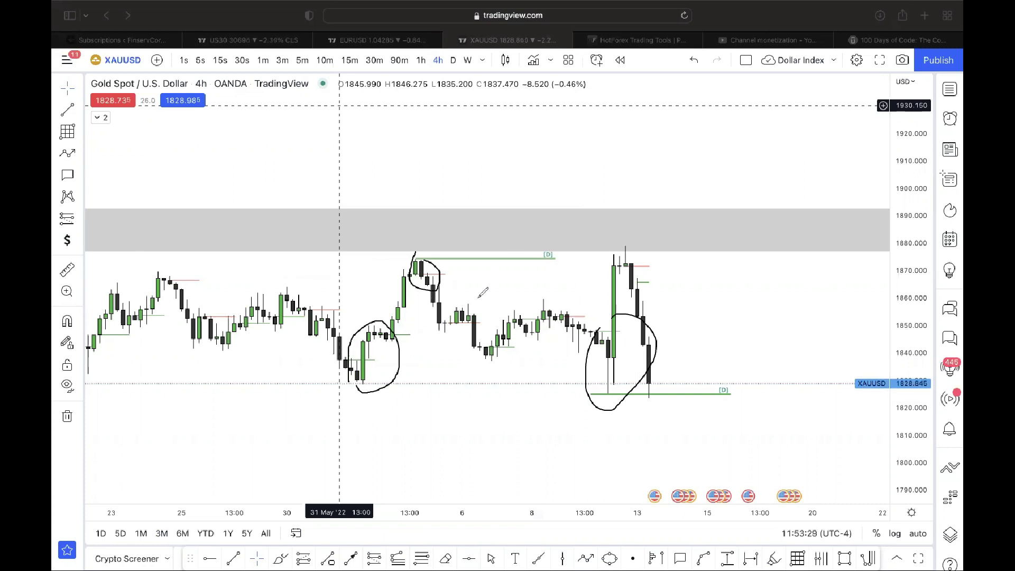
mouse_move(480, 290)
left_mouse_down()
mouse_move(461, 345)
mouse_move(494, 319)
mouse_move(489, 294)
left_mouse_up()
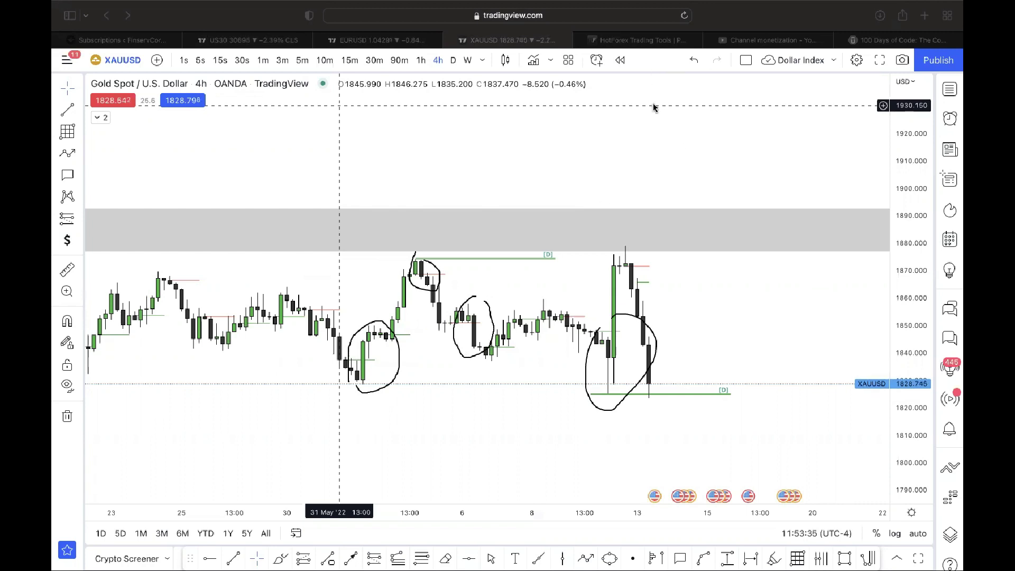
key("Escape")
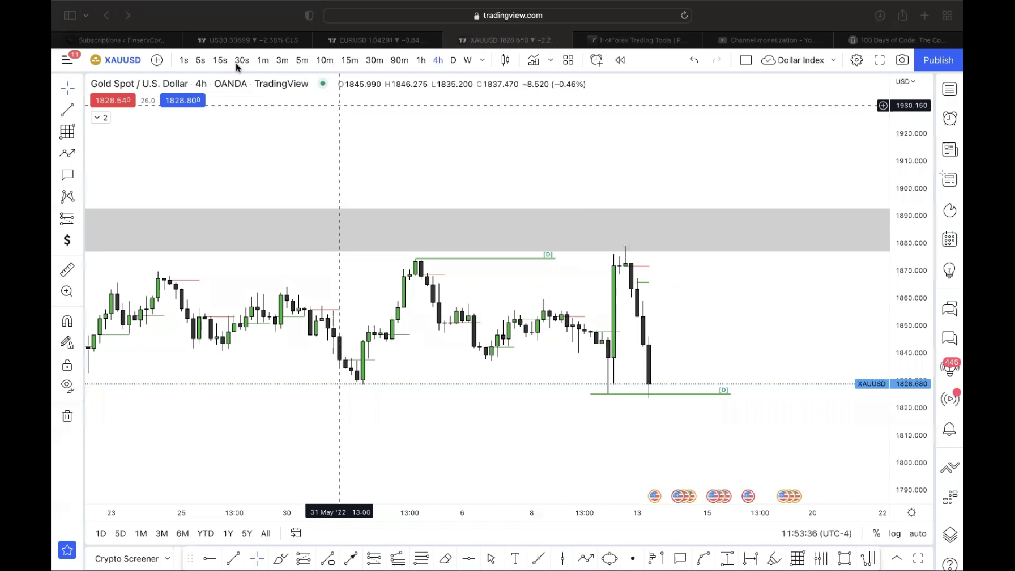
left_click(311, 130)
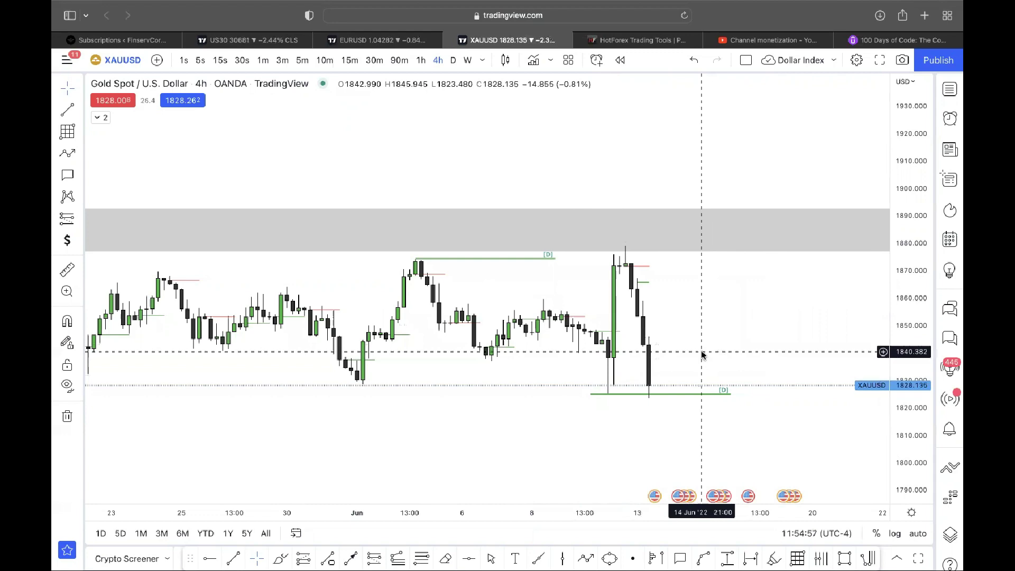
Step: Draw a small grey rectangle in the empty space above the long grey zone, spanning about 1905 to 1919
scroll(701, 353, "down", 3)
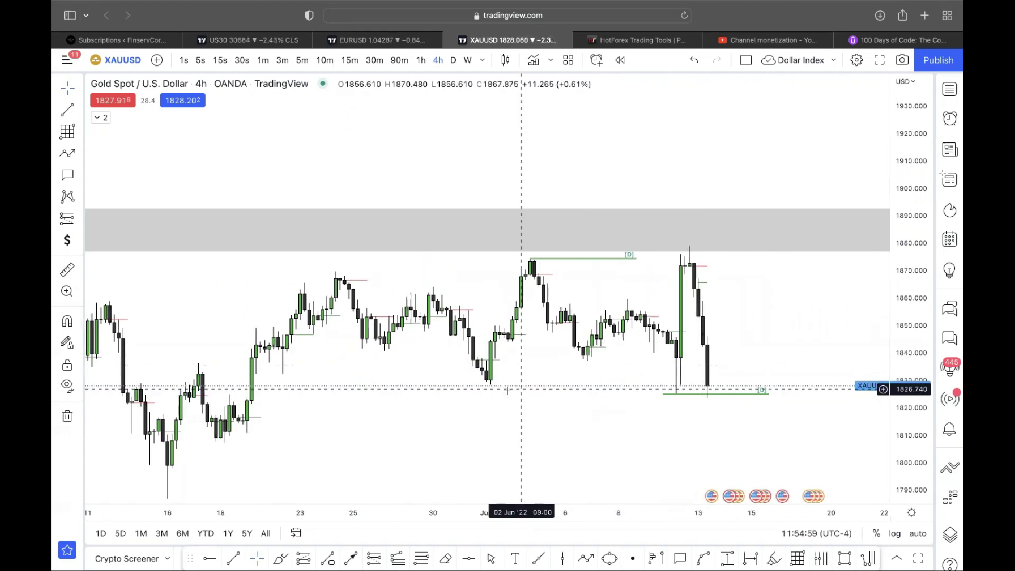
left_click_drag(512, 389, 472, 476)
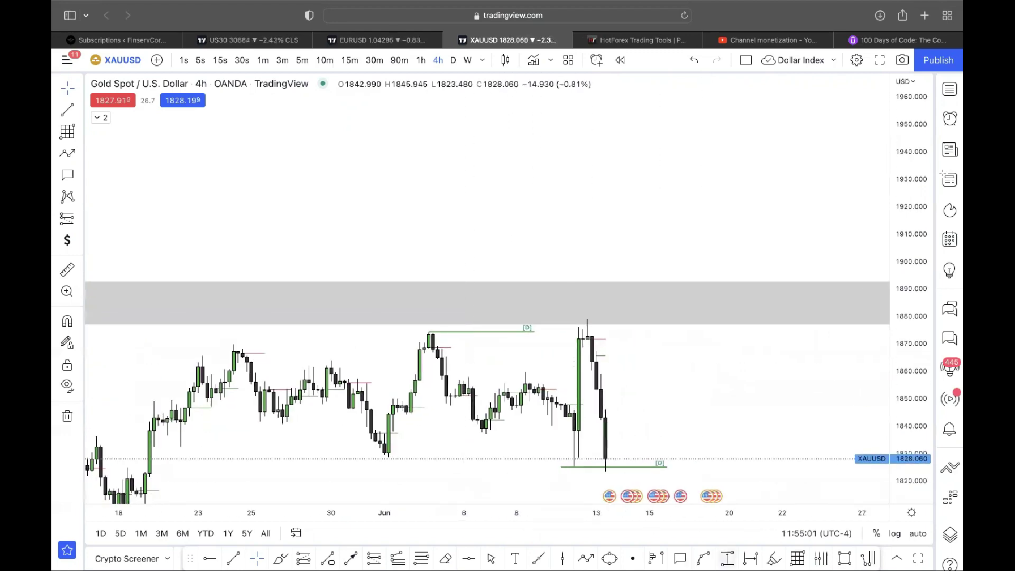
left_click(845, 558)
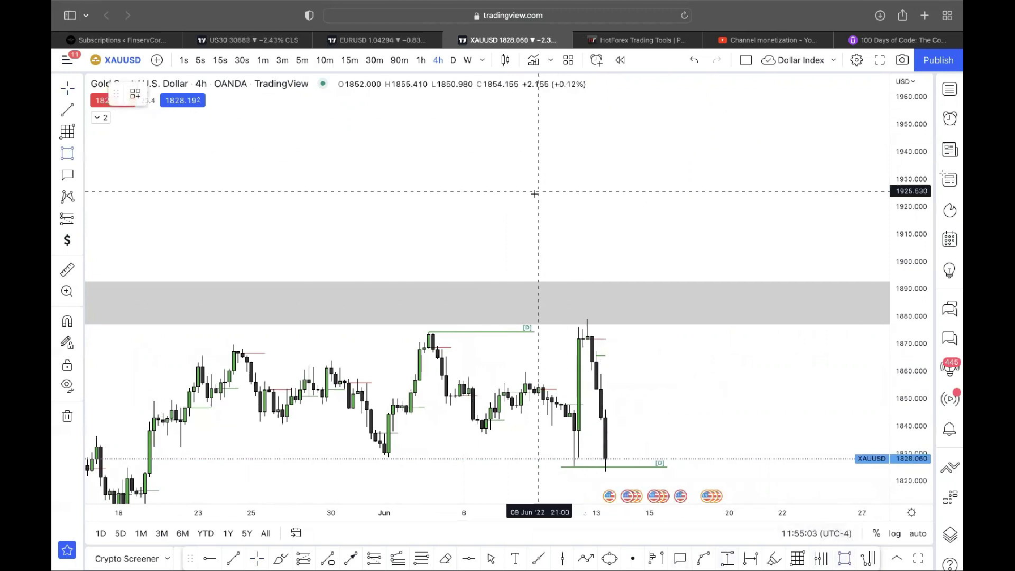
left_click(495, 210)
left_click(516, 247)
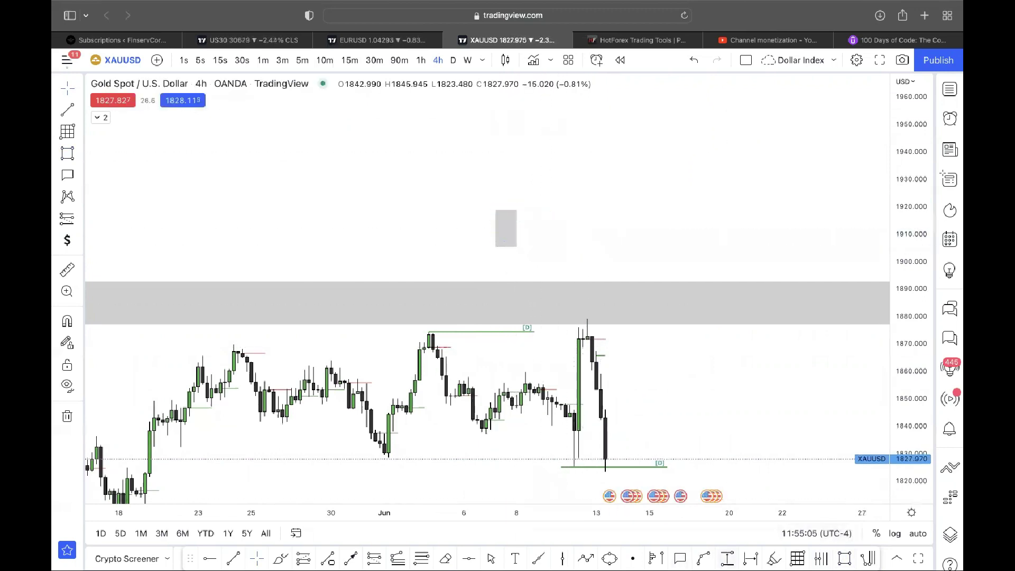
Step: Draw a taller rectangle beside the small grey one, from about 1906 to 1947, and set its background to teal green
left_click(524, 245)
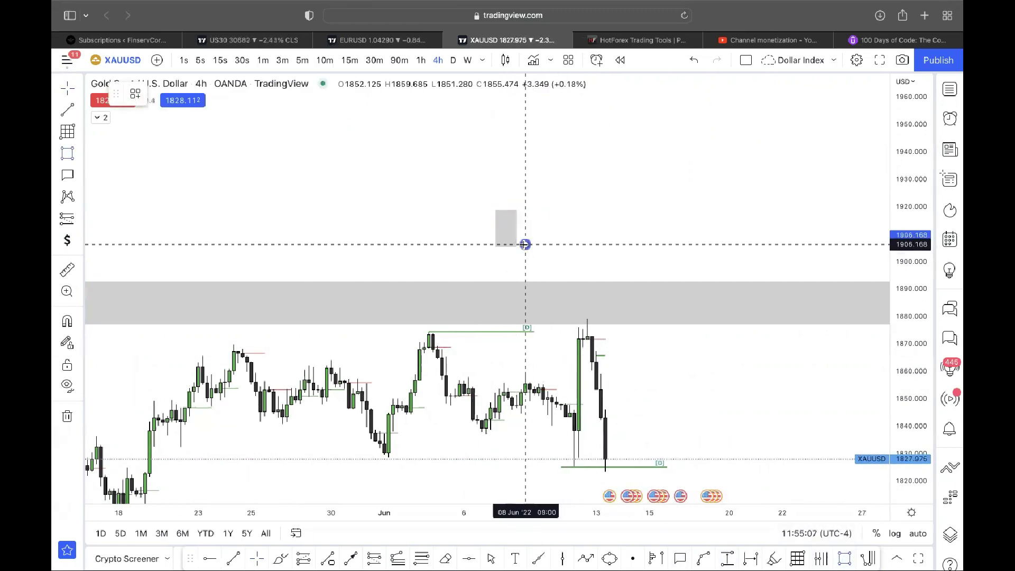
left_click(552, 131)
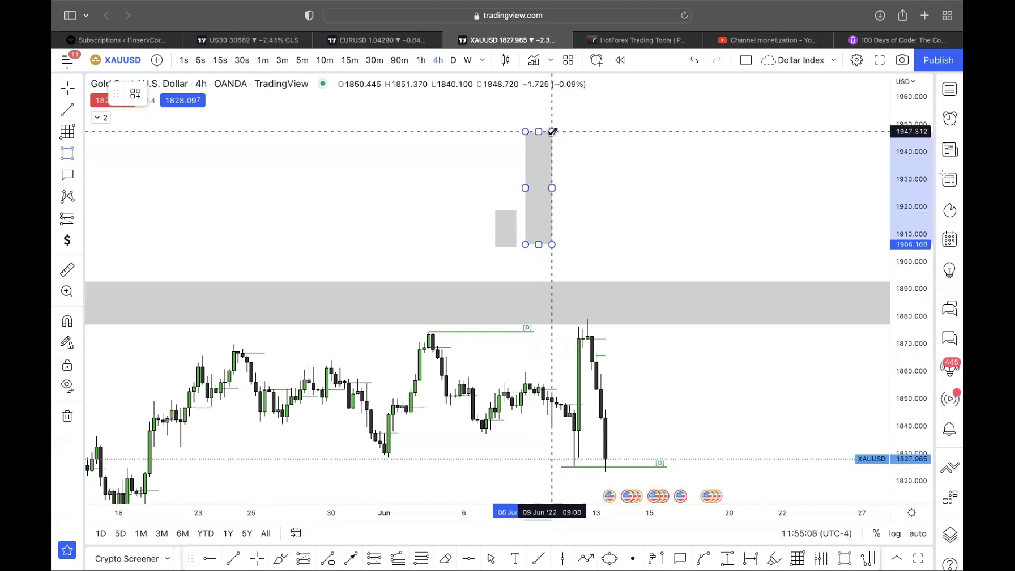
double_click(548, 185)
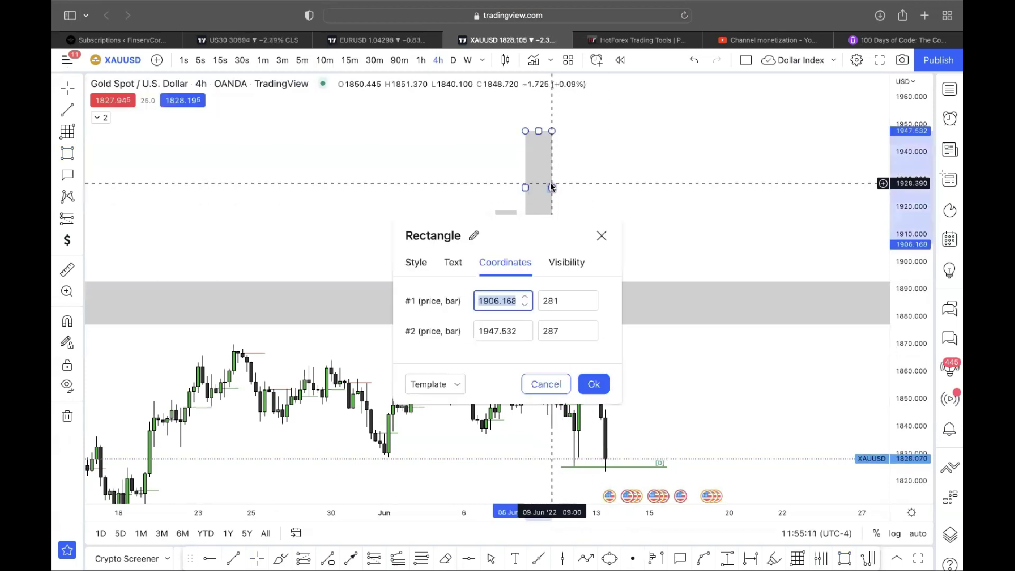
left_click(416, 262)
left_click(489, 330)
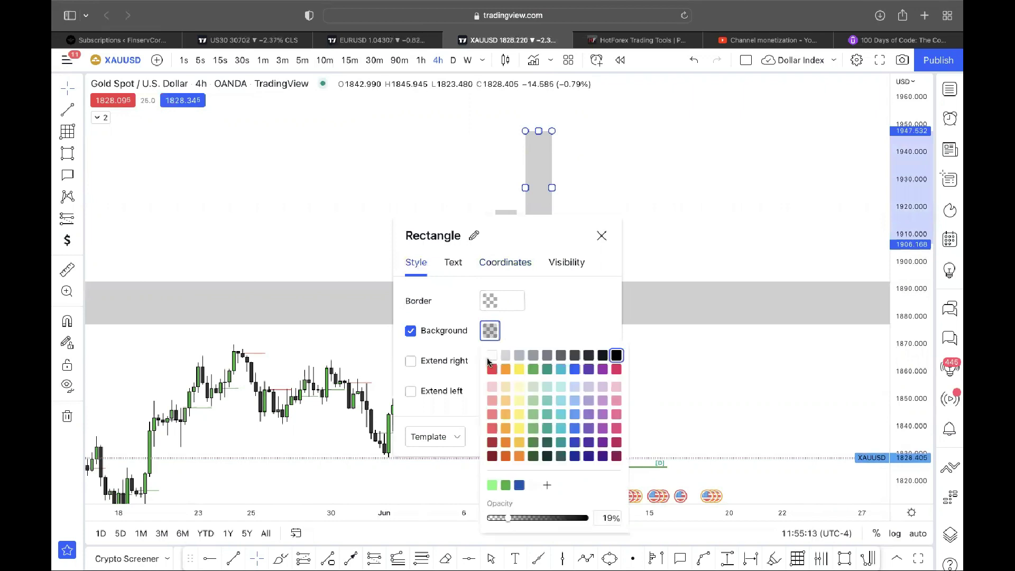
left_click(547, 369)
left_click(562, 206)
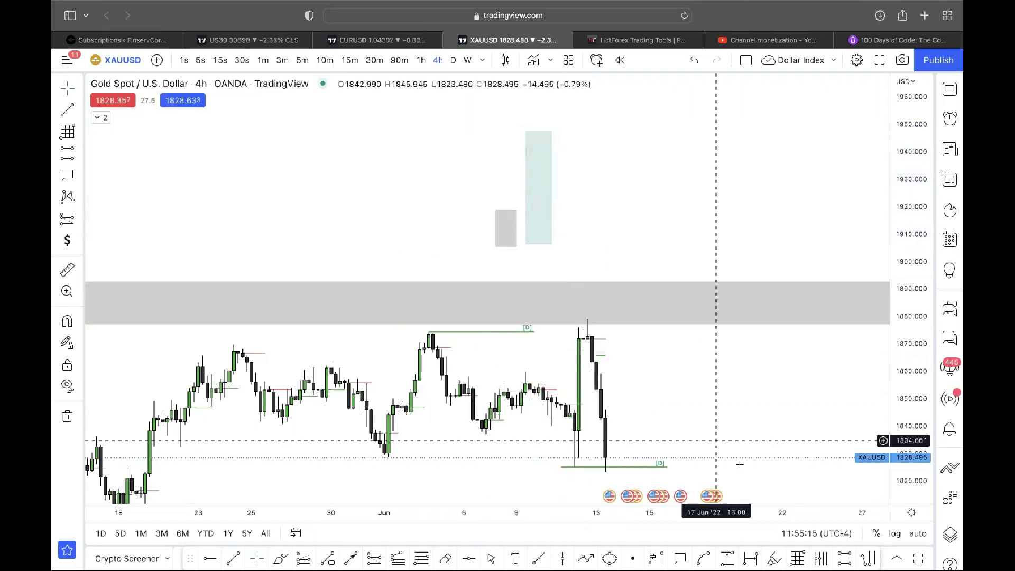
Step: Draw a short green rectangle above the latest candles, from about 1942 down to 1927
left_click(844, 558)
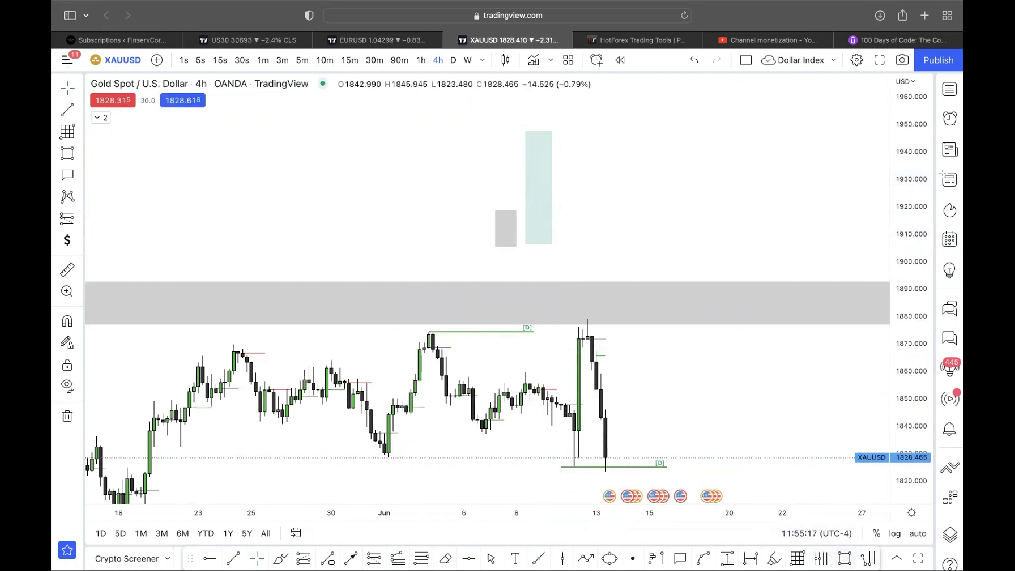
left_click(631, 145)
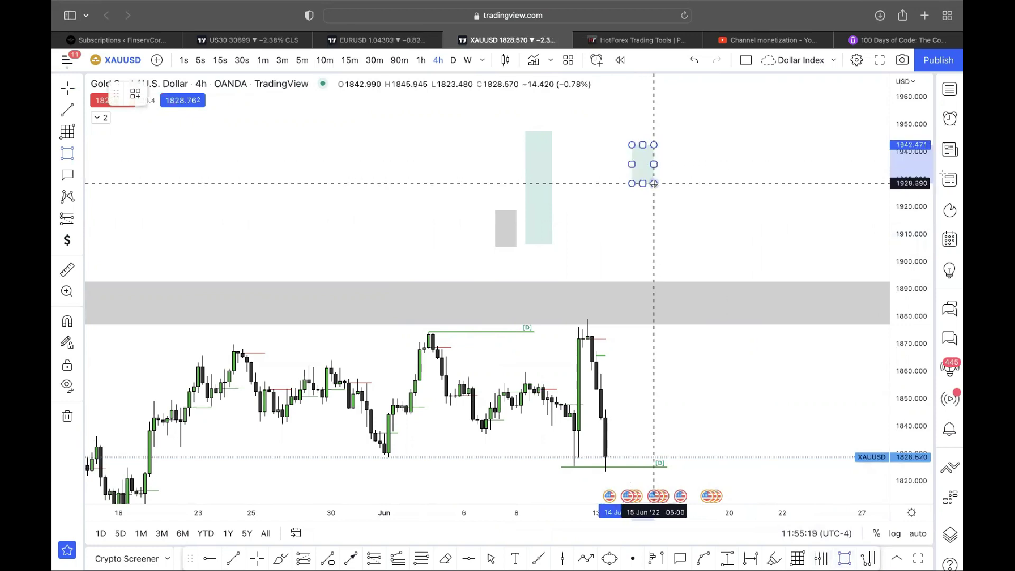
left_click(654, 186)
left_click(652, 401)
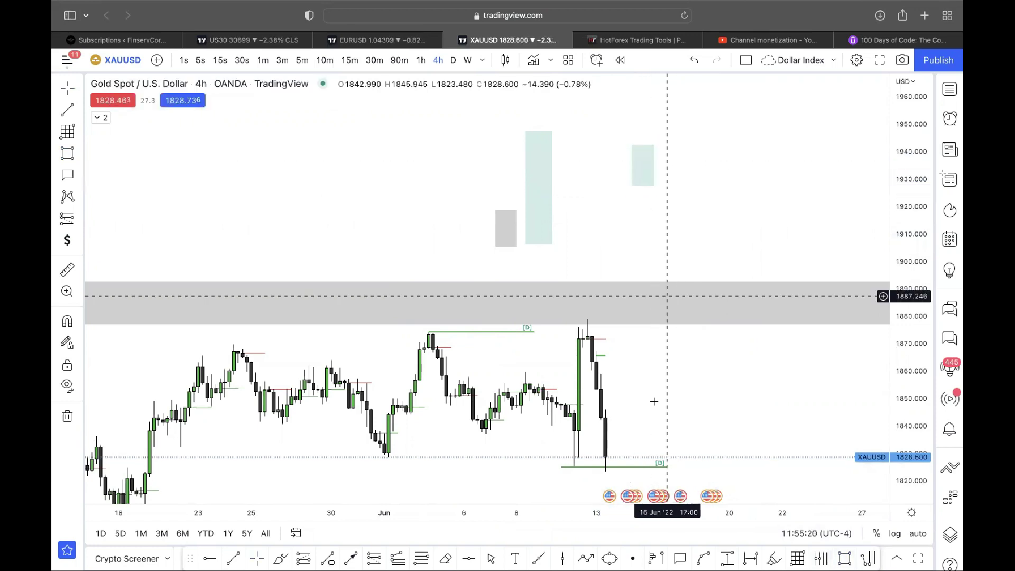
Step: Copy the small grey rectangle next to the short green one and stretch it into a tall bar down to about 1906
left_click(495, 238)
left_click_drag(496, 240, 668, 244)
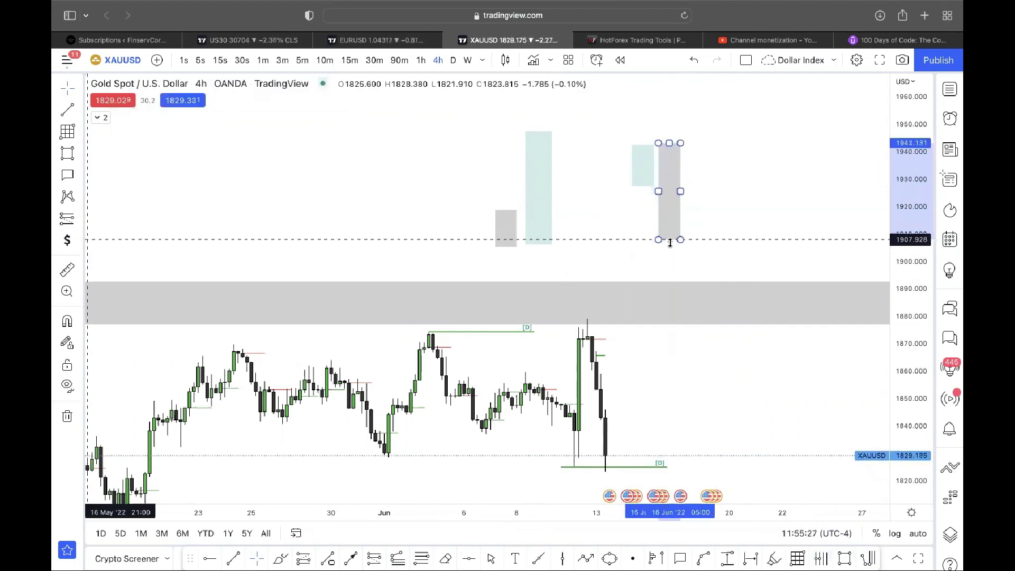
left_click(754, 192)
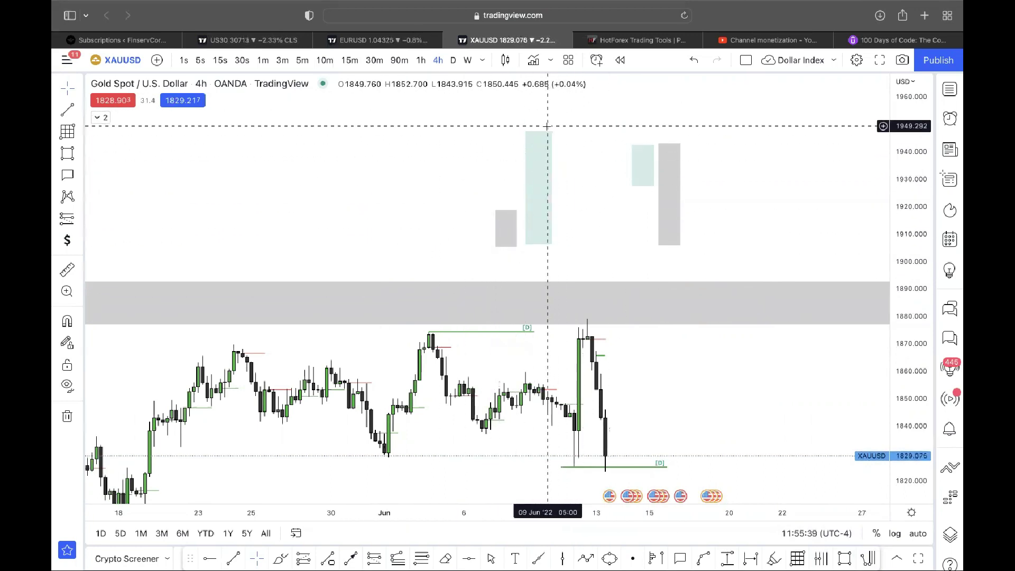
Step: Draw a path beside the first rectangle pair that runs flat, dips, rebounds, pulls back slightly and rises steeply
left_click(211, 199)
left_click(238, 198)
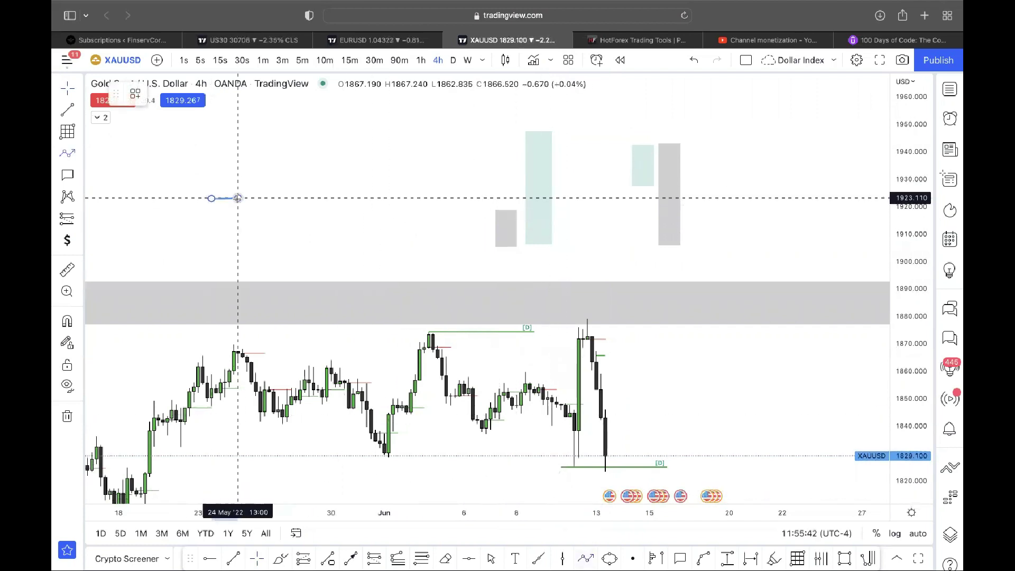
left_click(251, 244)
left_click(260, 194)
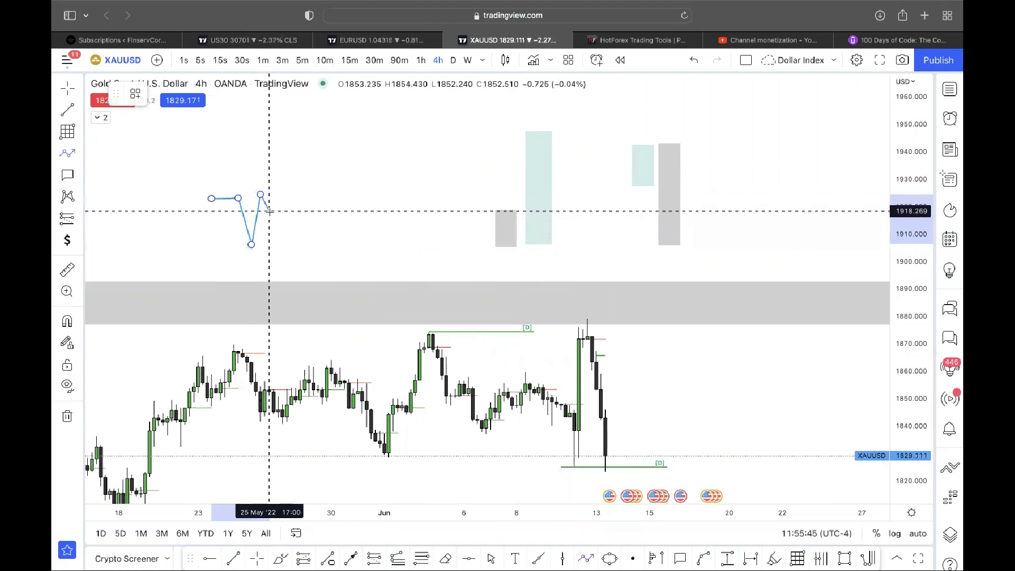
left_click(269, 212)
double_click(281, 107)
left_click(346, 159)
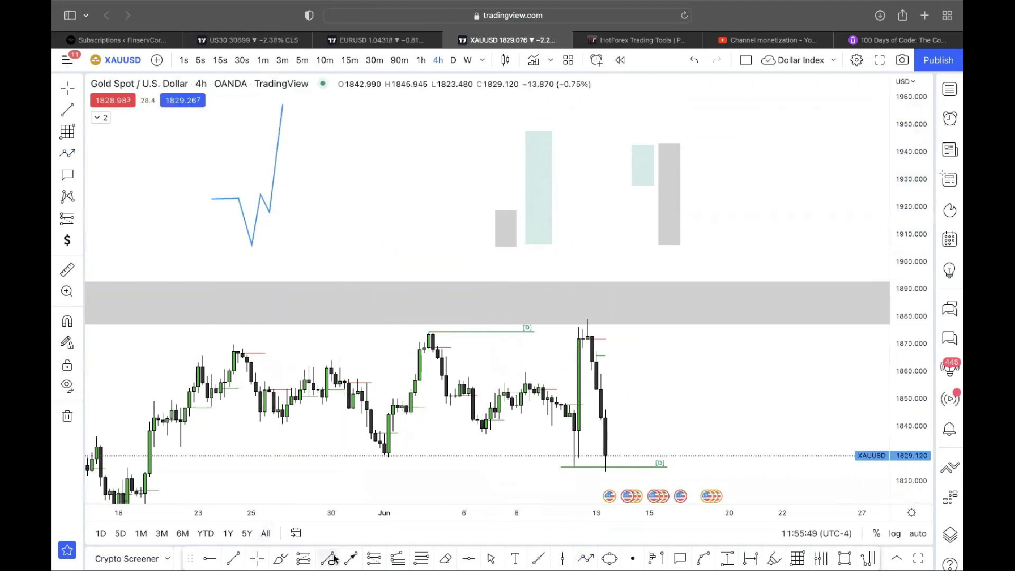
Step: Draw two arrows to the path, from the tall green bar to its steep rise and from the small grey bar to its dip
left_click(350, 559)
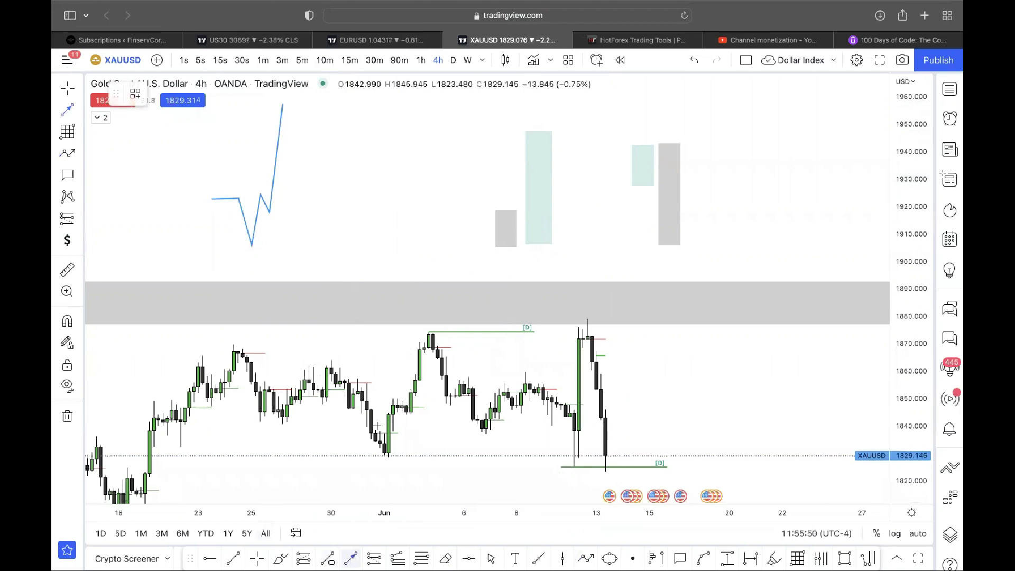
left_click(525, 158)
left_click(291, 148)
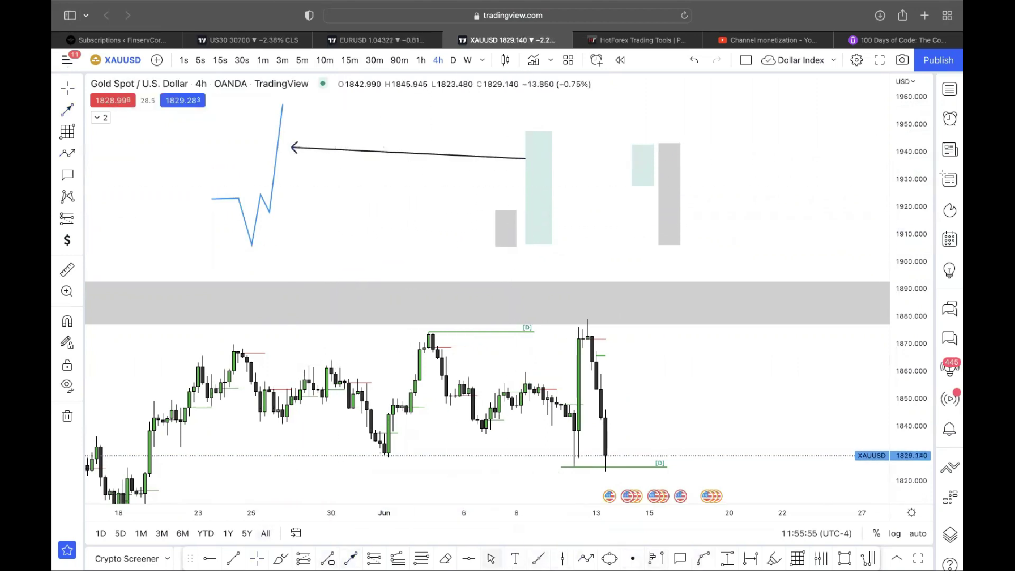
left_click(477, 239)
left_click(253, 226)
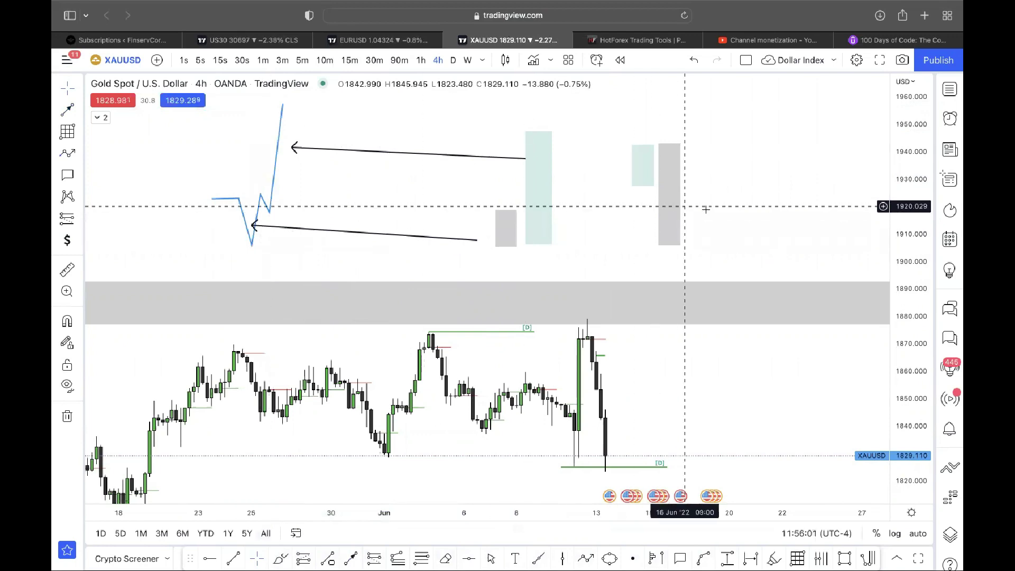
Step: Draw a second path beyond the other rectangle pair that runs flat, rises, pulls back, rises slightly and falls steeply to about 1911
left_click_drag(738, 215, 640, 231)
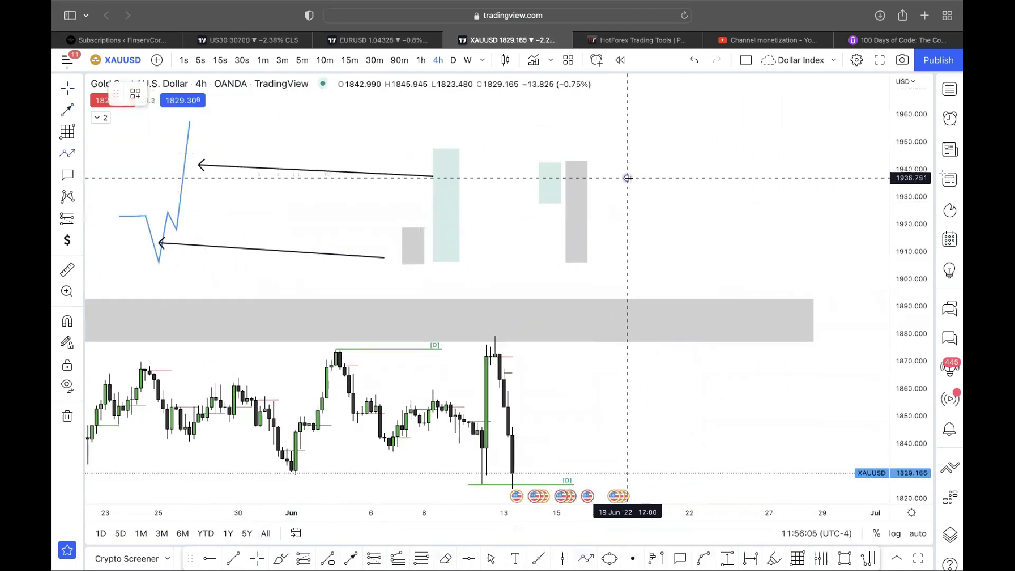
left_click(654, 179)
left_click(663, 131)
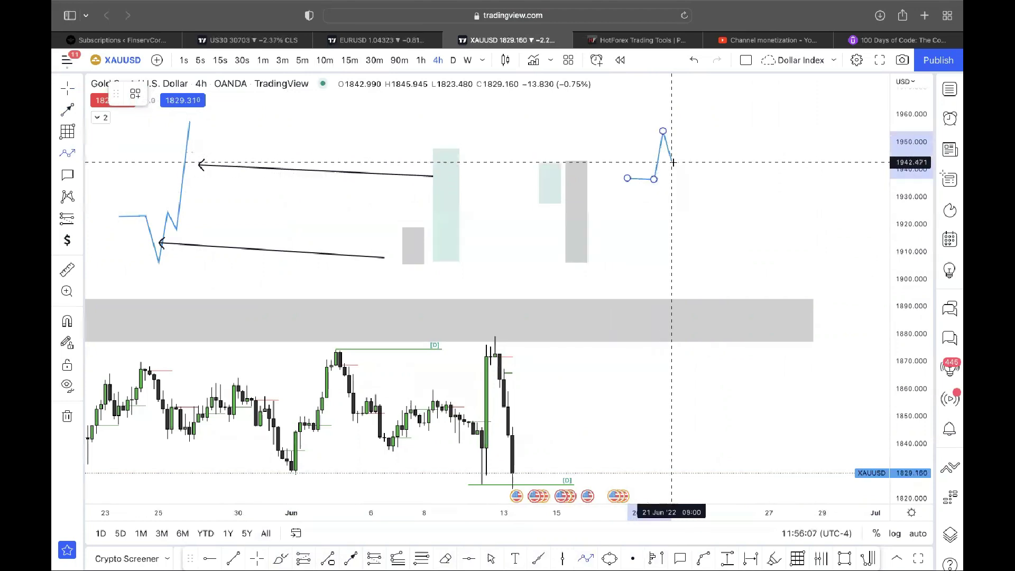
left_click(671, 163)
left_click(685, 142)
left_click(720, 250)
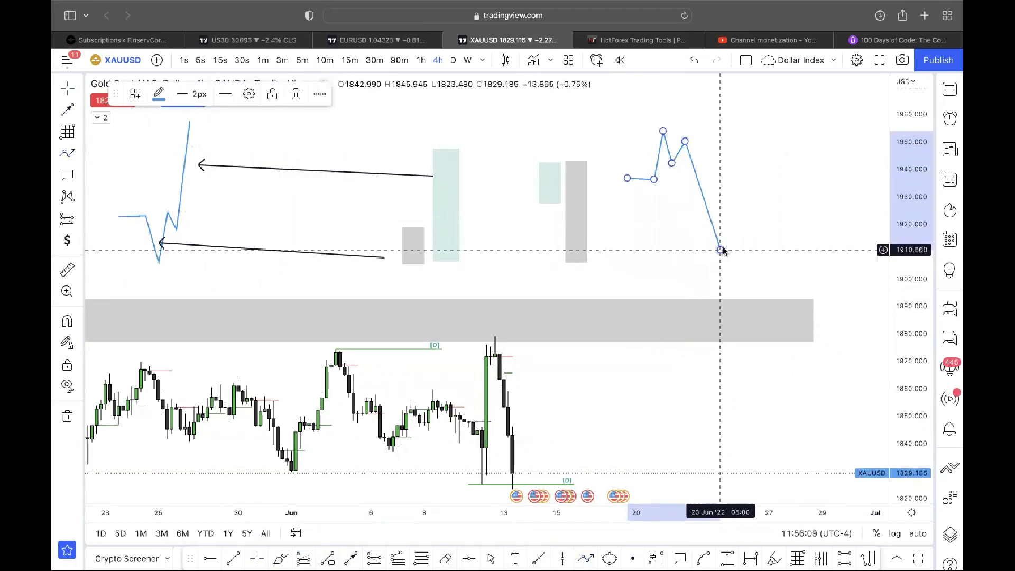
Step: Draw an arrow from the top of the short green bar to the initial rise of the second path
left_click(351, 557)
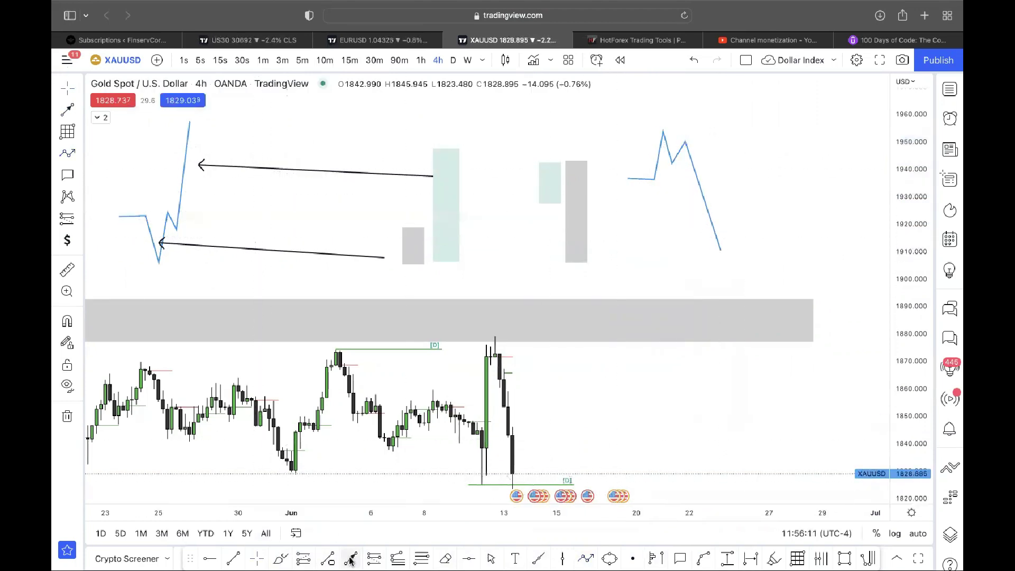
left_click(551, 160)
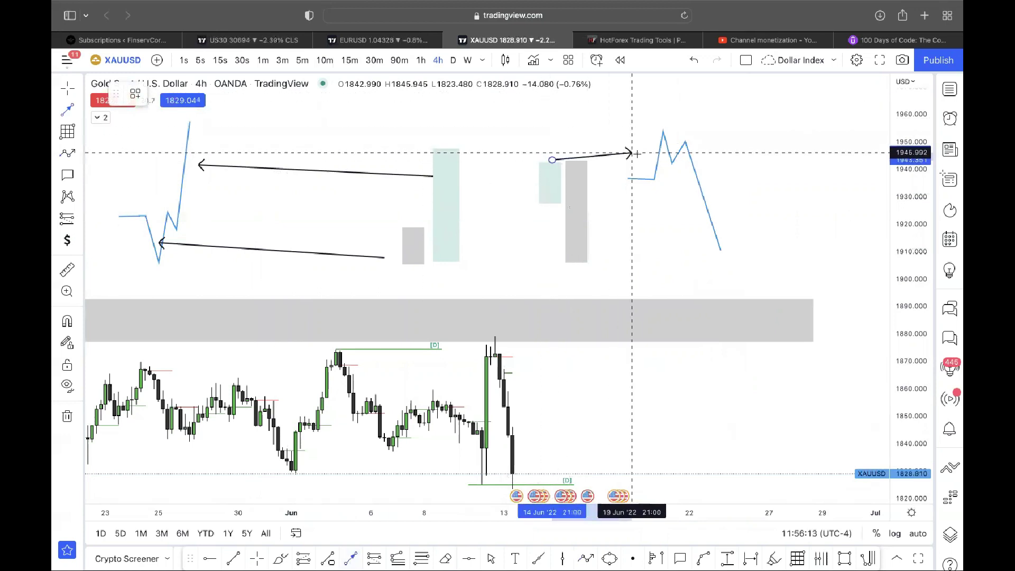
left_click(654, 159)
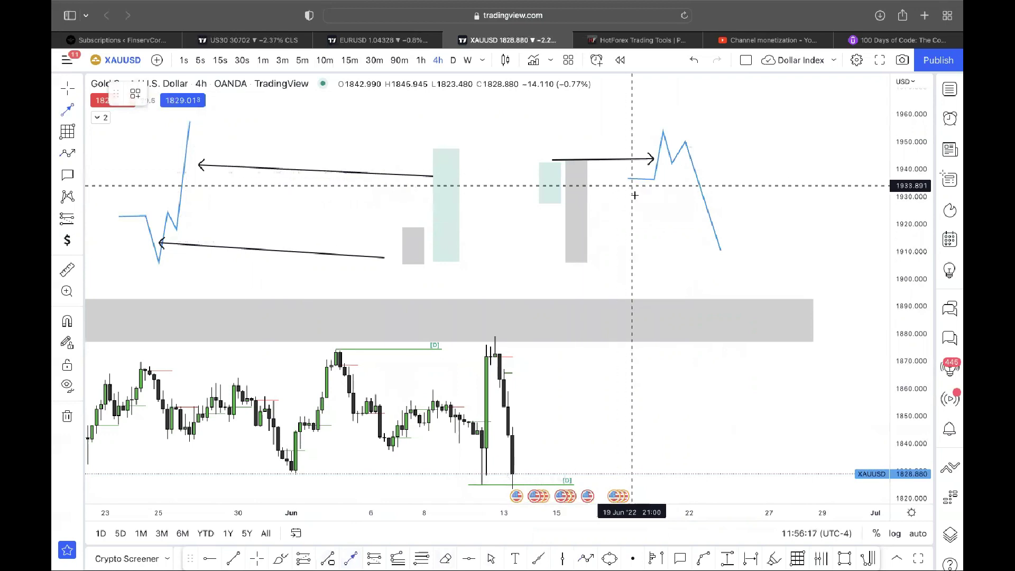
Step: Draw an arrow from the tall grey bar to the steep falling leg of the path beside it
left_click(592, 224)
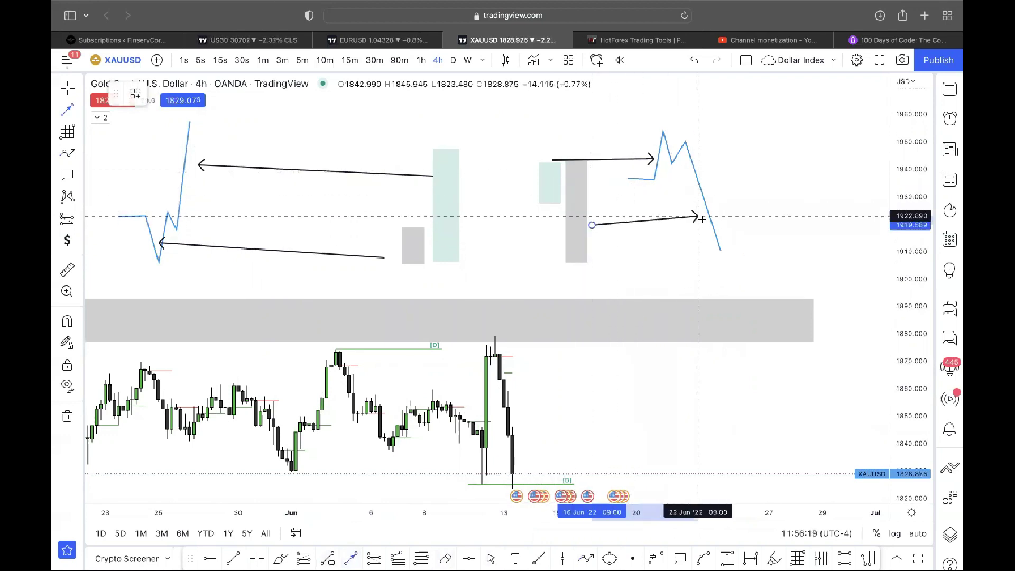
left_click(707, 226)
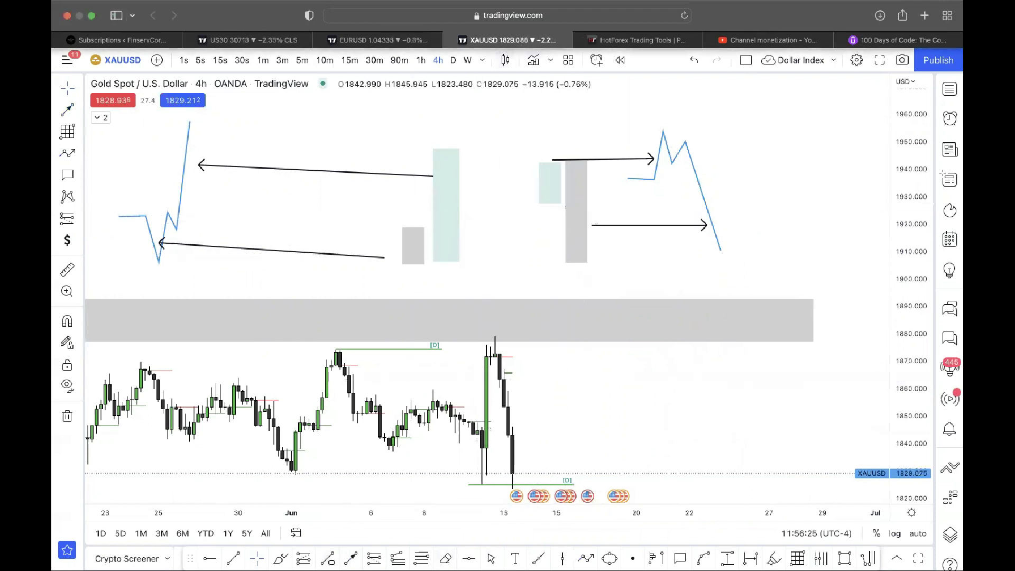
Step: Draw a short path peaking above the tall green bar and falling, and another dipping below the tall grey bar and rising
left_click(587, 556)
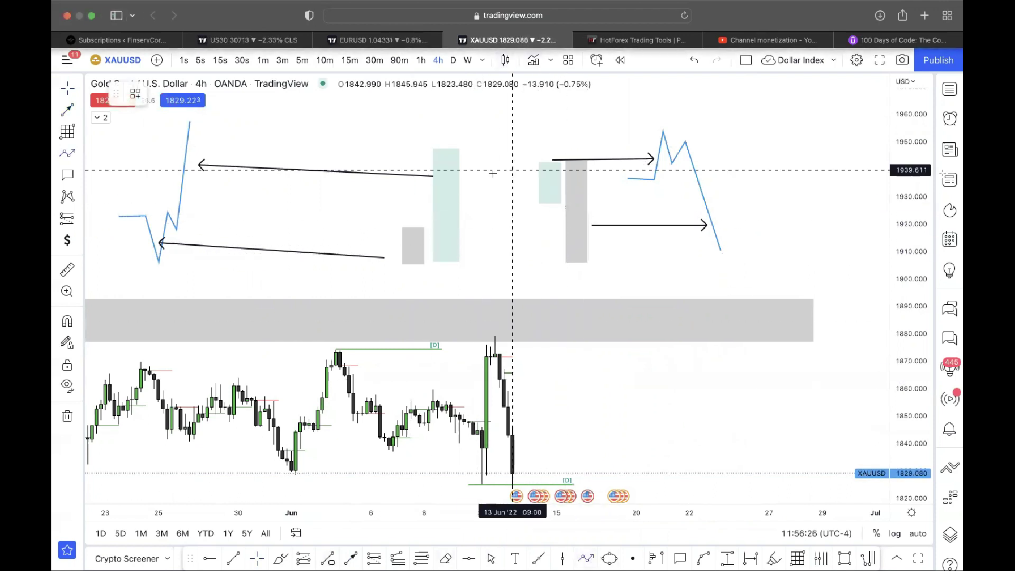
left_click(446, 143)
left_click(469, 114)
double_click(487, 206)
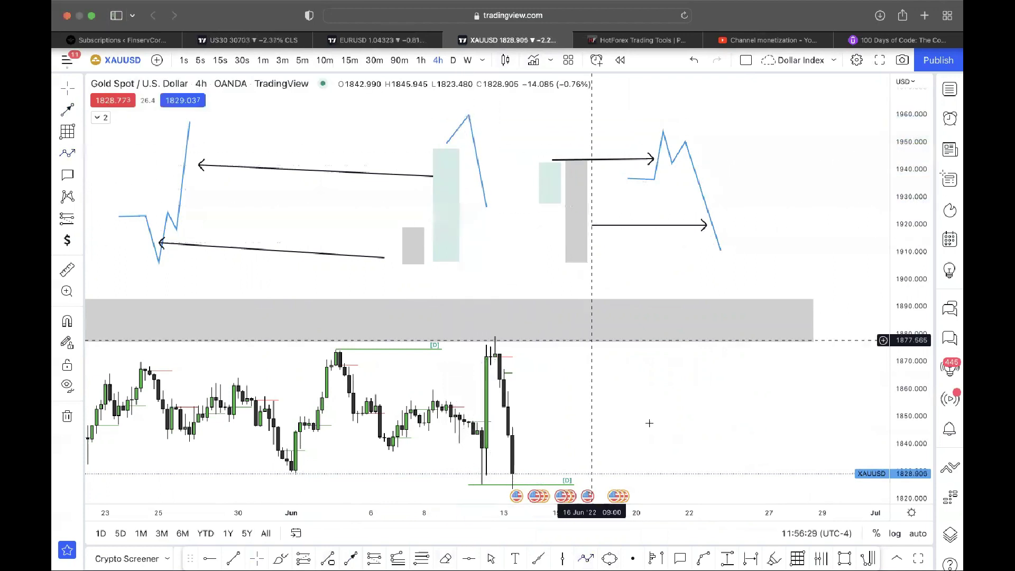
left_click(590, 557)
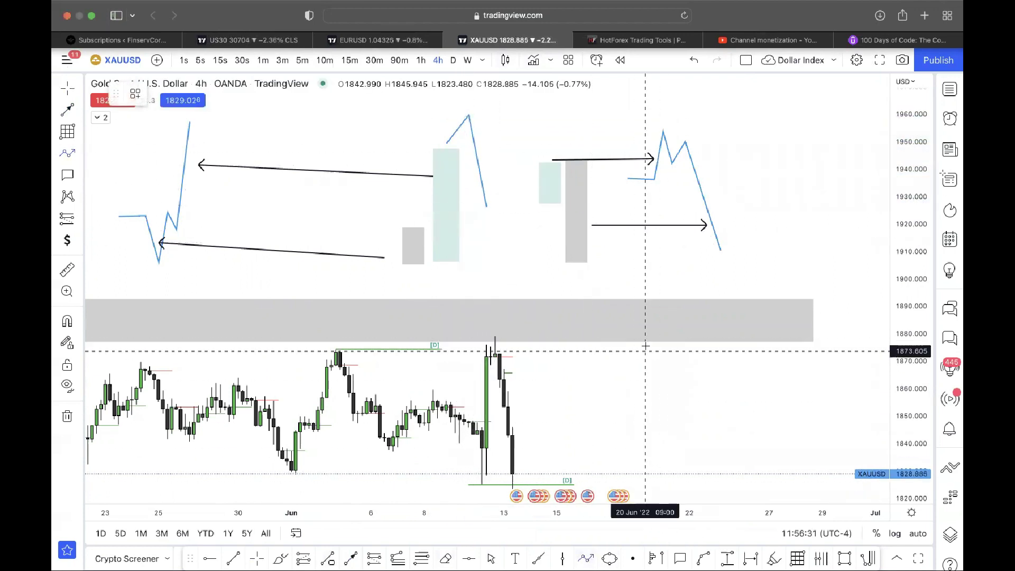
left_click(593, 264)
left_click(596, 280)
double_click(614, 197)
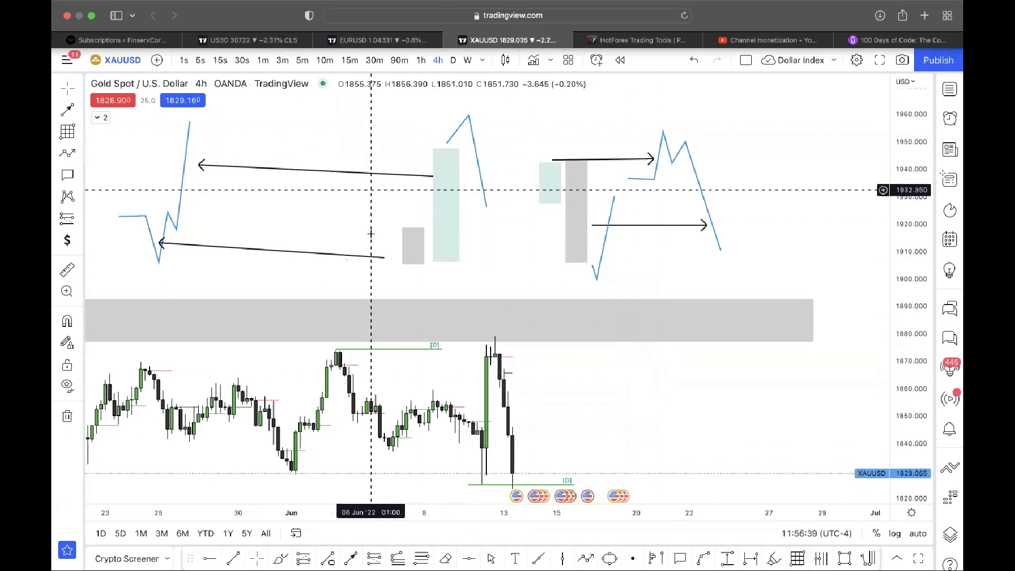
Step: Draw a path after the latest candles that runs flat, dips, rebounds, pulls back, rises, falls to about 1841.7 and climbs above the grey zone
left_click(585, 558)
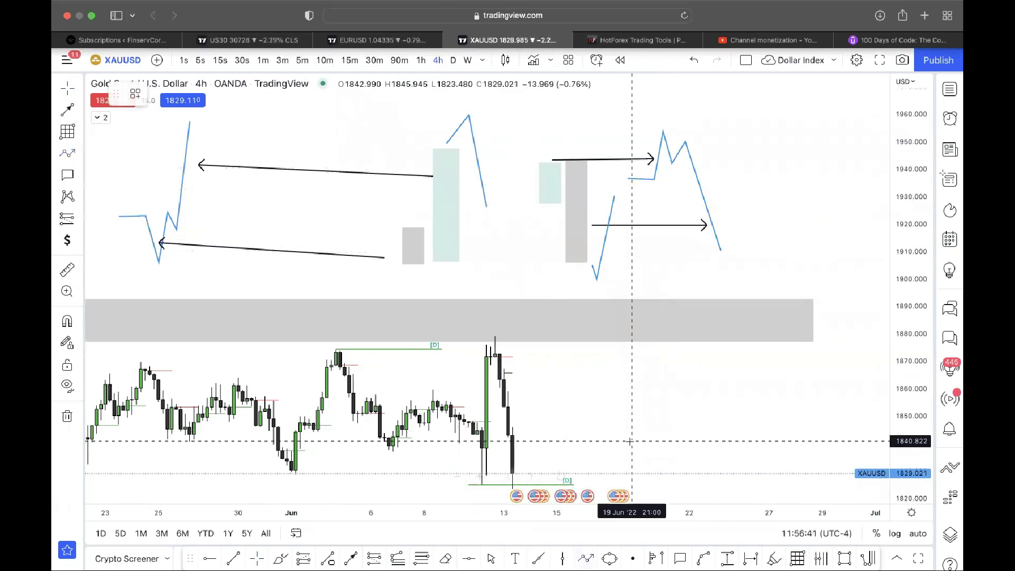
left_click(644, 468)
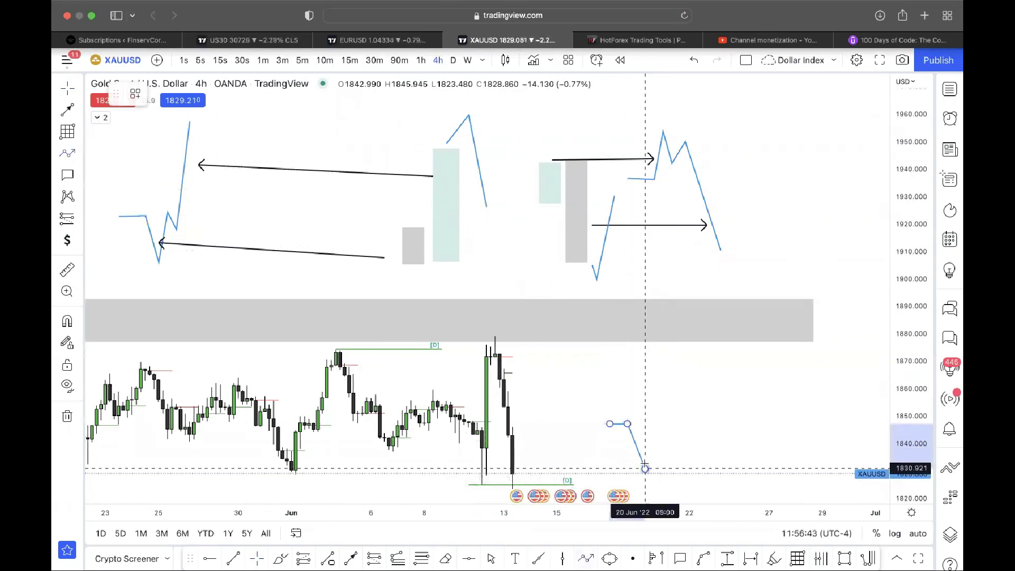
left_click(649, 424)
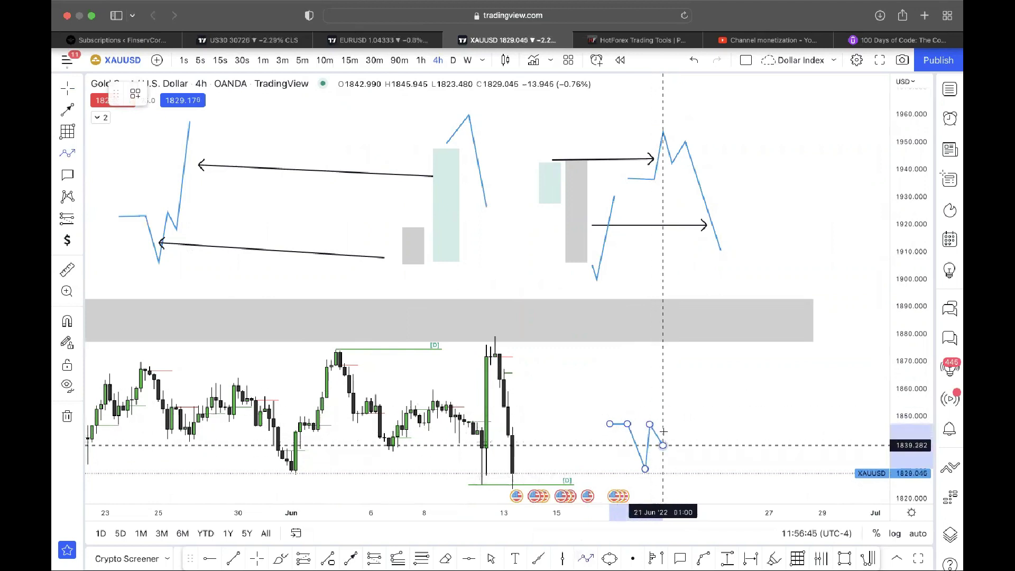
left_click(662, 445)
left_click(676, 352)
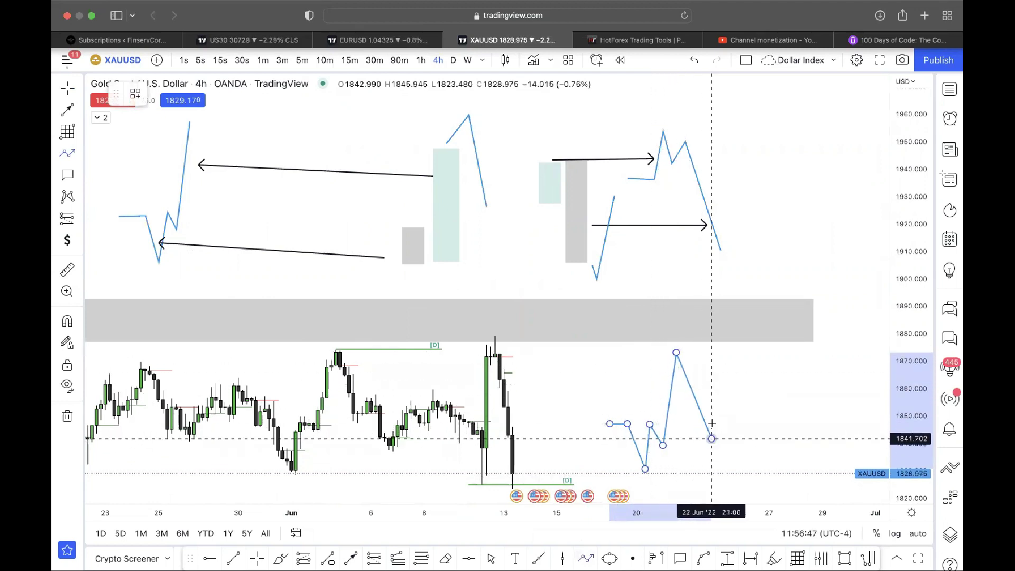
left_click(712, 438)
left_click(747, 261)
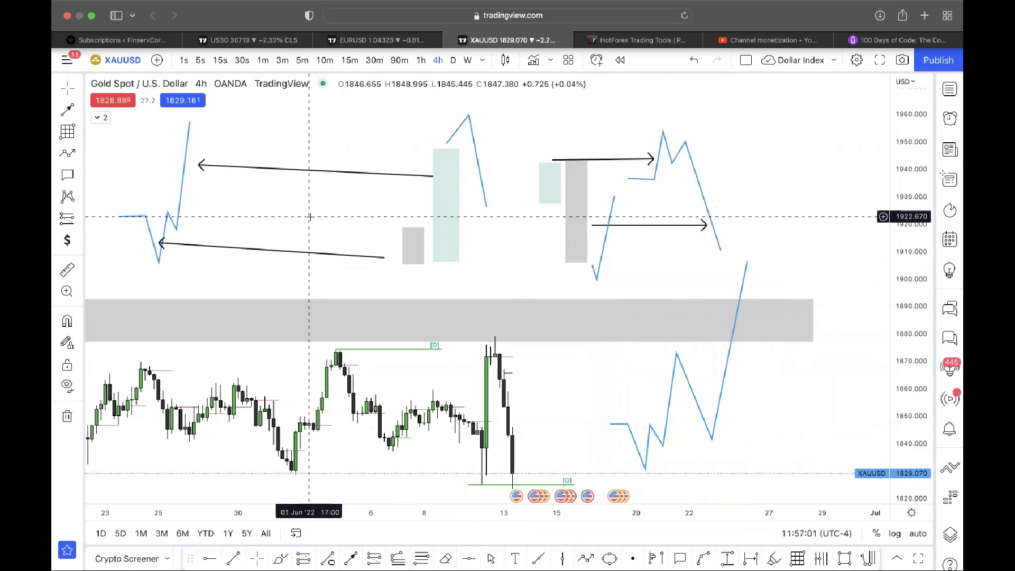
Step: Delete all illustration rectangles, paths and arrows above the grey zone, plus the projected path after the latest candles
left_click(149, 124)
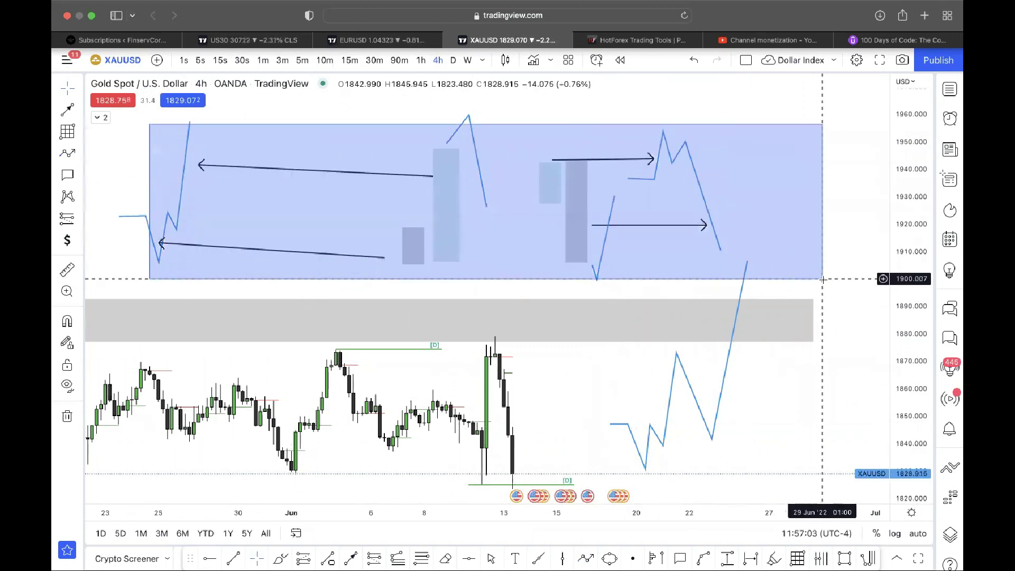
key("Escape")
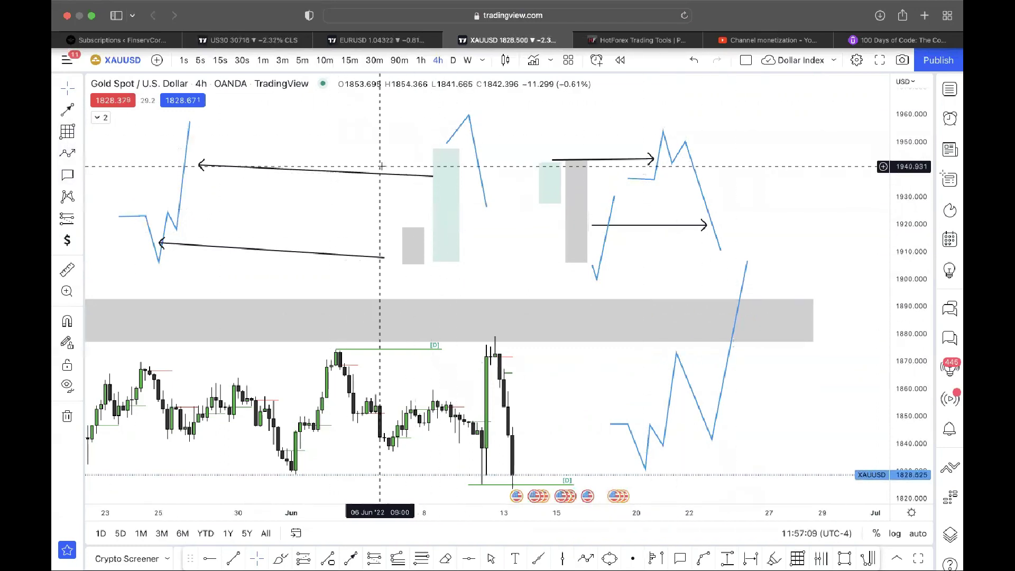
left_click_drag(127, 125, 726, 283)
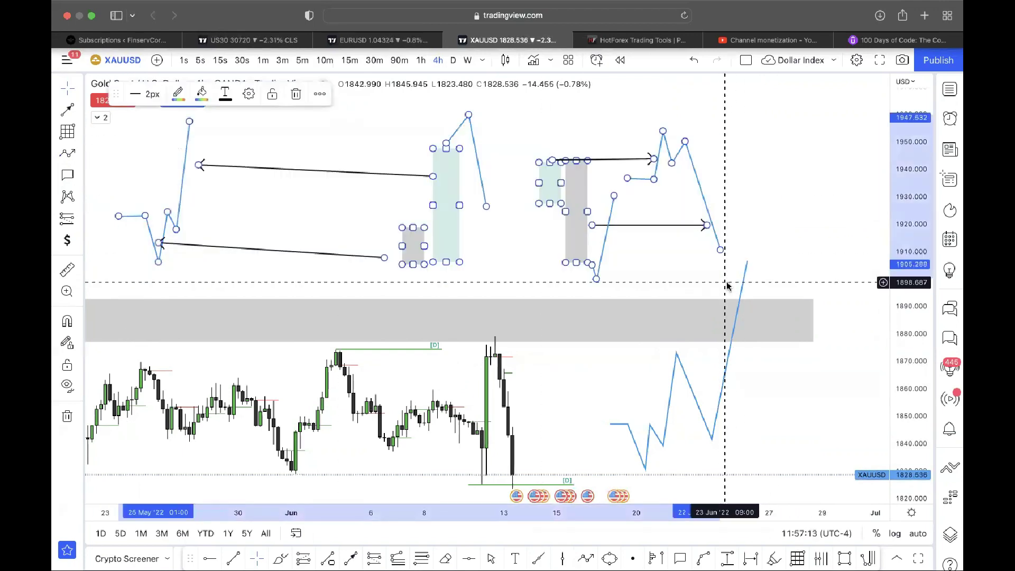
key("Delete")
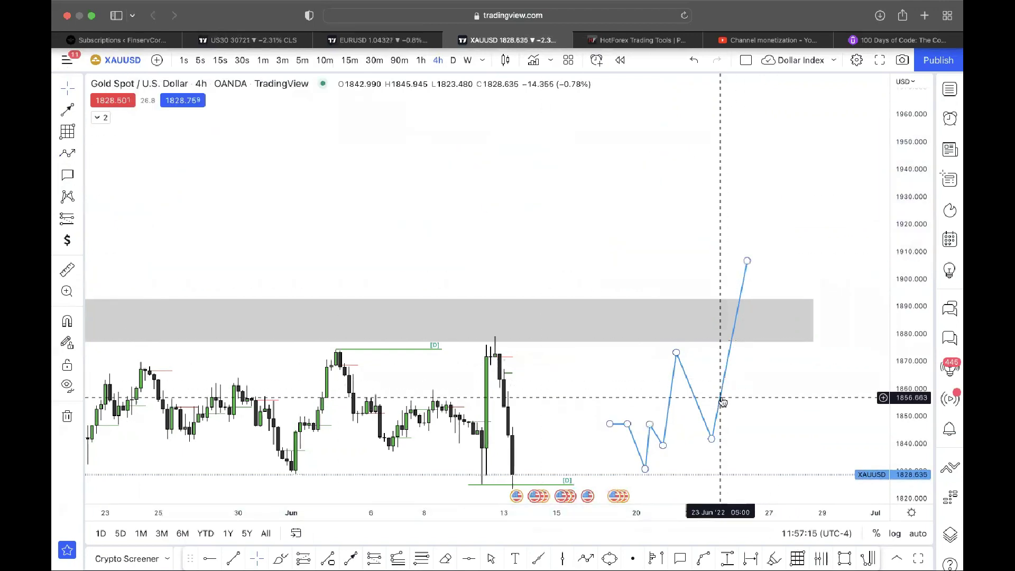
left_click(721, 400)
key("Delete")
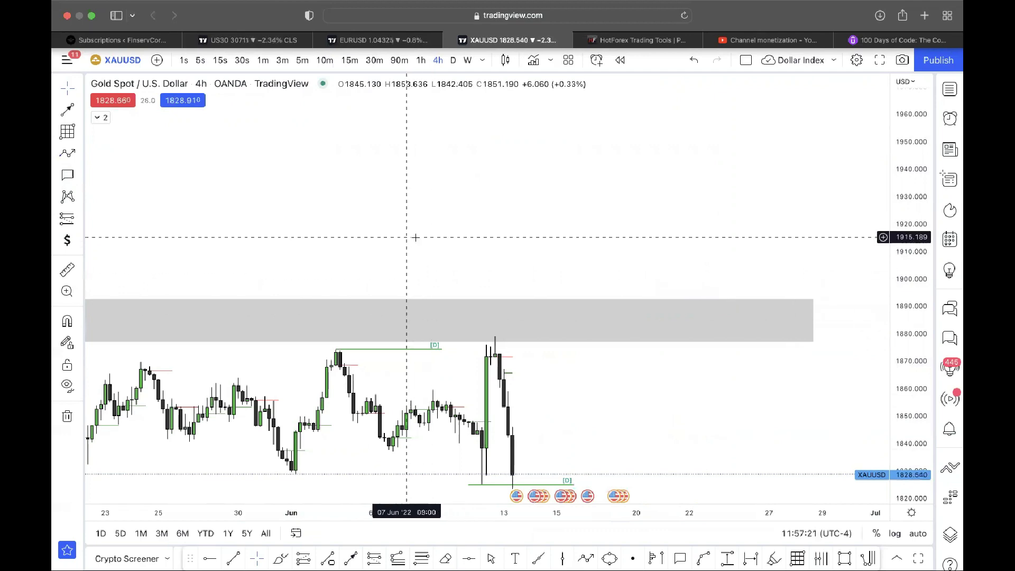
Step: Examine the 4-hour candles from late May to 13 June, around the 1 June low and the swings after it
scroll(415, 235, "up", 3)
mouse_move(616, 227)
left_mouse_down()
mouse_move(566, 267)
mouse_move(543, 316)
mouse_move(523, 248)
mouse_move(641, 309)
mouse_move(594, 294)
mouse_move(607, 244)
left_mouse_up()
scroll(508, 251, "up", 5)
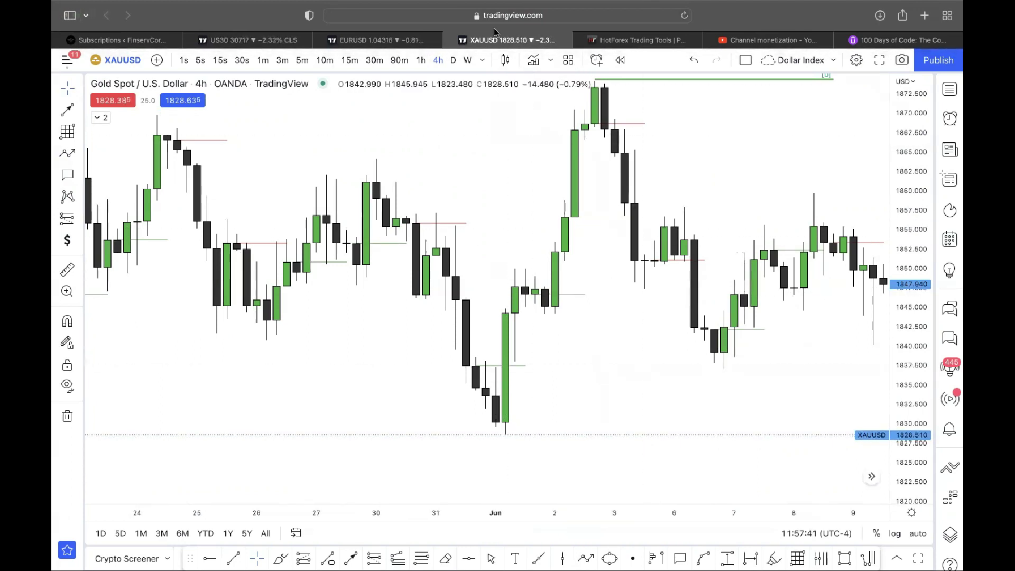
left_click(527, 398)
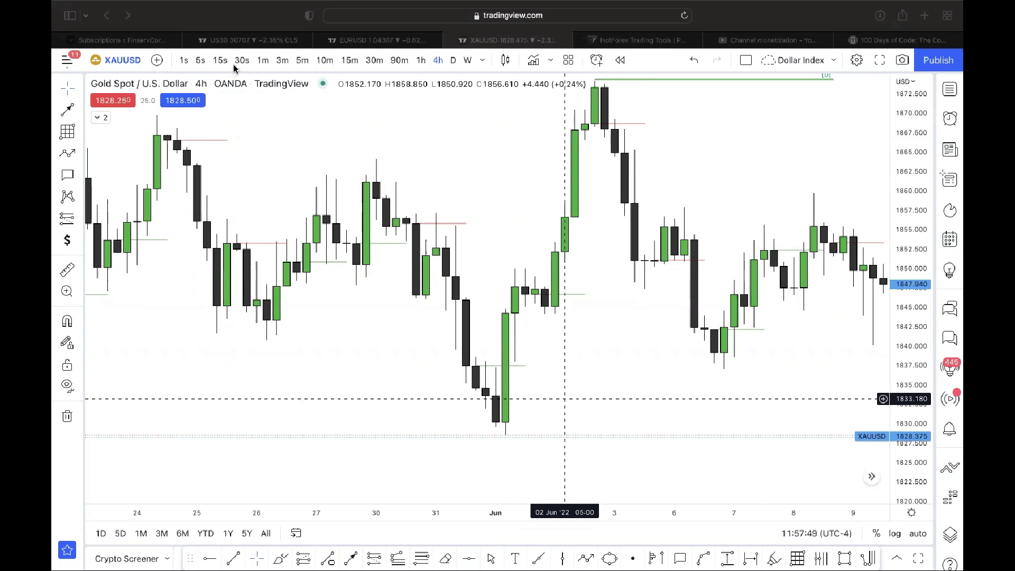
left_click(427, 193)
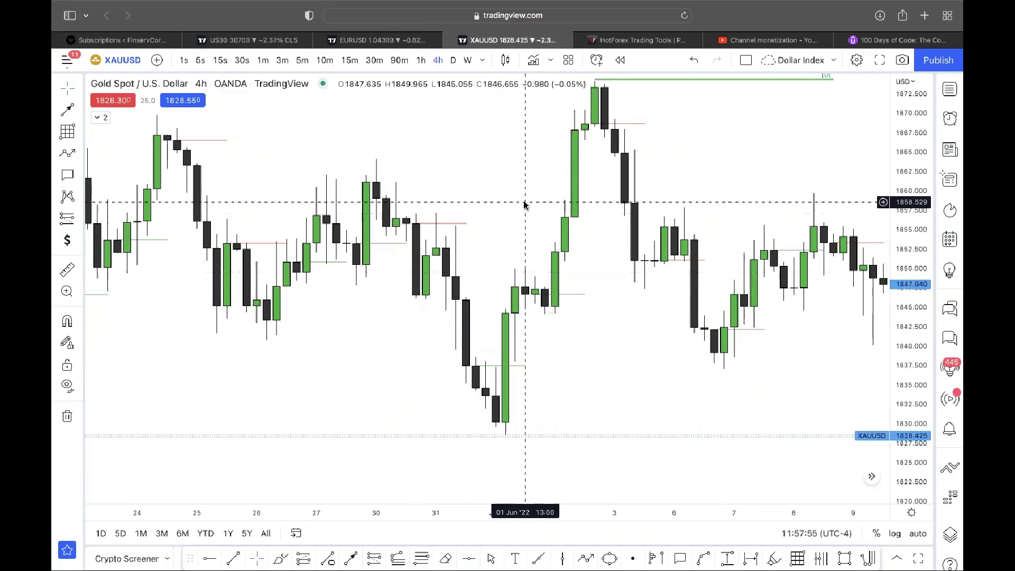
left_click_drag(586, 254, 532, 304)
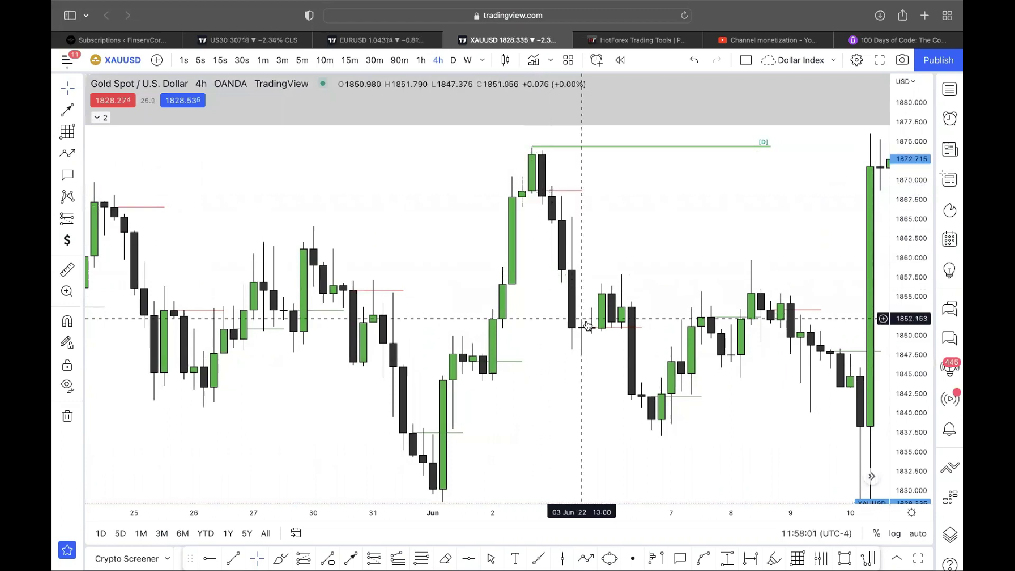
left_click_drag(591, 331, 526, 370)
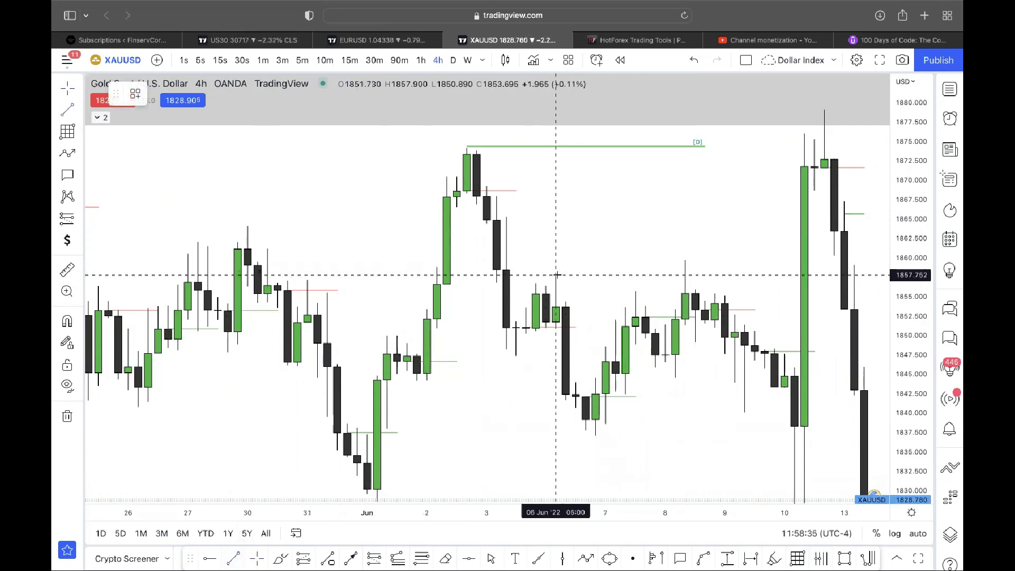
Step: Draw a horizontal line from the 6 June high at about 1857.75 past the 8 June high, and remove that line again
left_click(704, 275)
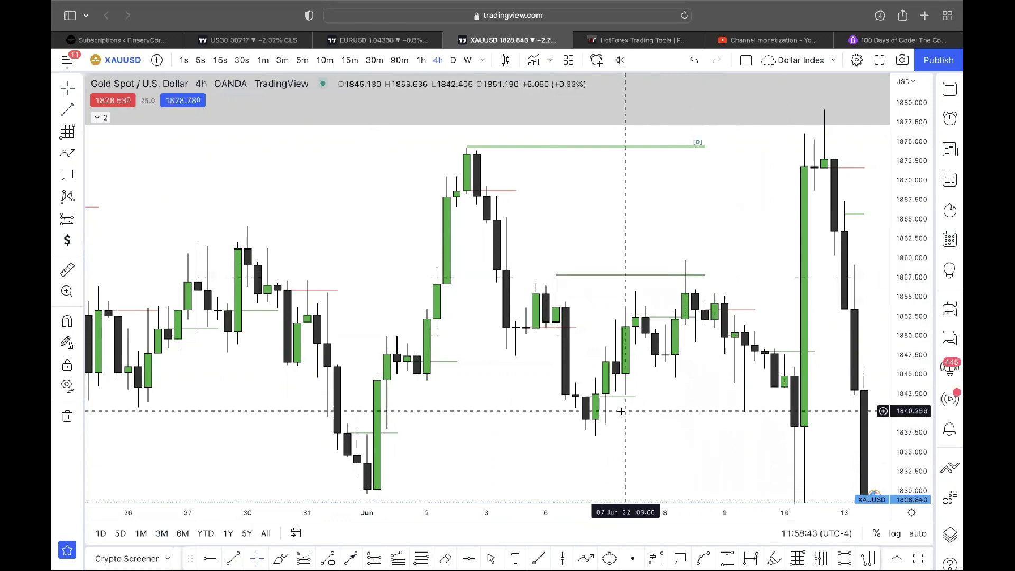
left_click_drag(614, 433, 670, 335)
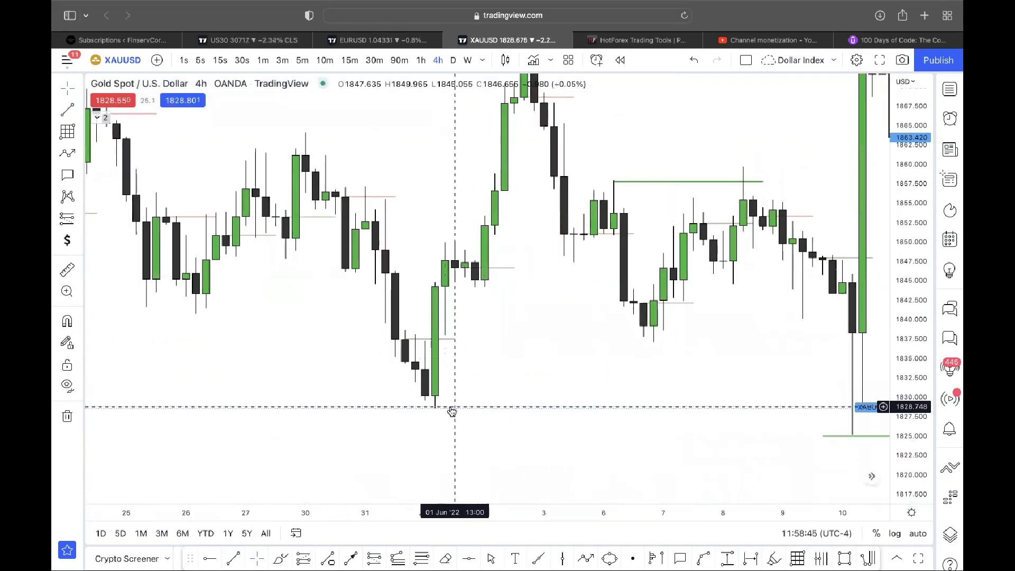
left_click_drag(503, 357, 444, 417)
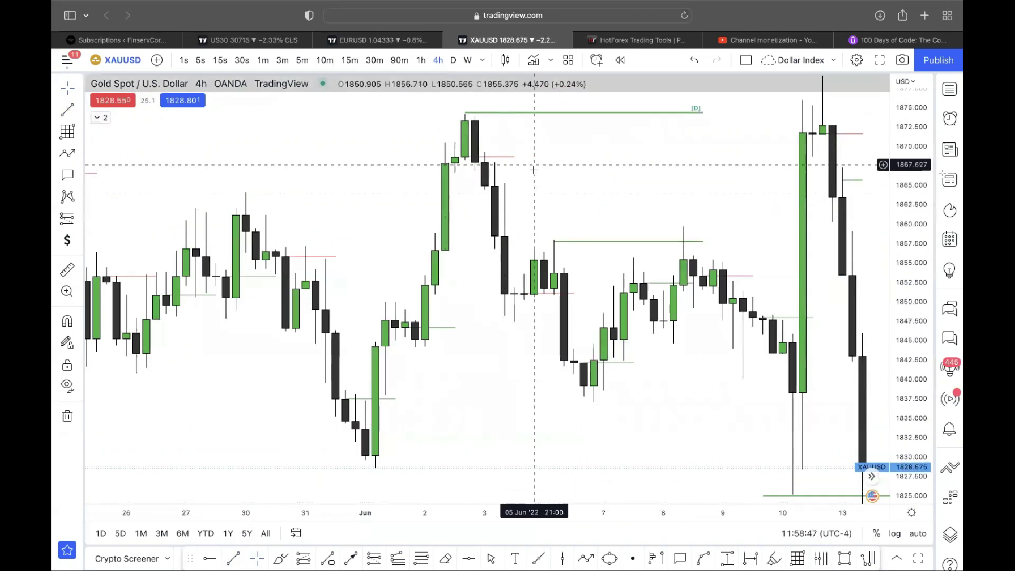
left_click_drag(534, 181, 672, 330)
key("Escape")
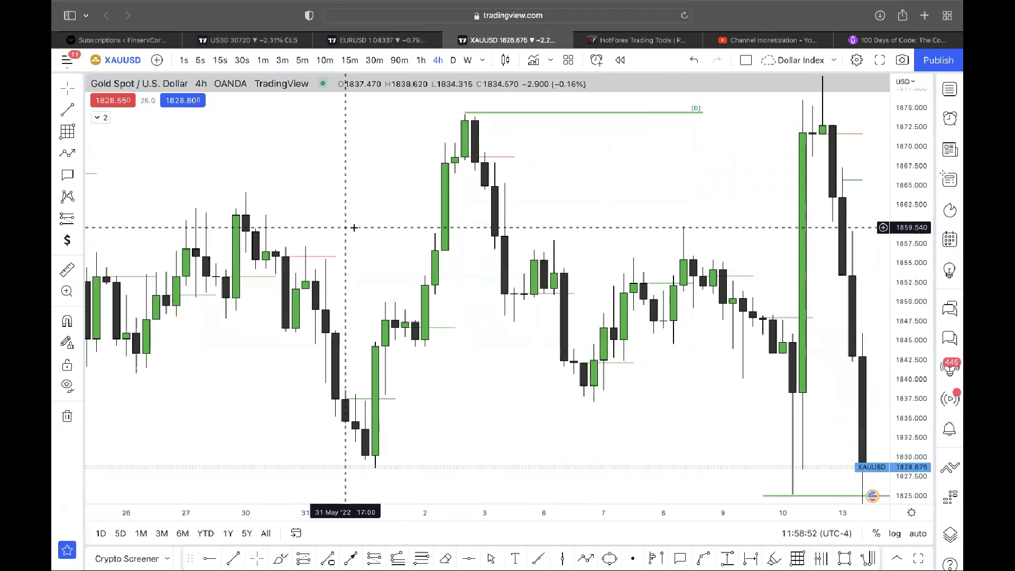
Step: Draw a box split at its midpoint over the tall bearish 17 May candle, starting at its low near 1817.9, and delete it
scroll(407, 259, "left", 5)
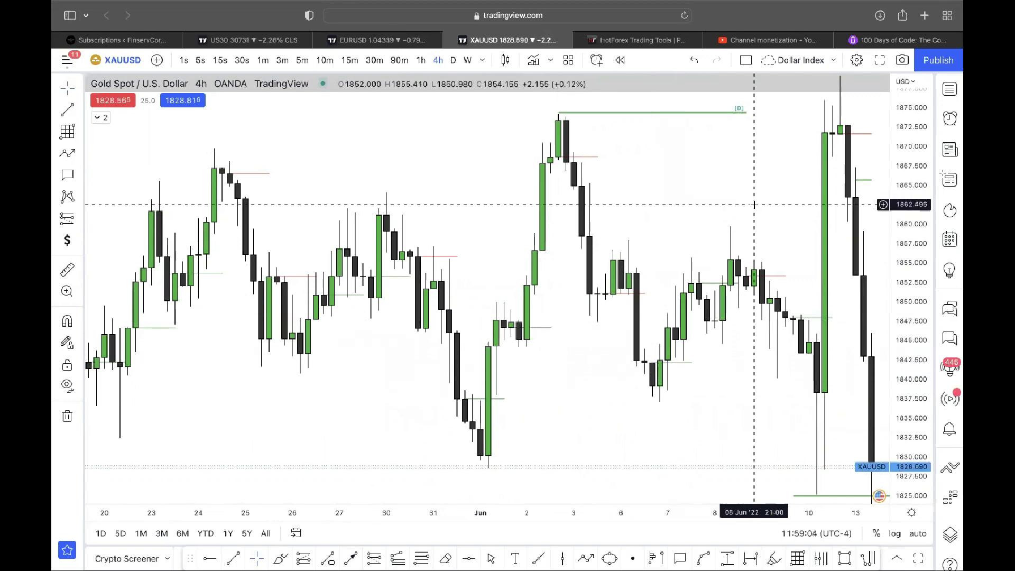
left_click_drag(443, 376, 714, 386)
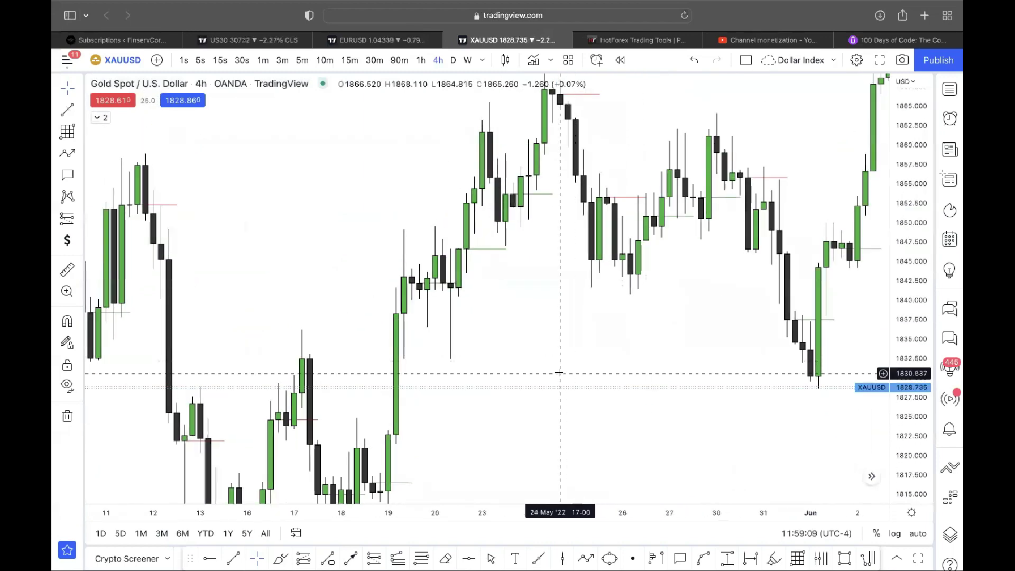
left_click_drag(558, 373, 461, 266)
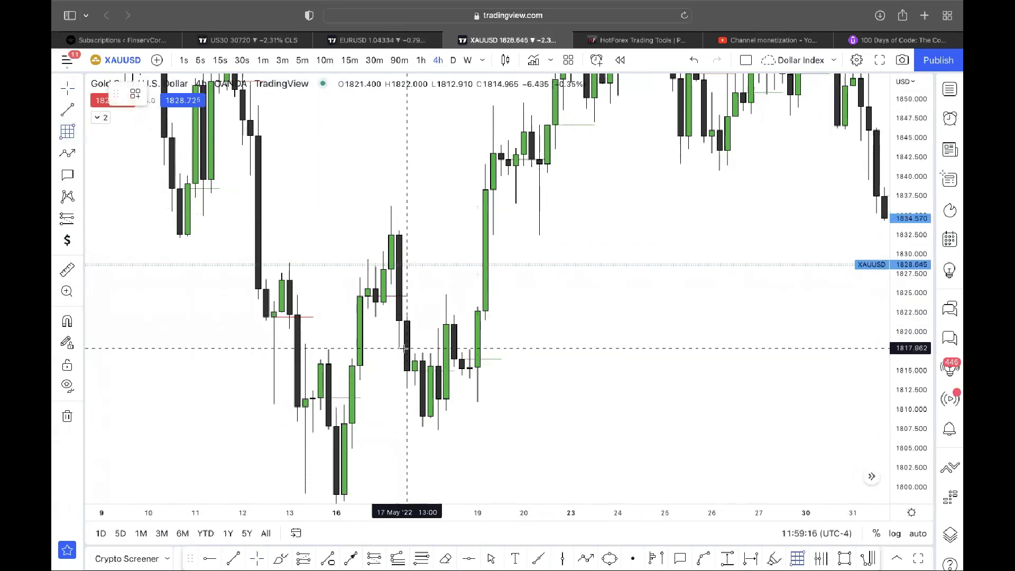
left_click_drag(399, 347, 462, 232)
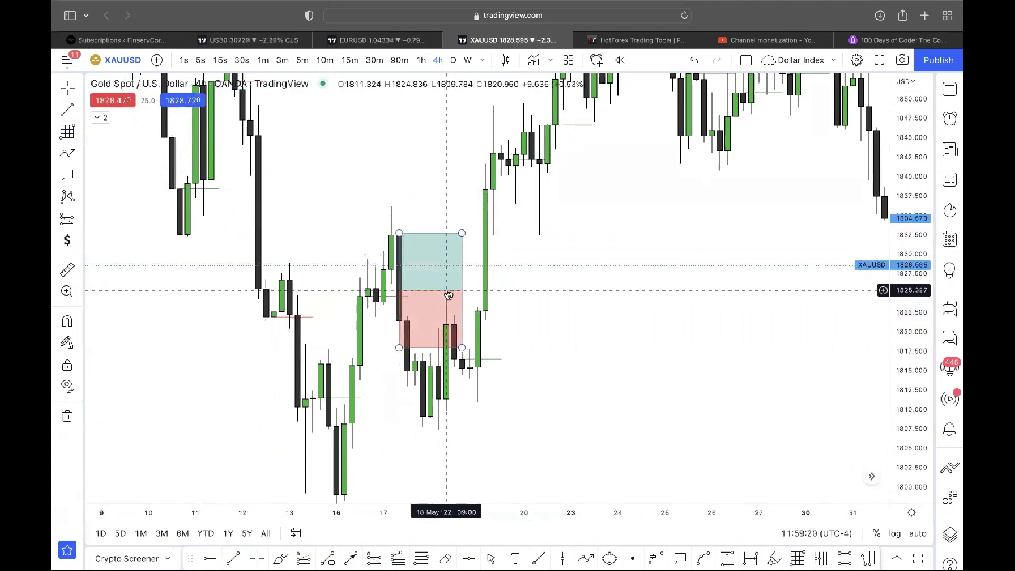
left_click(447, 294)
key("Delete")
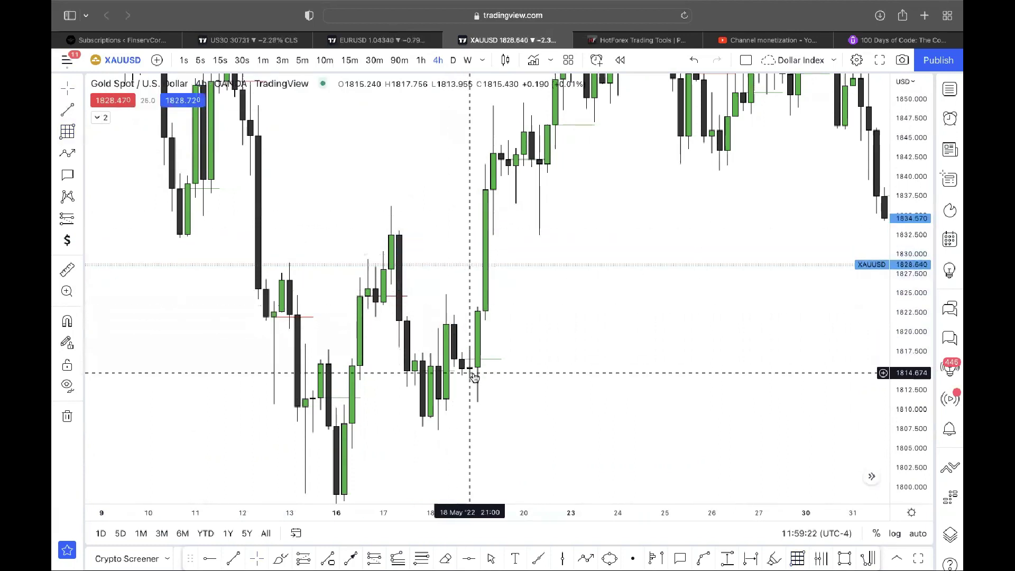
Step: Examine the opposing candles at the 17 May high, the 16 May low and the swings between 9 and 13 May
left_click_drag(514, 377, 520, 358)
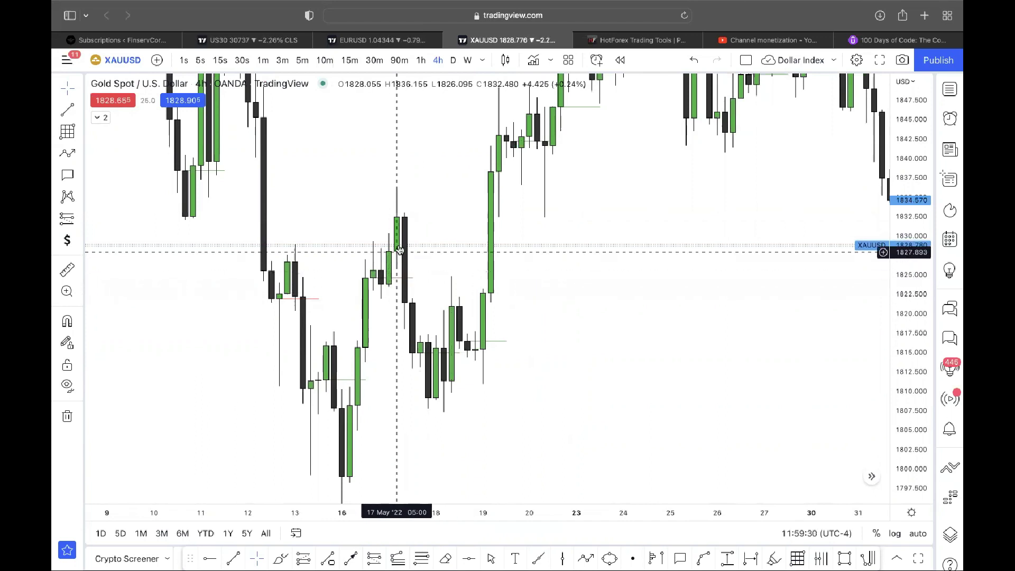
left_click_drag(396, 356, 375, 356)
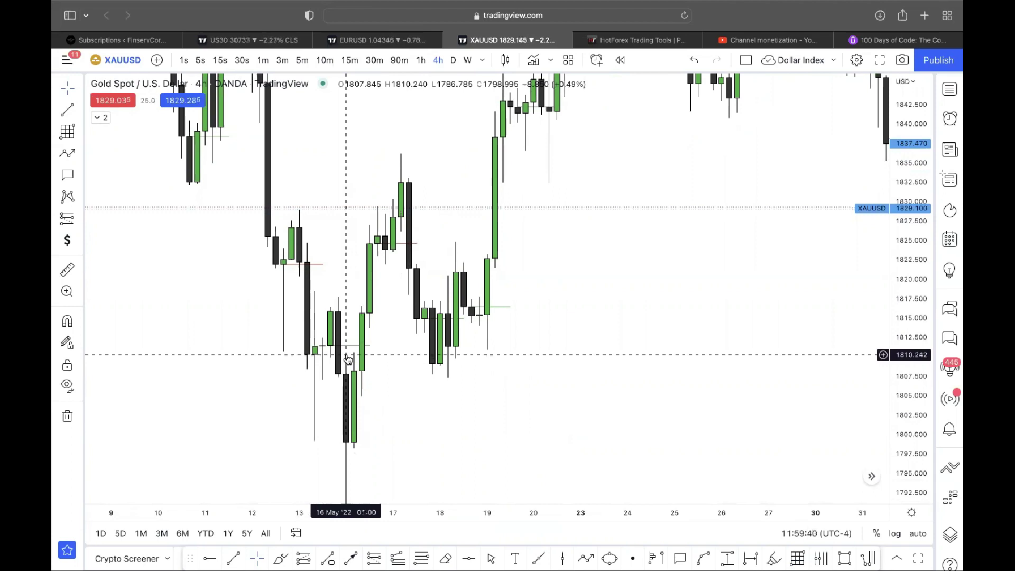
scroll(333, 227, "left", 2)
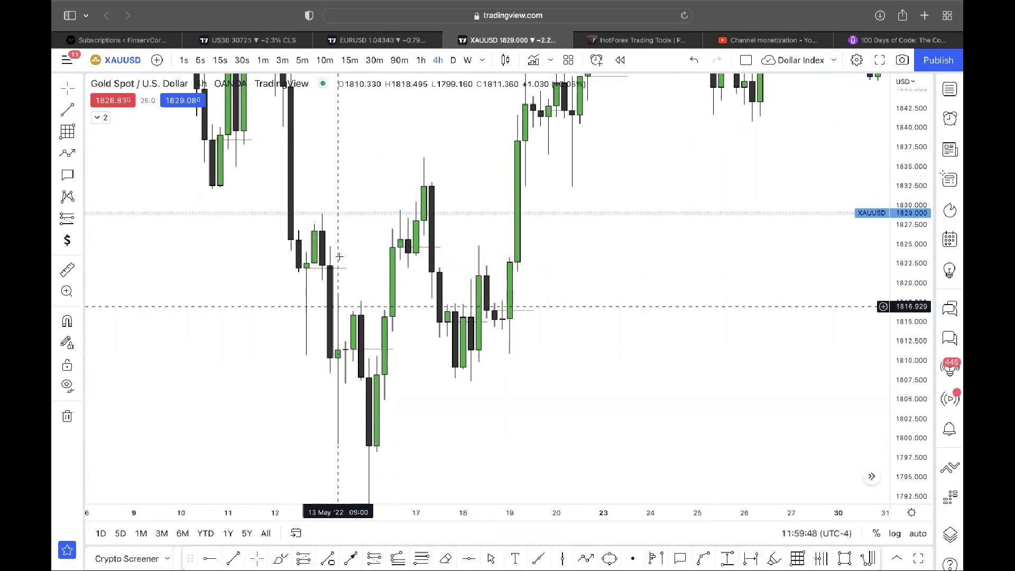
left_click_drag(339, 257, 503, 396)
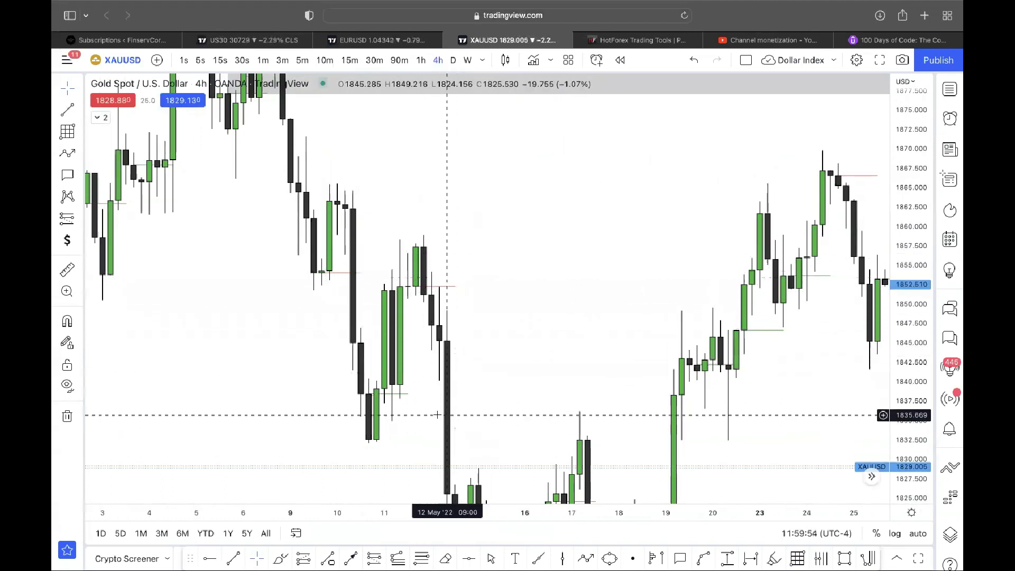
left_click_drag(388, 403, 413, 386)
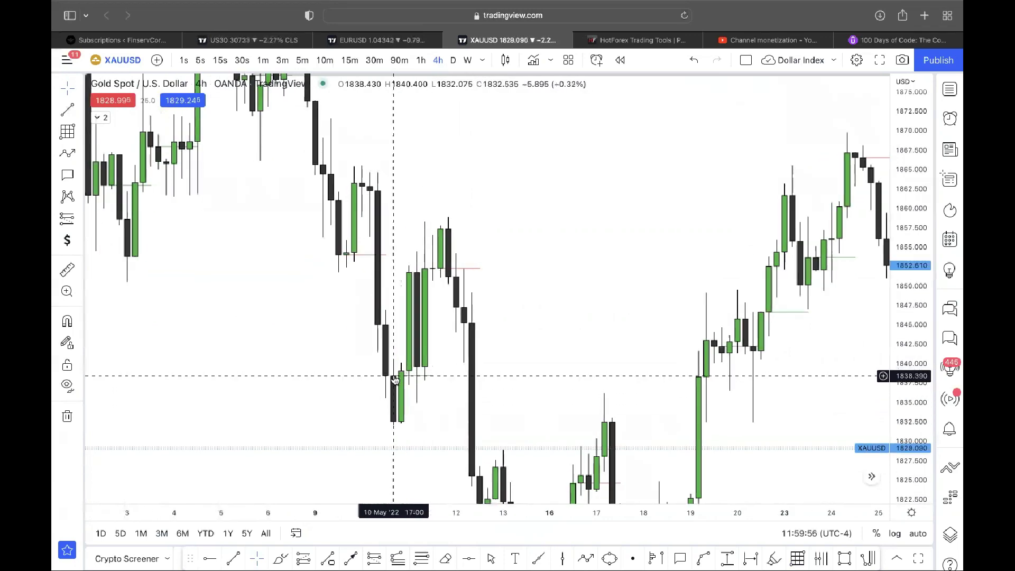
Step: Draw a box split at its midpoint over the tall bearish 5 May candle, from about 1872.5 up to 1908.3, and delete it
scroll(391, 385, "left", 5)
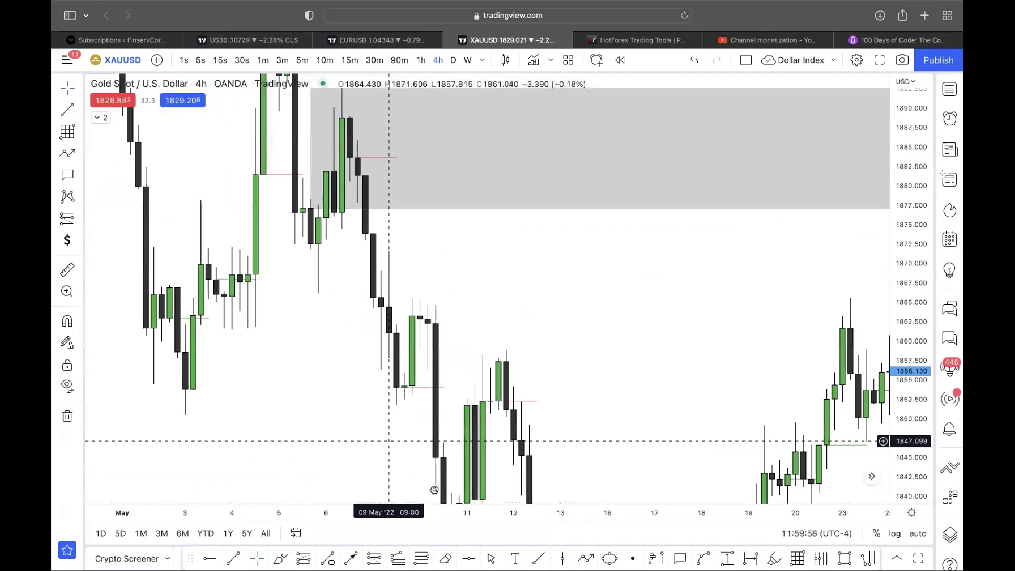
scroll(375, 391, "left", 2)
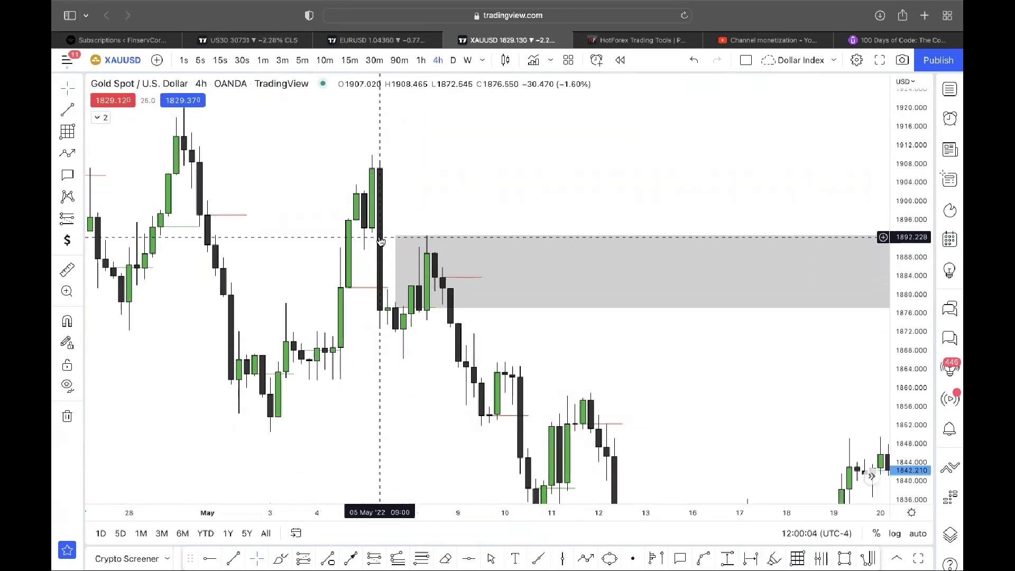
left_click(67, 132)
left_click_drag(378, 328, 512, 162)
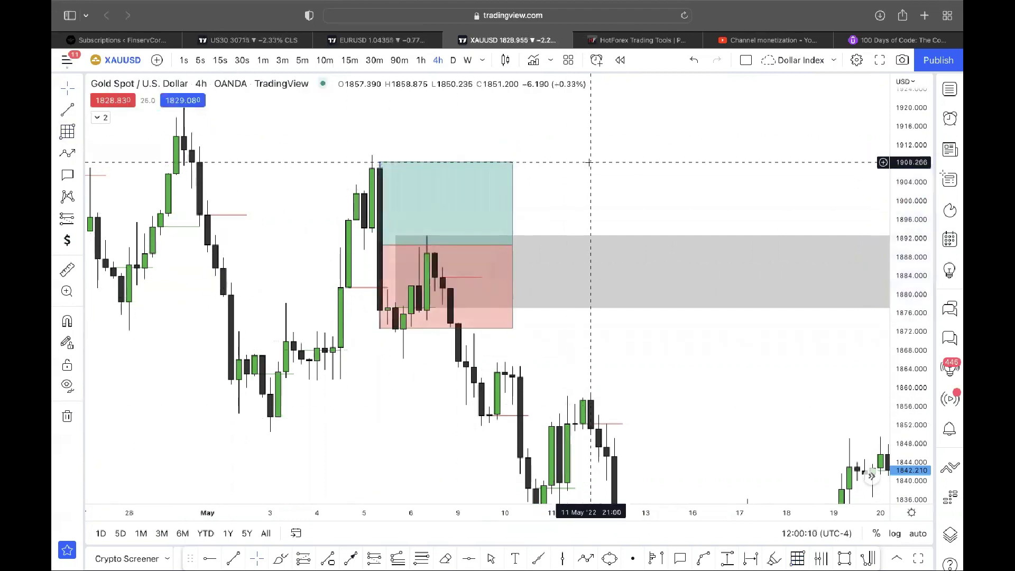
left_click(512, 190)
key("Delete")
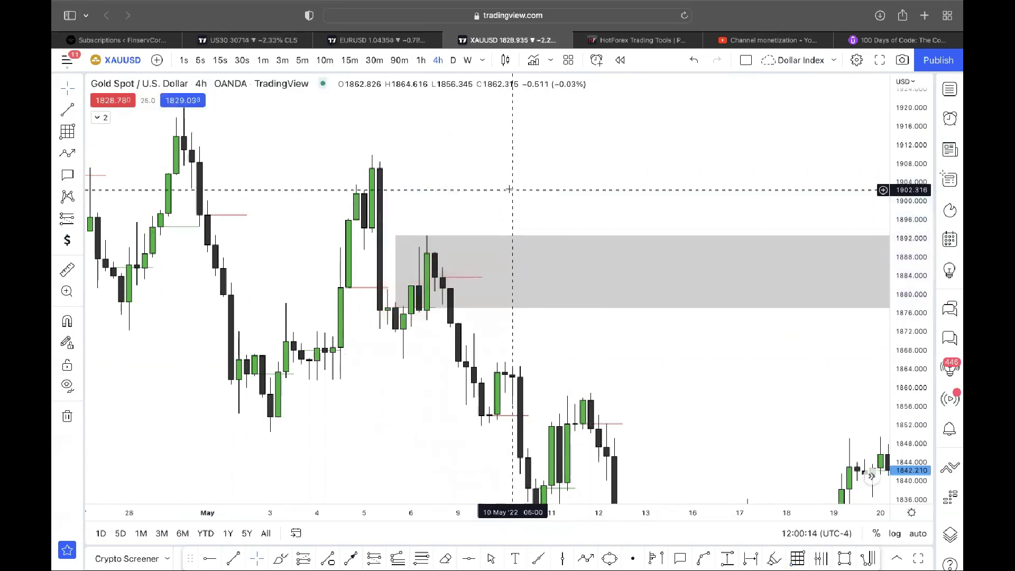
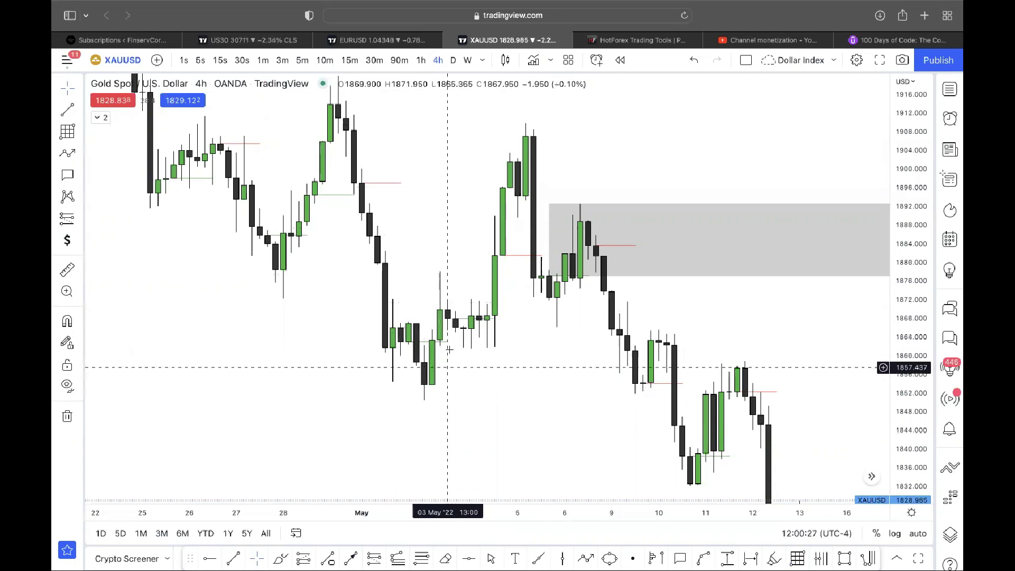
Step: Draw a horizontal trend line from the 2 May low at about 1854.46 past the 3 May low
scroll(434, 381, "down", 2)
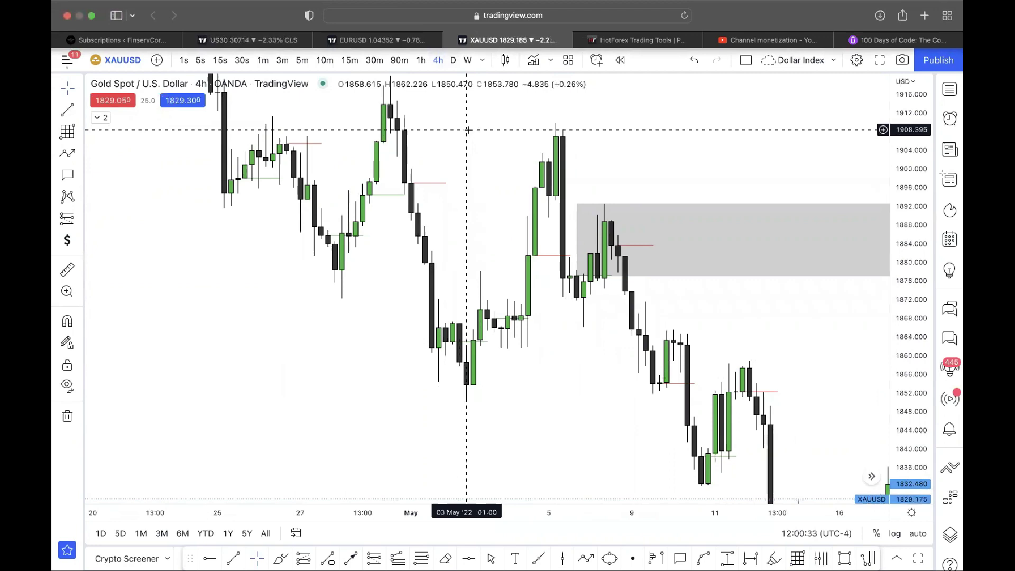
left_click(234, 557)
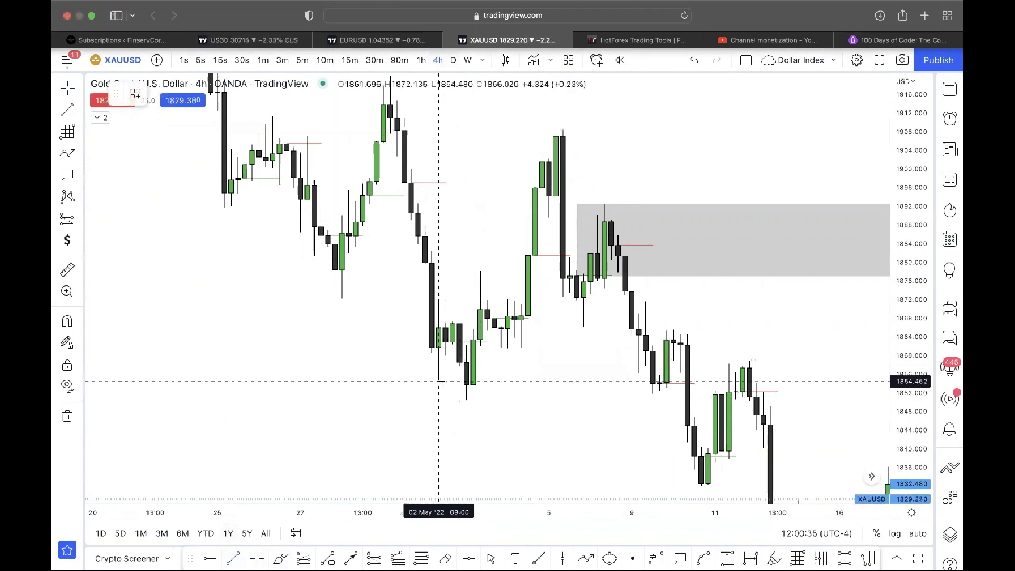
left_click(485, 380)
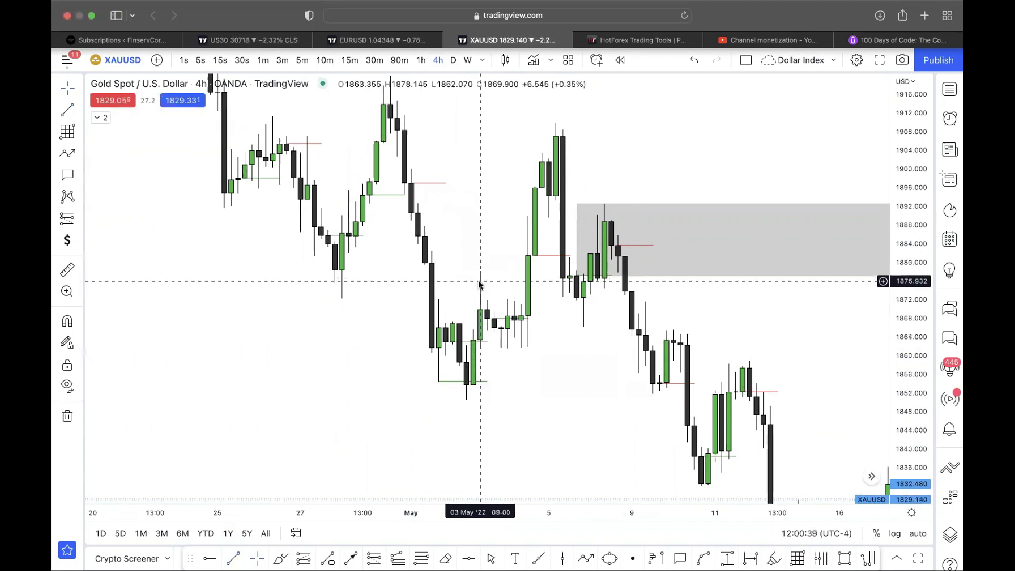
Step: Draw a rectangle from about 1905.7 to 1919.5, extending from the 29 April high to 9 May, and delete it
left_click_drag(480, 285, 439, 267)
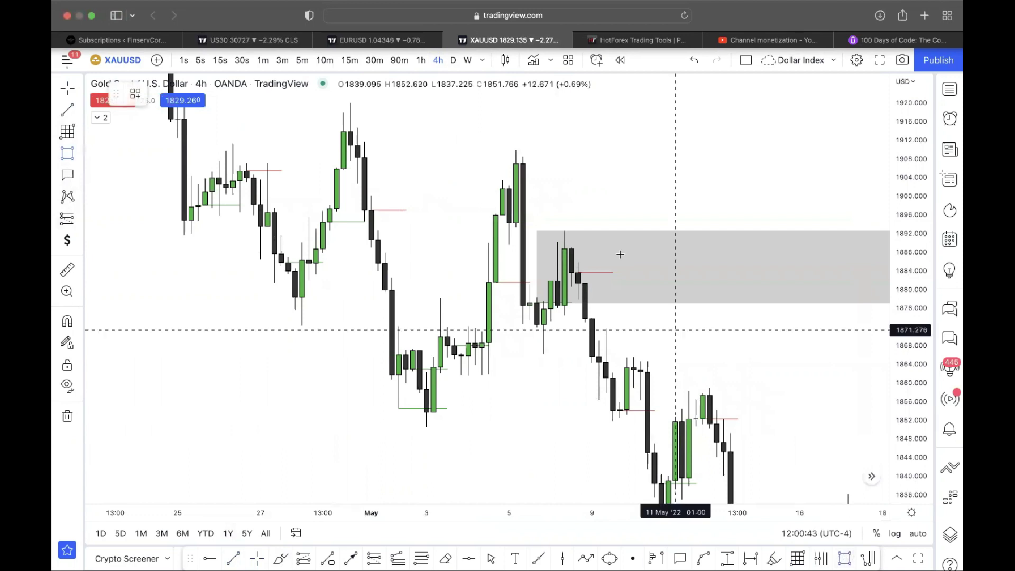
mouse_move(343, 170)
left_mouse_down()
mouse_move(605, 99)
mouse_move(598, 104)
left_mouse_up()
left_click(682, 136)
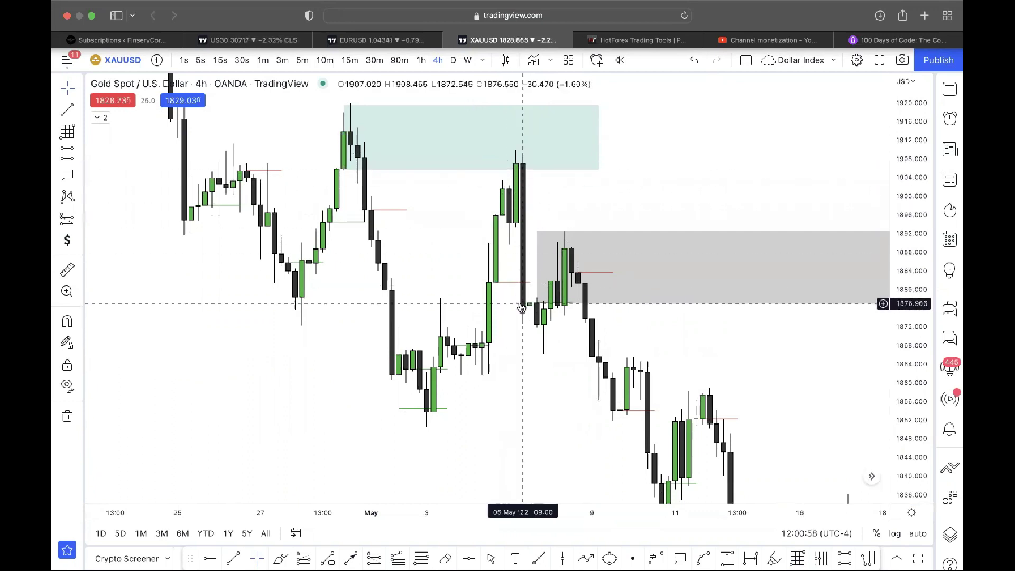
left_click(552, 171)
key("1")
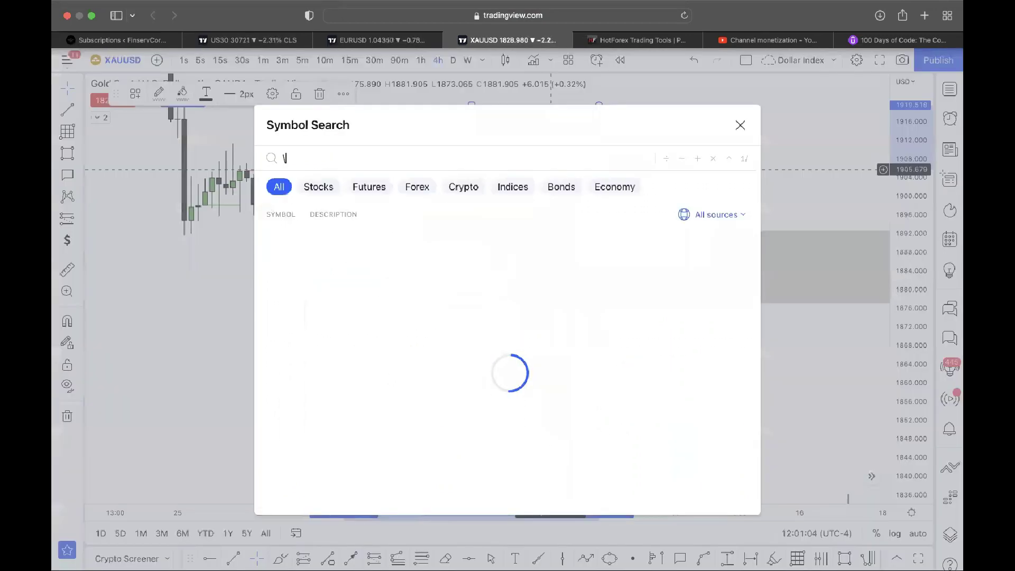
left_click(738, 126)
key("Delete")
Step: Draw a zigzag path above the grey zone, starting near 1936 with a dip, two peaks near 1947 and 1944, and a drop to about 1906
left_click_drag(628, 132, 460, 129)
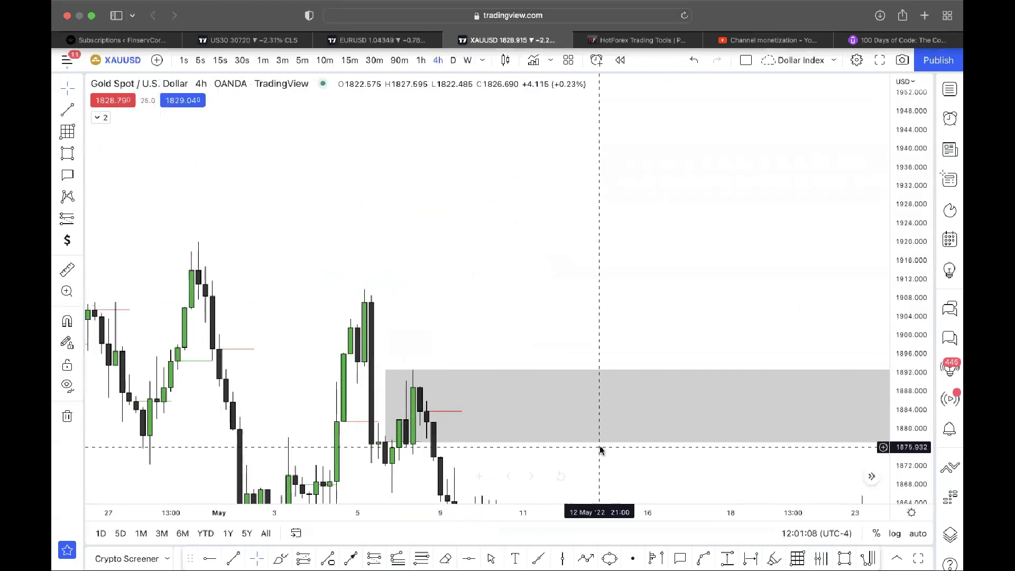
left_click(587, 558)
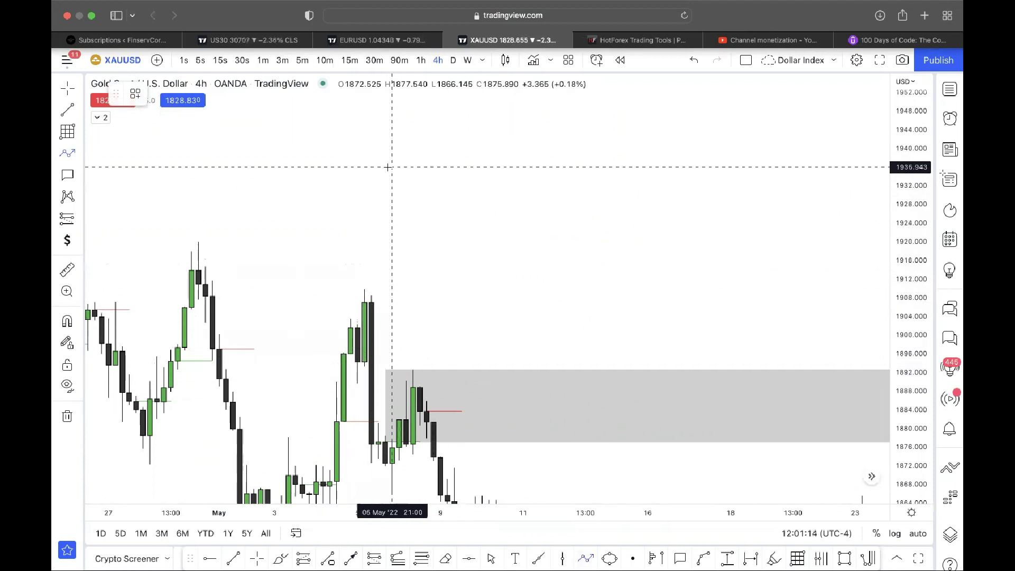
left_click(405, 167)
left_click(412, 184)
left_click(426, 117)
left_click(433, 160)
left_click(461, 304)
left_click(495, 276)
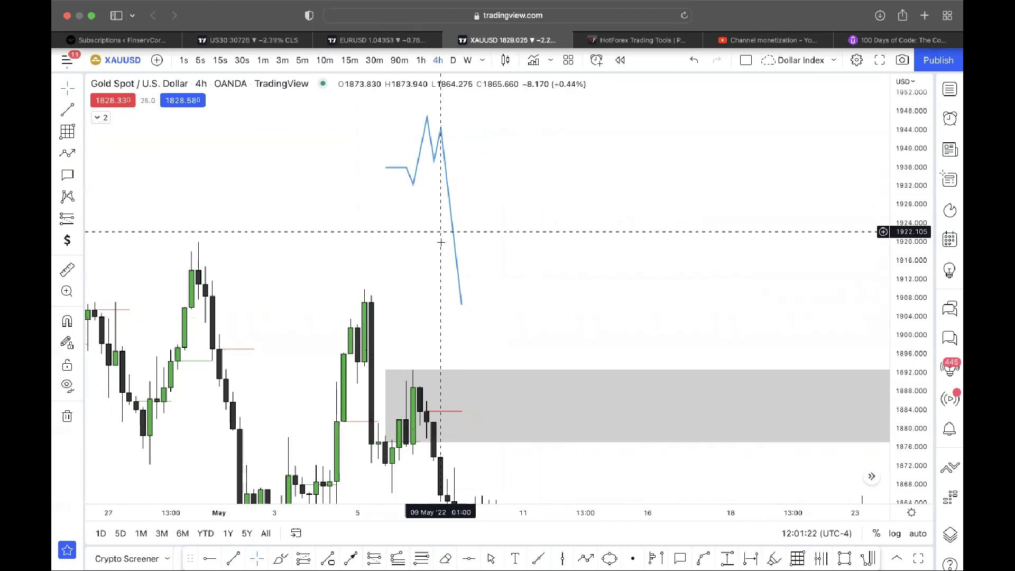
Step: Start bar replay from the 6 May candle inside the grey zone and switch the chart to the 1-hour timeframe
left_click(410, 375)
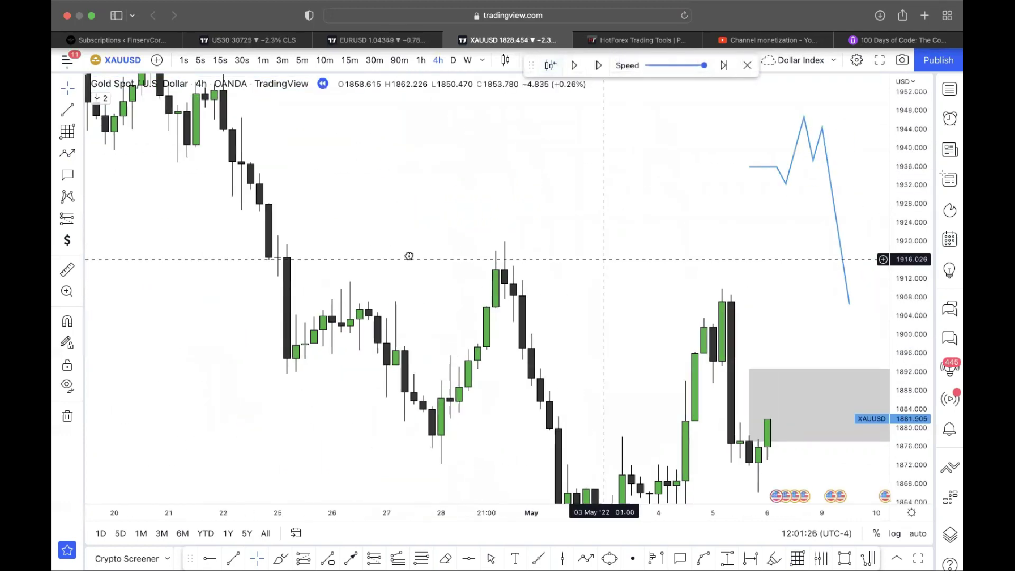
left_click_drag(629, 256, 404, 109)
left_click(422, 60)
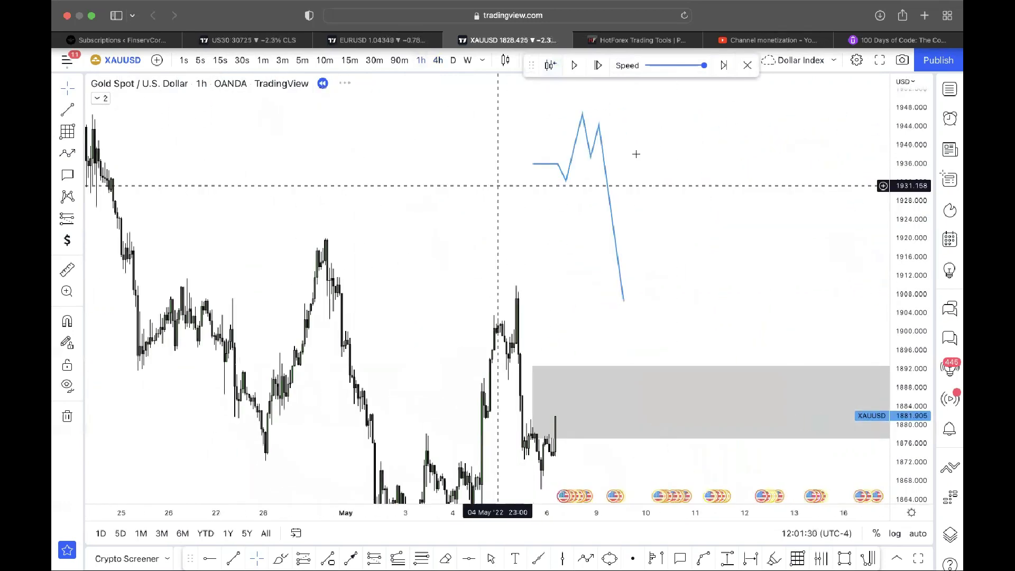
Step: Fit the path to the swing at the 5 May high, with its dip near 1891 and first peak near 1909, and delete it
mouse_move(603, 170)
left_mouse_down()
mouse_move(632, 270)
mouse_move(559, 354)
left_mouse_up()
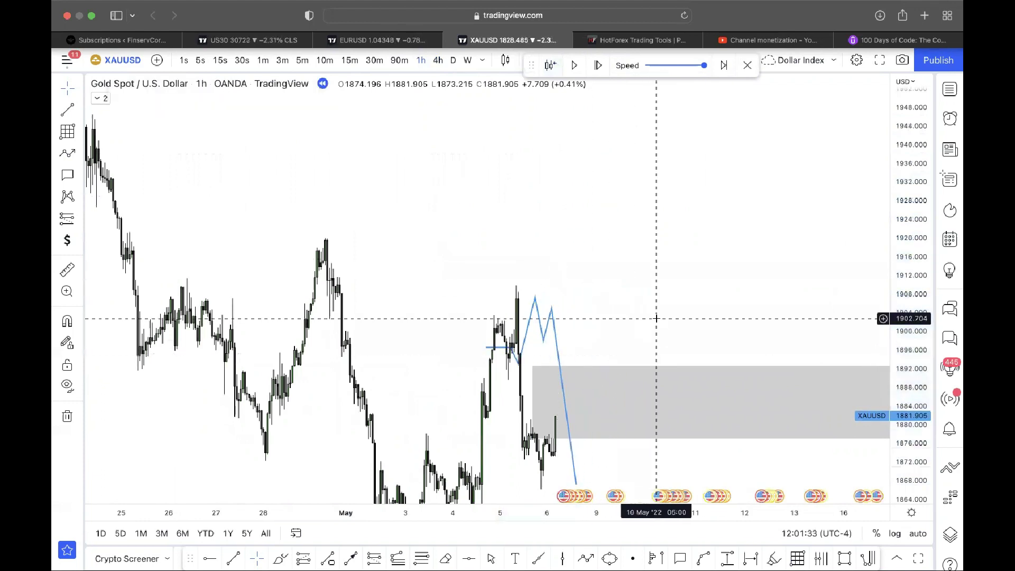
right_click(535, 298)
key("Escape")
left_click_drag(537, 299, 520, 290)
left_click_drag(510, 346, 508, 369)
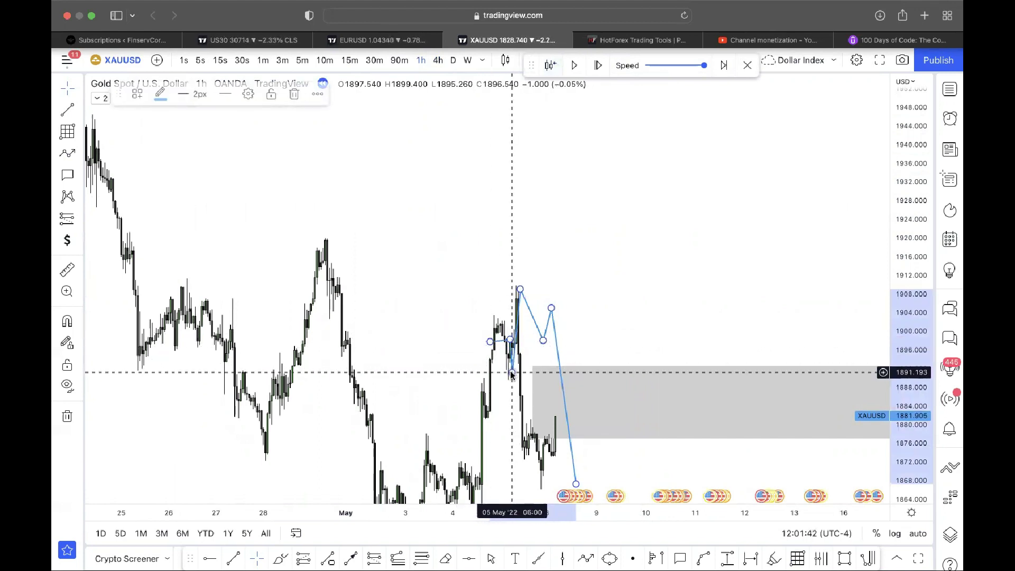
left_click(519, 312)
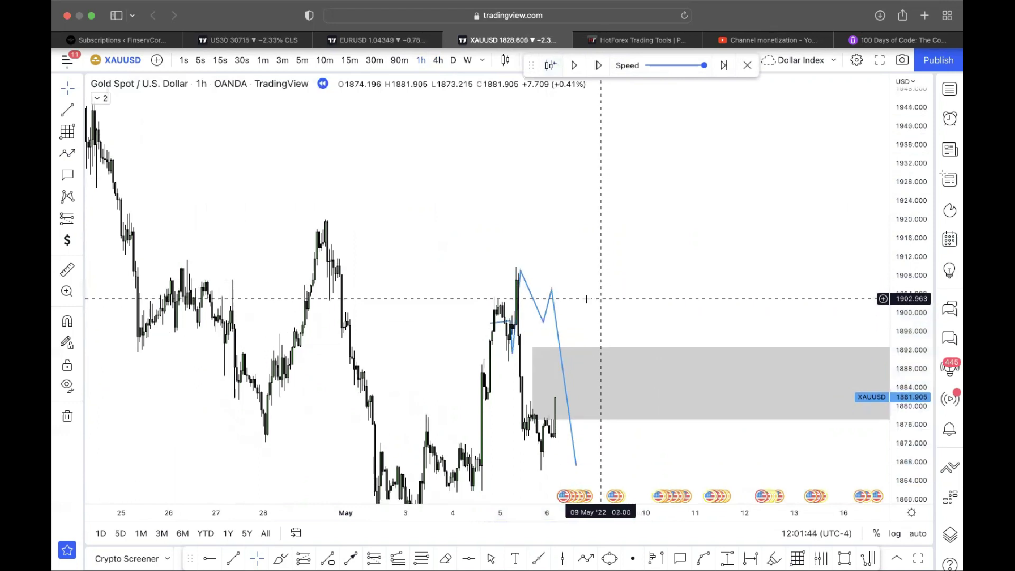
left_click_drag(552, 301, 607, 185)
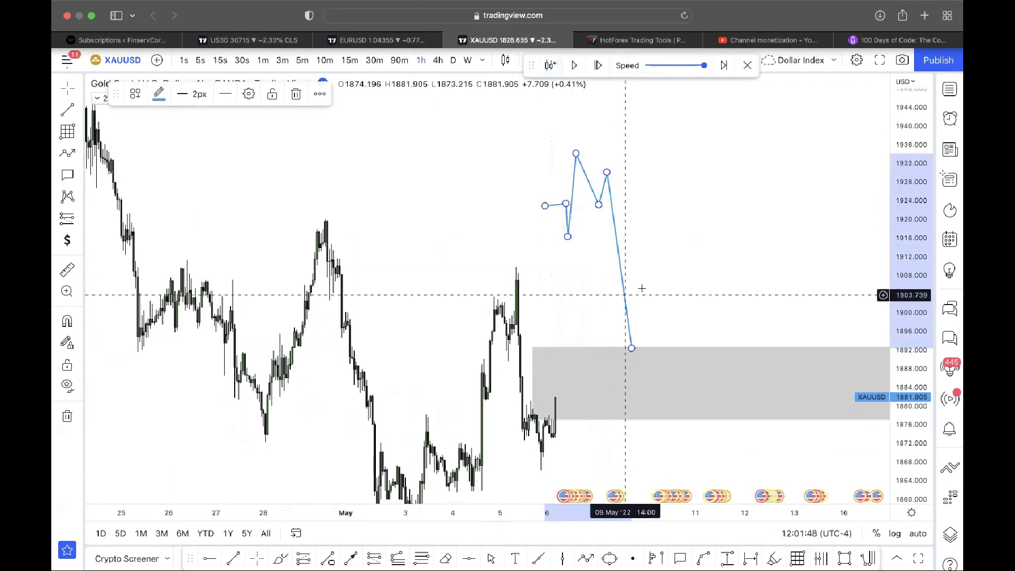
key("Delete")
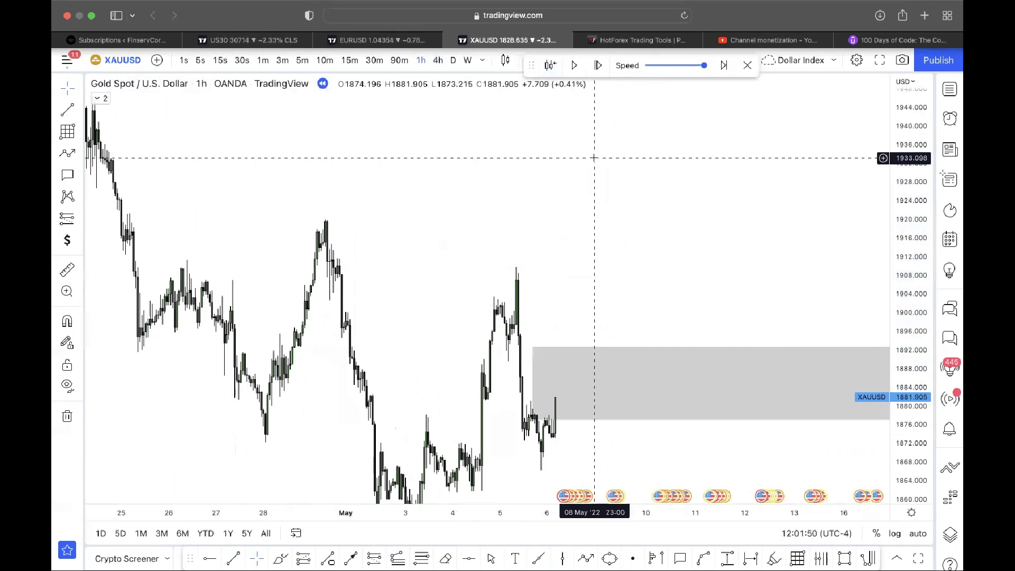
Step: Return the chart to the 4-hour timeframe and exit bar replay
left_click(438, 60)
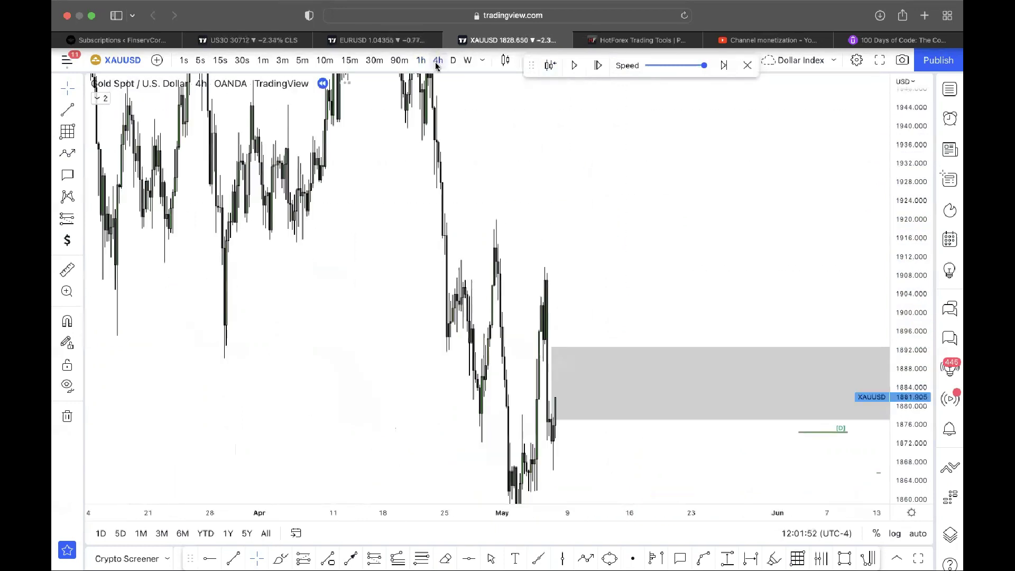
right_click(518, 150)
left_click(533, 161)
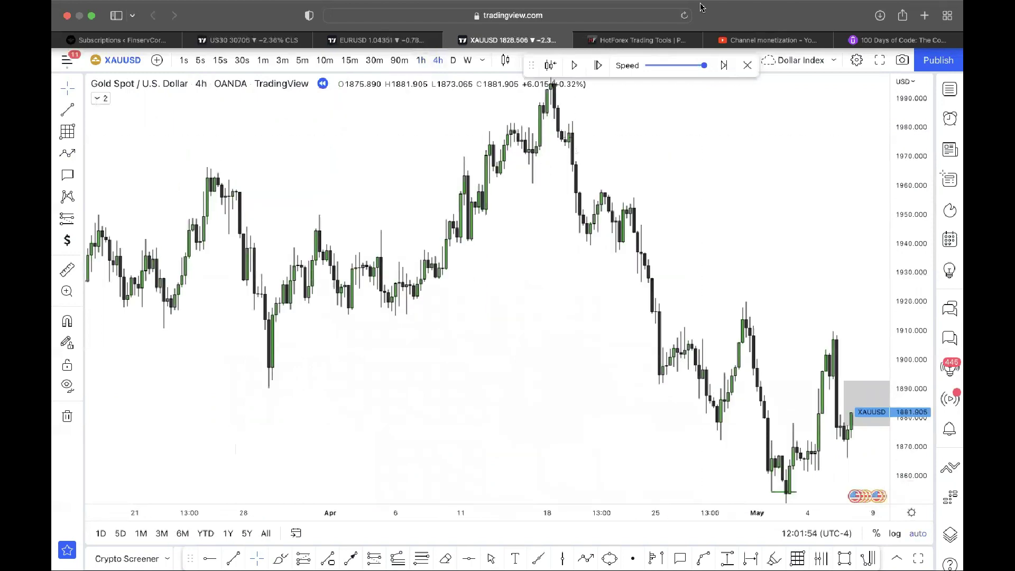
left_click(747, 65)
left_click(607, 345)
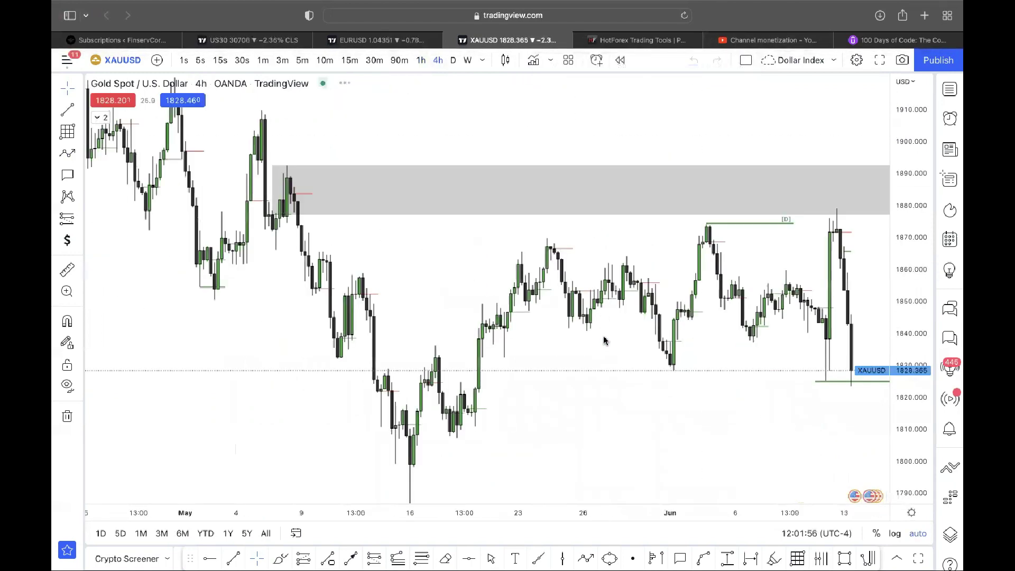
Step: Examine the opposing candles at the 4-hour swing highs and lows from June back to late March
left_click_drag(417, 244, 659, 265)
left_click_drag(910, 410, 310, 198)
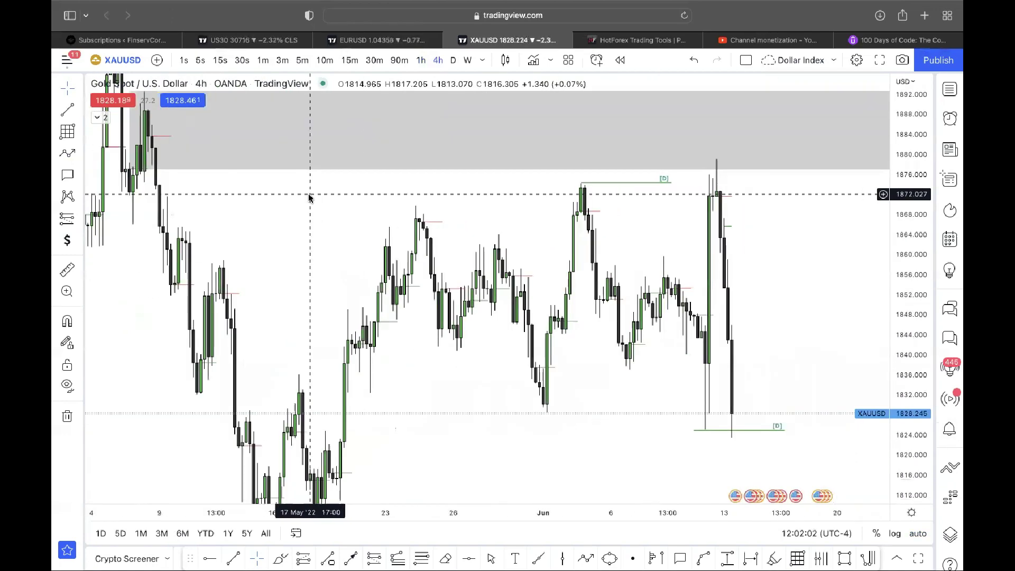
scroll(310, 198, "up", 5)
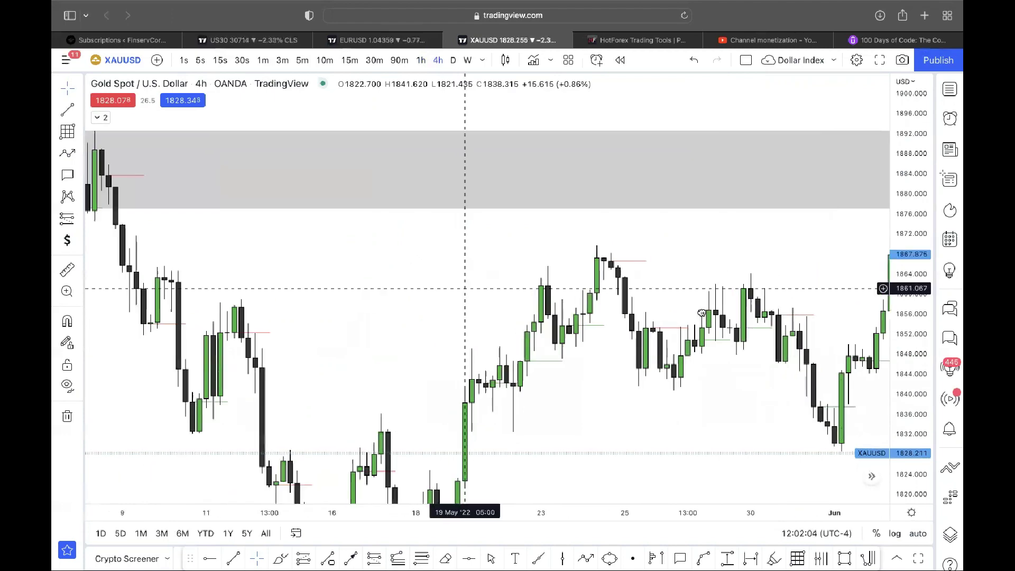
scroll(461, 289, "left", 15)
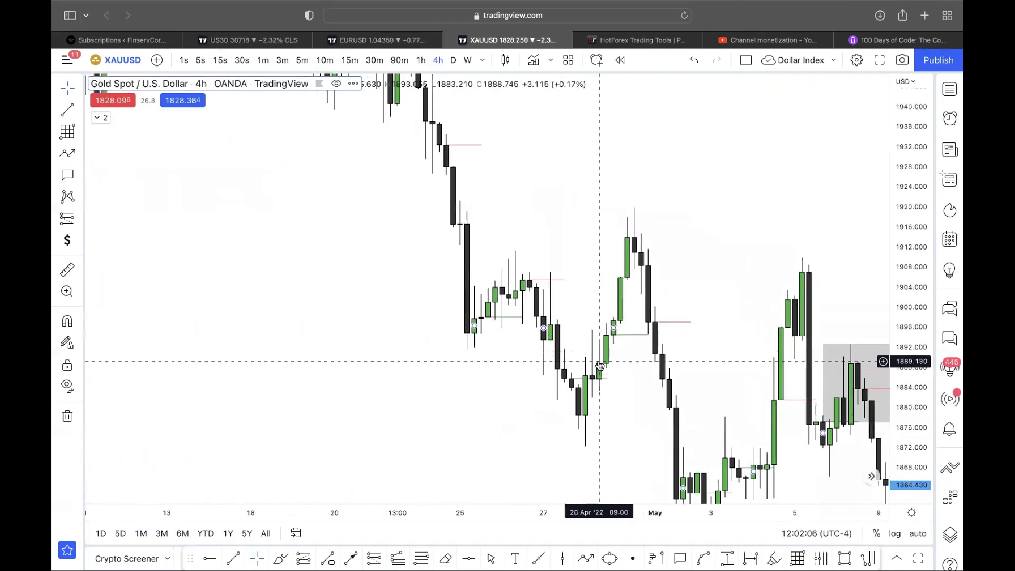
scroll(572, 209, "left", 10)
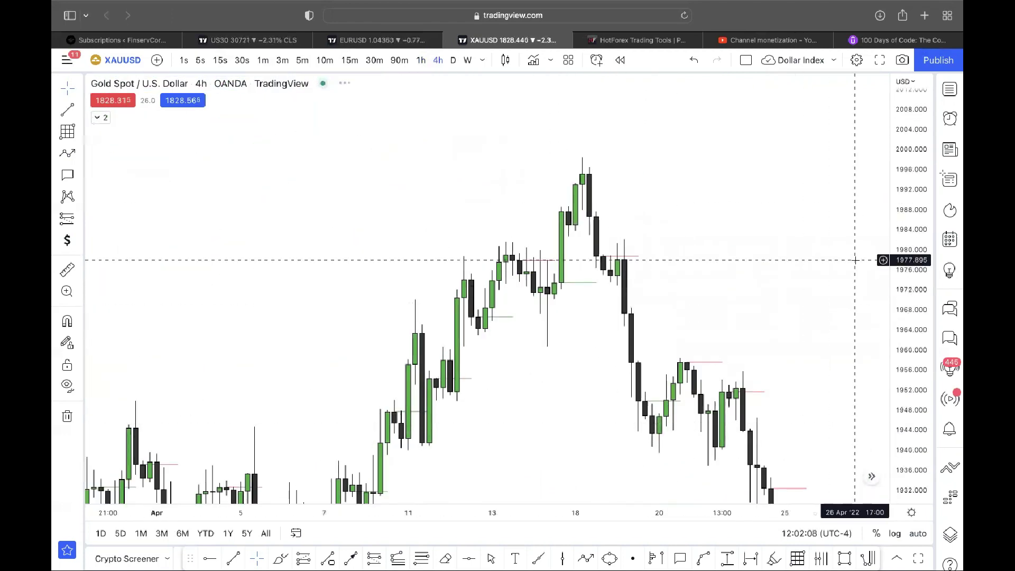
scroll(826, 257, "left", 5)
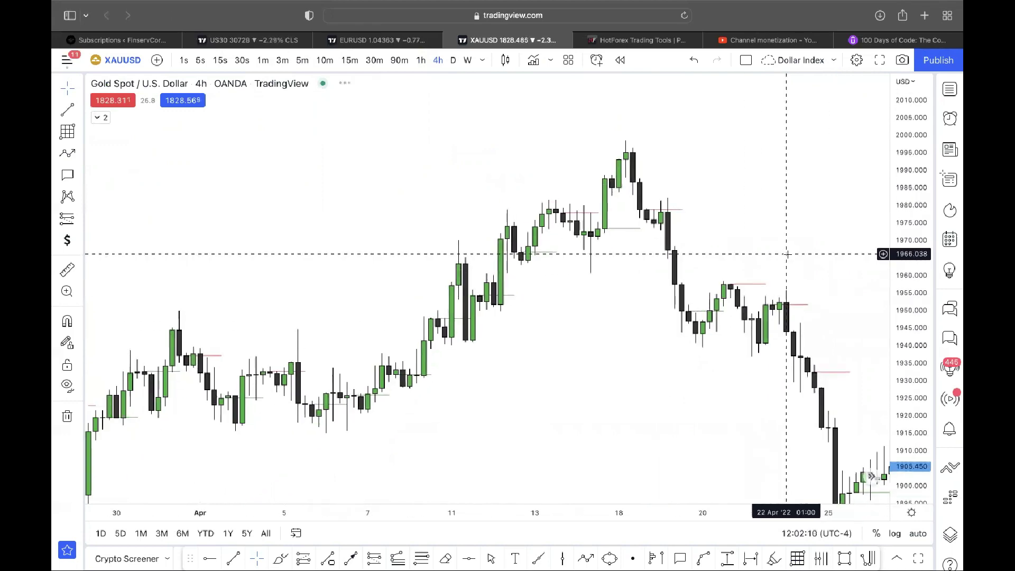
scroll(685, 271, "left", 10)
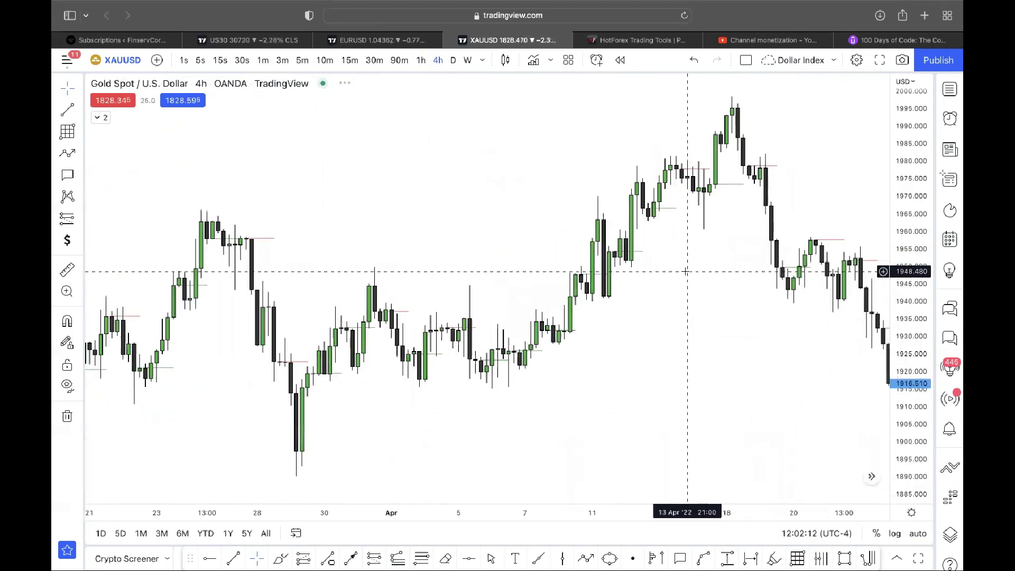
scroll(347, 390, "left", 3)
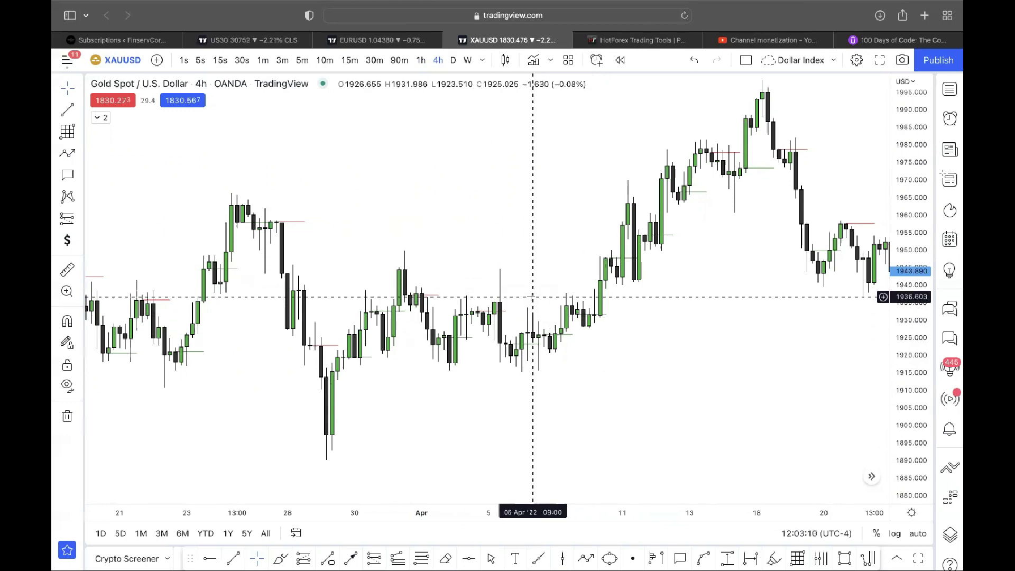
Step: Draw a horizontal line from the 15 March low at about 1908.03 past the 16 March low, and delete it
left_click_drag(377, 227, 620, 225)
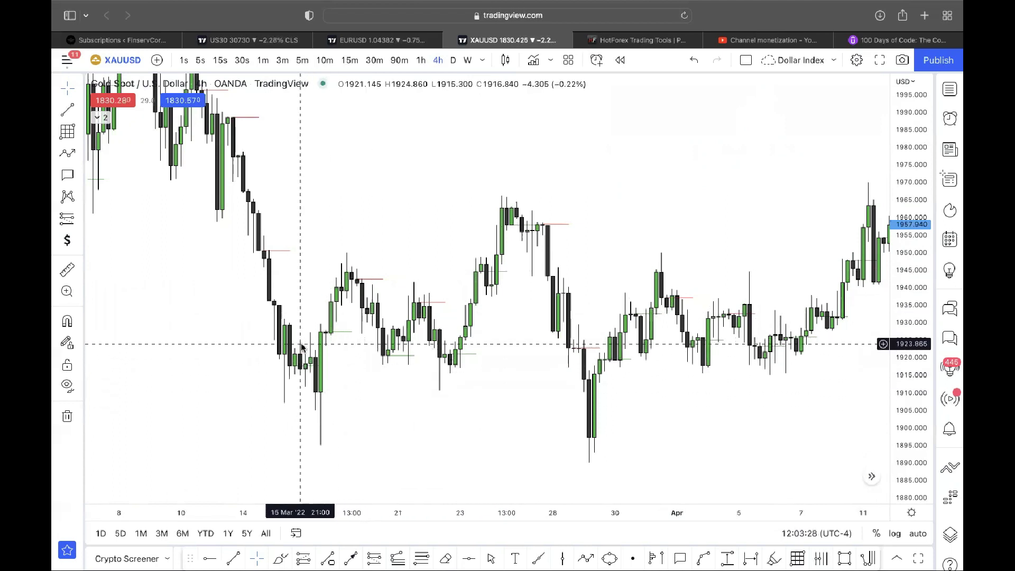
left_click(66, 109)
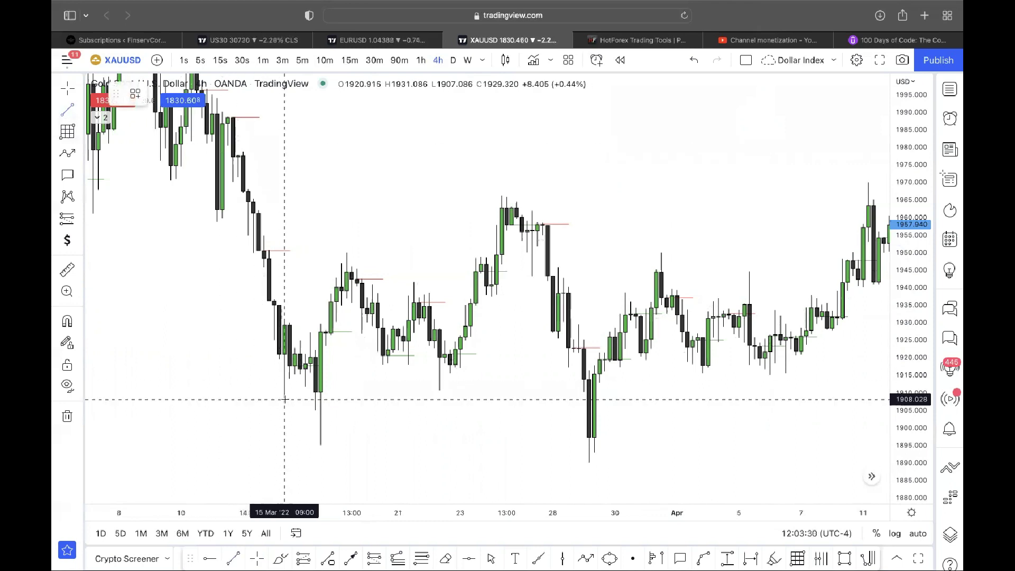
left_click_drag(283, 398, 356, 399)
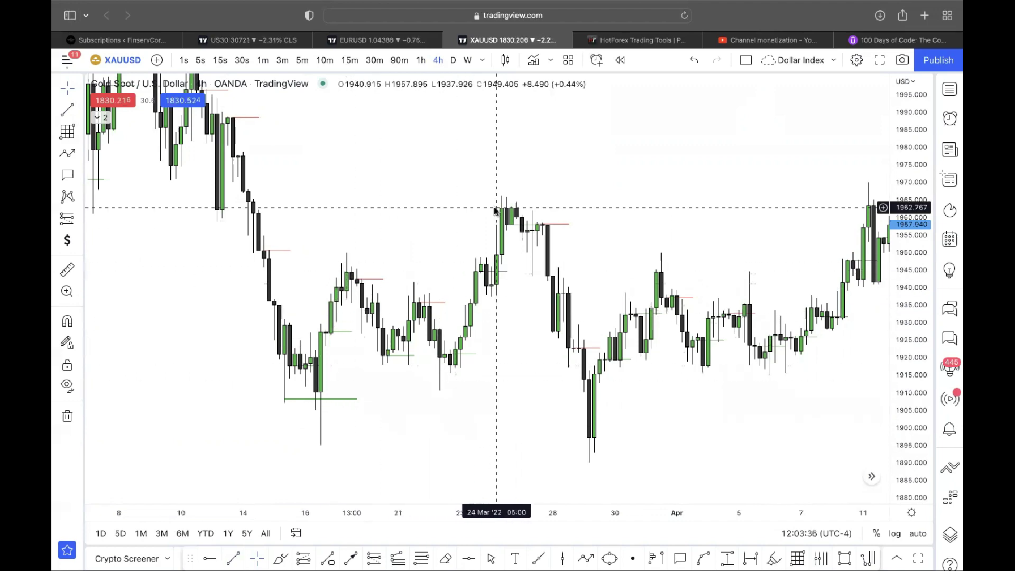
left_click(351, 399)
key("Delete")
Step: Examine the opposing candles at the 4-hour swing highs and lows from late March back to mid-December
left_click_drag(362, 249, 618, 288)
left_click_drag(833, 283, 793, 151)
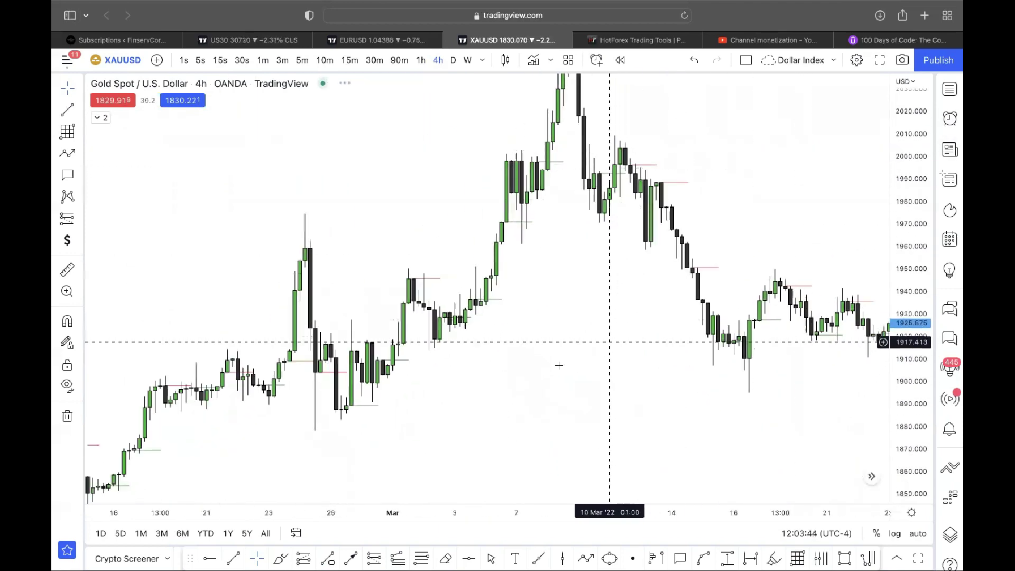
left_click_drag(521, 376, 600, 363)
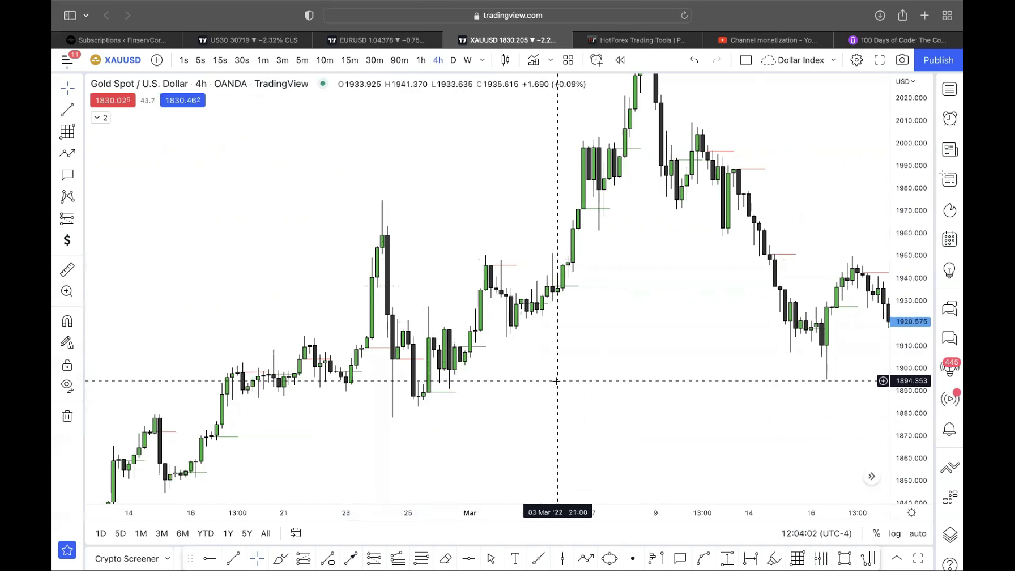
scroll(554, 371, "left", 10)
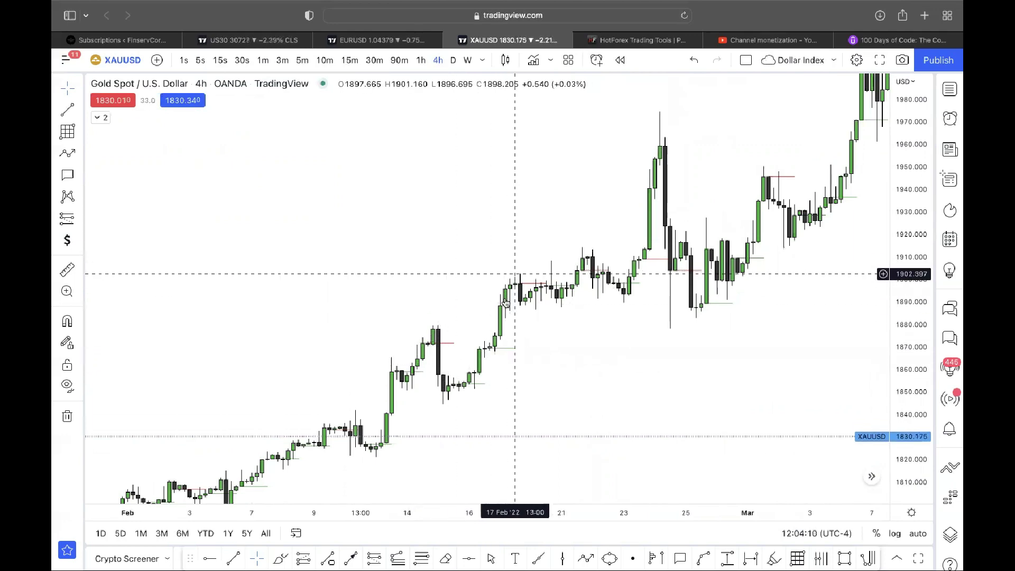
left_click_drag(468, 428, 572, 297)
scroll(573, 297, "left", 10)
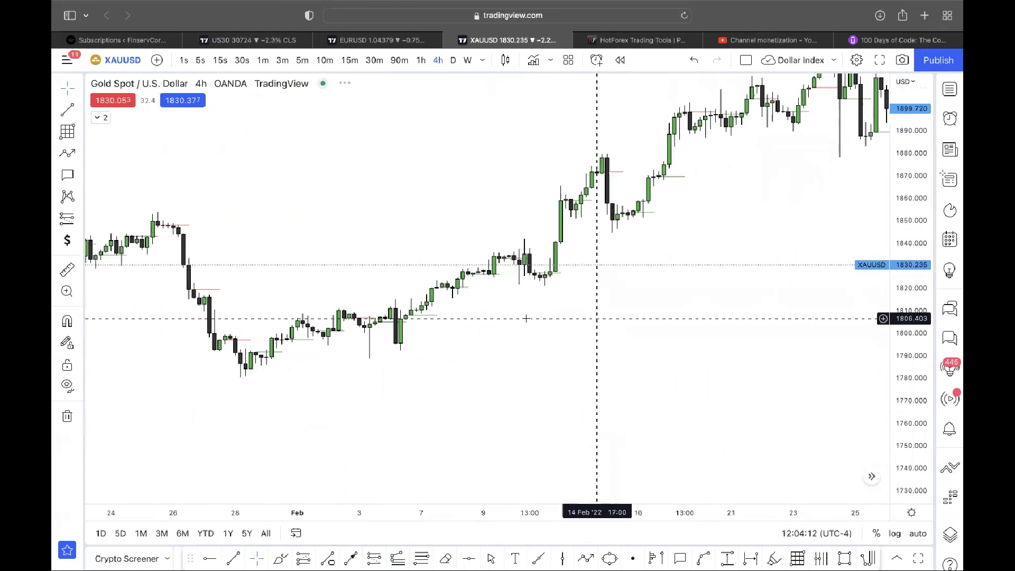
scroll(432, 249, "left", 1)
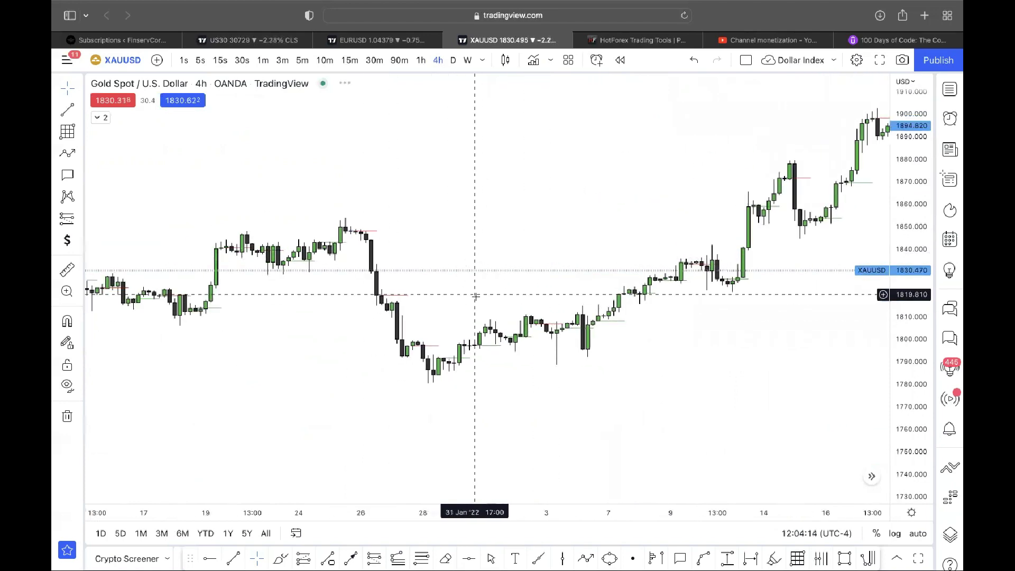
scroll(281, 360, "left", 6)
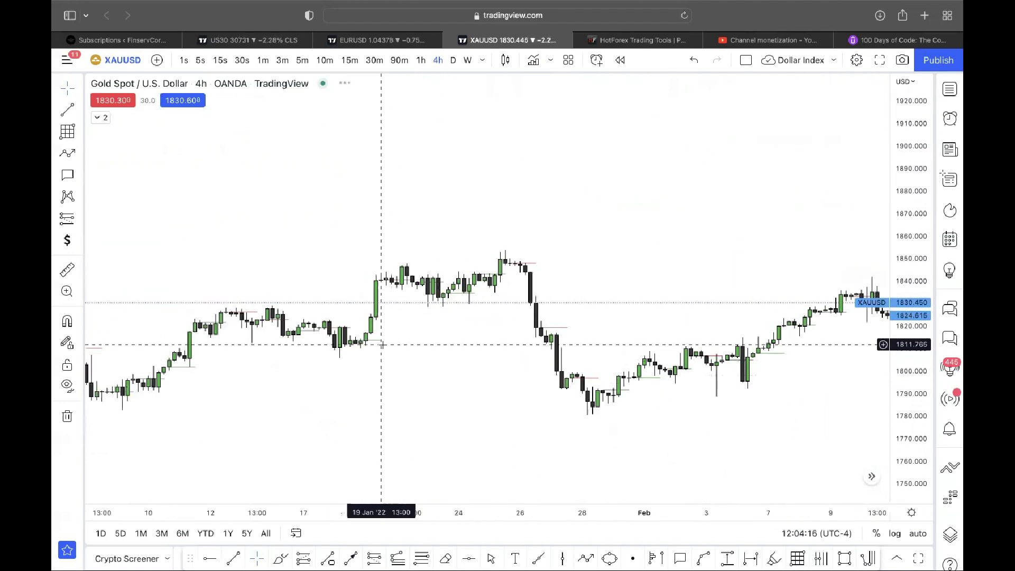
scroll(382, 343, "left", 11)
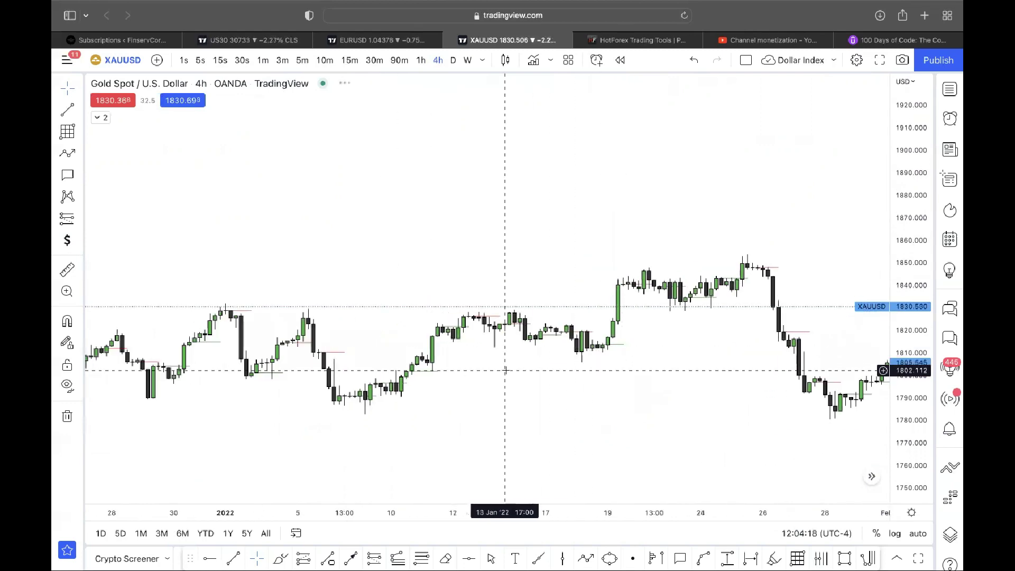
scroll(460, 329, "left", 6)
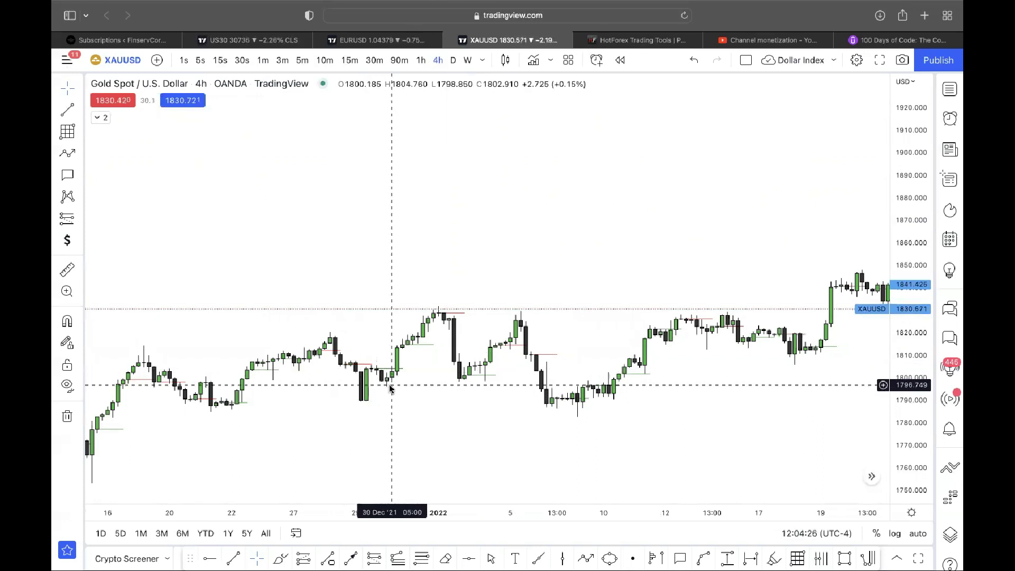
scroll(394, 296, "down", 2)
left_click_drag(397, 239, 379, 220)
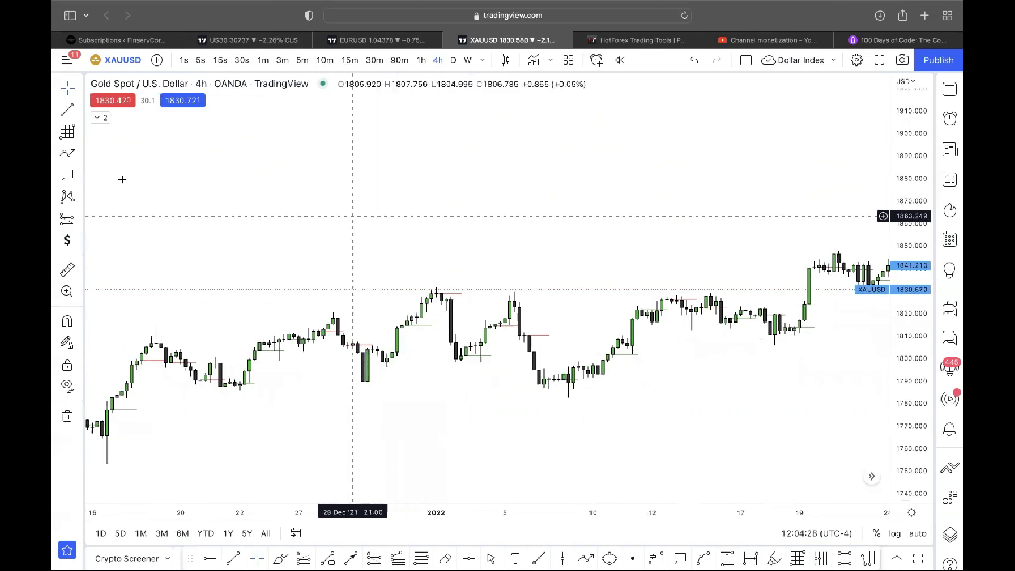
Step: Draw a rectangle from the 22 December low to 2 January, spanning about 1790 down to 1786
double_click(913, 358)
scroll(748, 333, "left", 3)
left_click(844, 558)
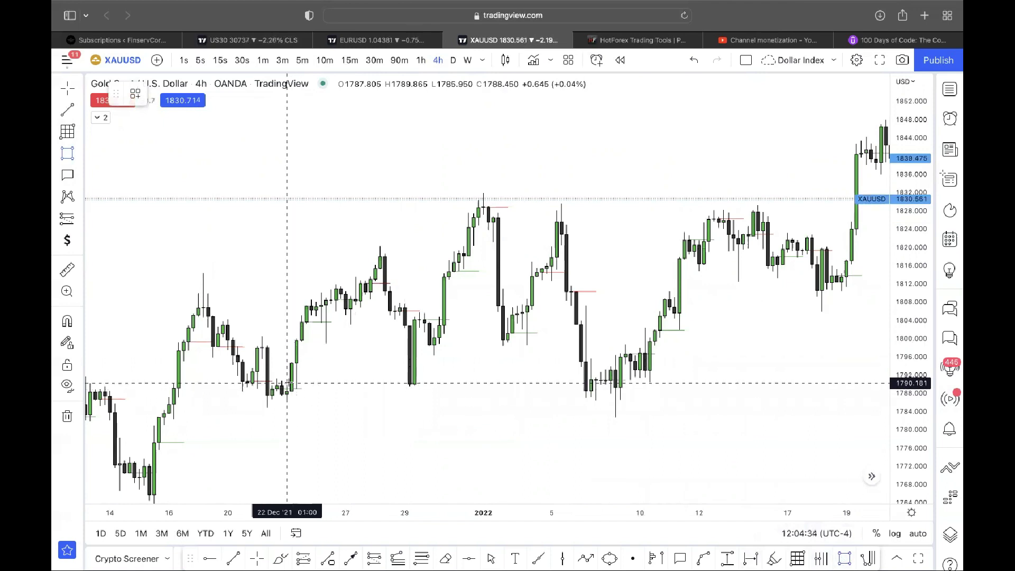
mouse_move(282, 381)
left_mouse_down()
mouse_move(483, 390)
mouse_move(482, 403)
left_mouse_up()
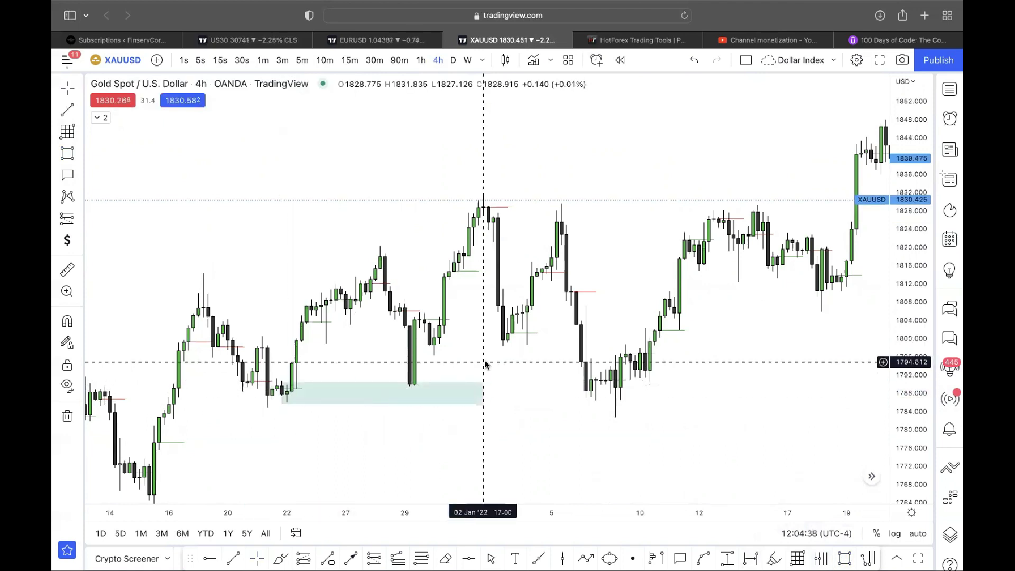
left_click(412, 386)
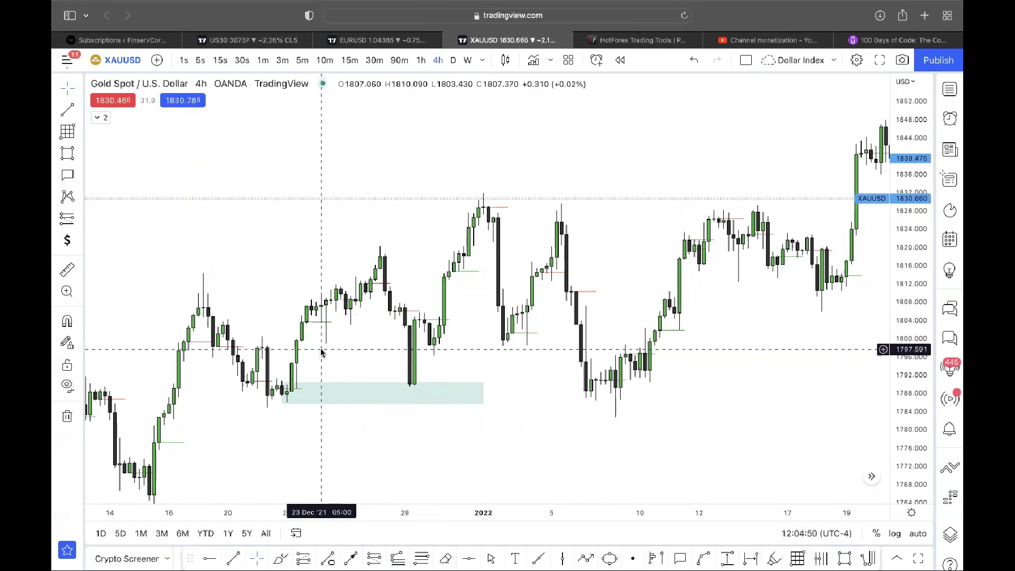
Step: Draw a horizontal line at about 1761.7 from the early December low to the 15 December low
scroll(423, 348, "left", 10)
scroll(373, 353, "left", 5)
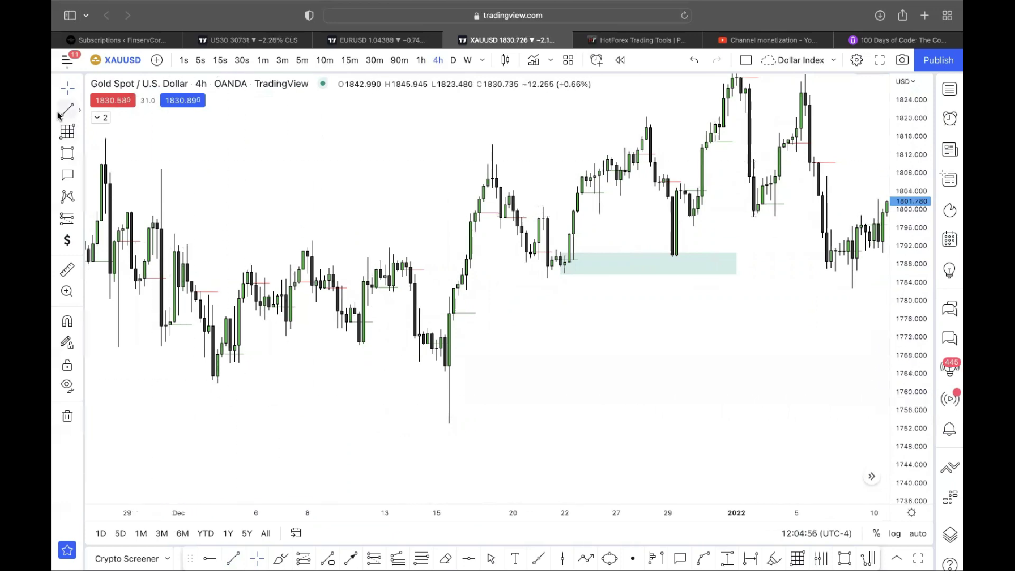
left_click_drag(217, 383, 445, 383)
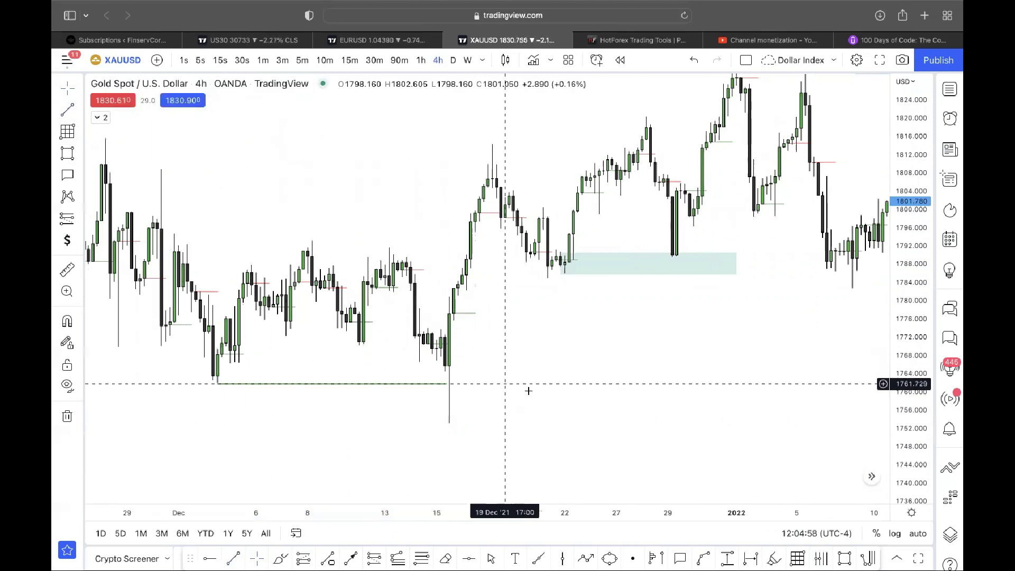
Step: Examine the 4-hour opposing candles around the December lows, the November high and back to mid-September
scroll(403, 416, "right", 10)
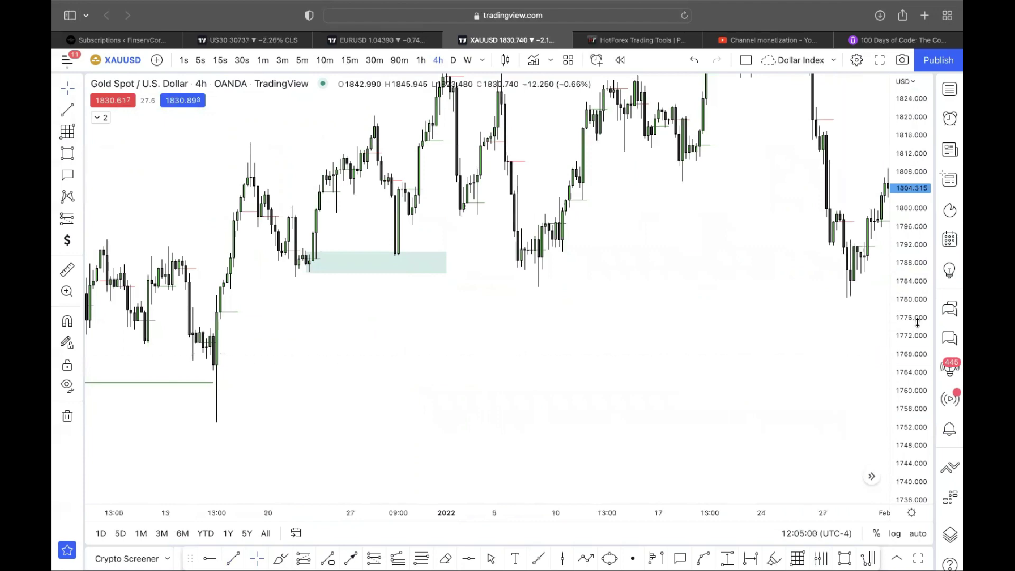
scroll(706, 373, "left", 5)
scroll(473, 403, "right", 8)
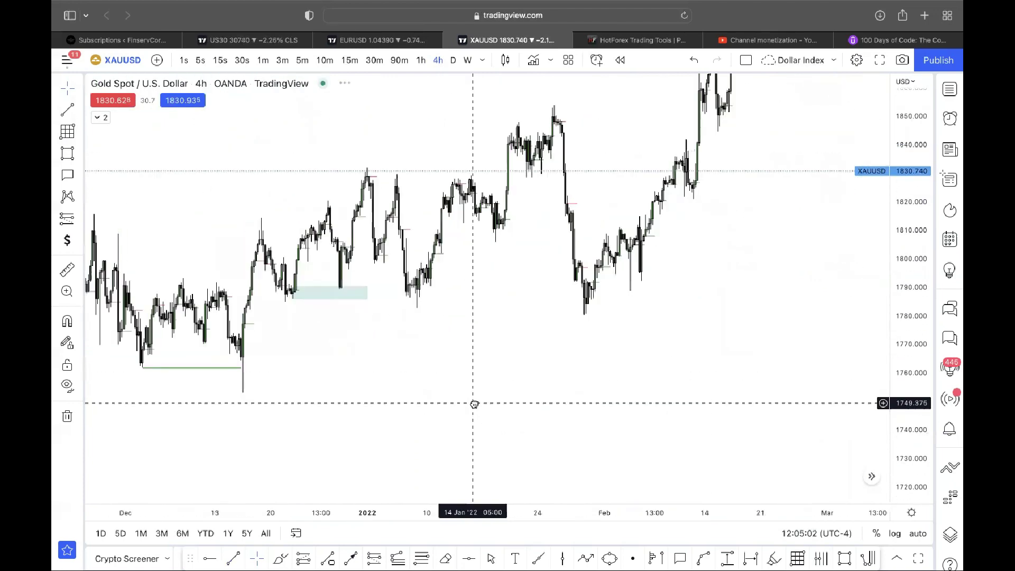
scroll(575, 416, "down", 3)
scroll(575, 416, "right", 10)
scroll(609, 437, "left", 10)
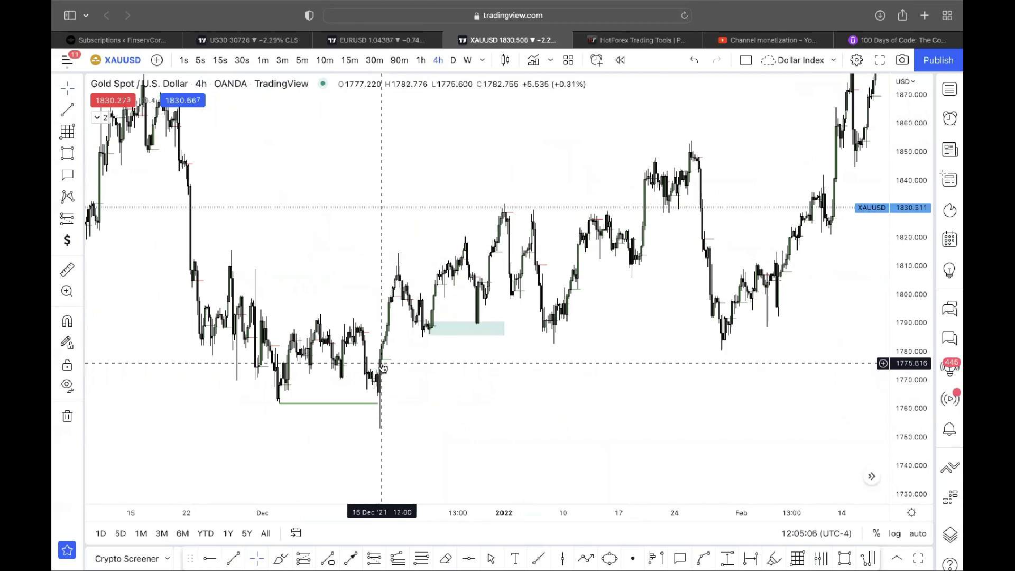
scroll(379, 392, "up", 5)
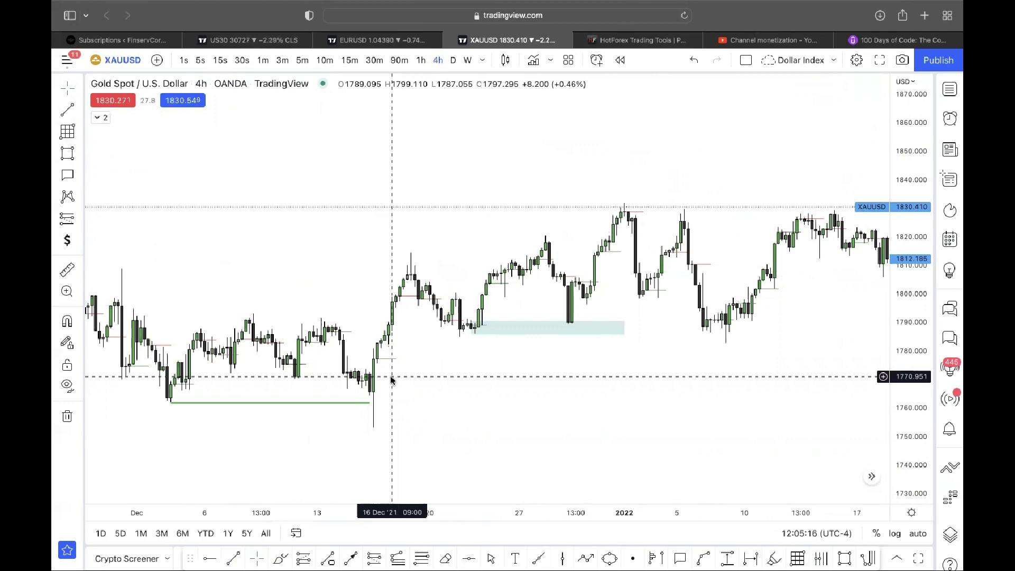
left_click_drag(895, 430, 895, 401)
left_click_drag(685, 354, 869, 353)
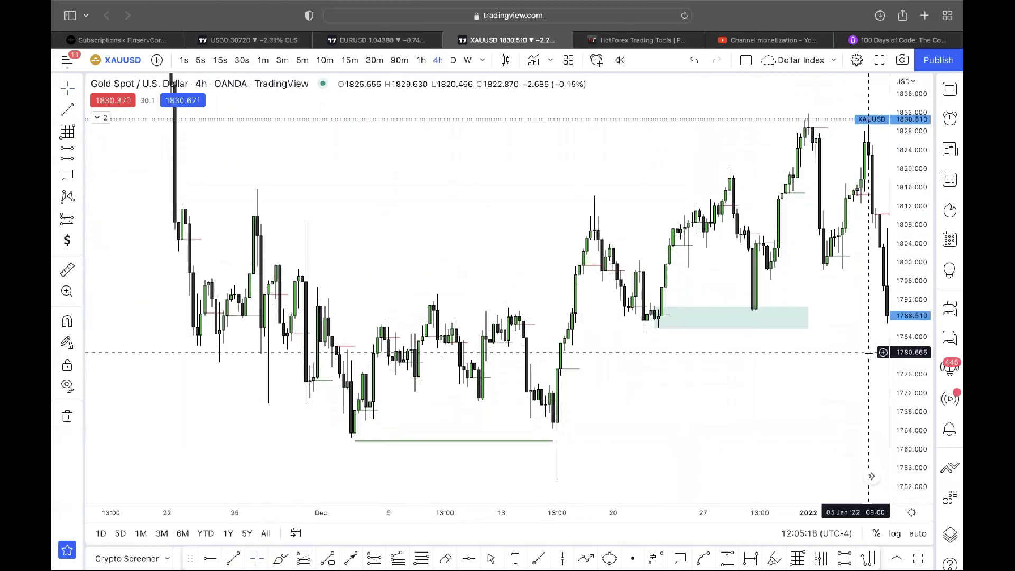
scroll(761, 354, "left", 10)
scroll(761, 353, "up", 6)
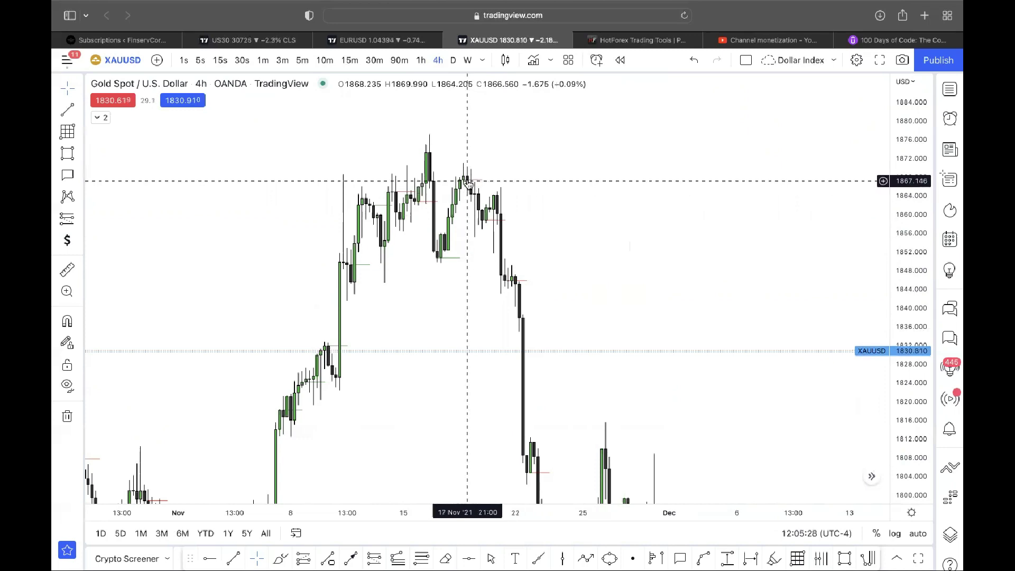
mouse_move(396, 317)
left_mouse_down()
mouse_move(419, 290)
mouse_move(437, 236)
mouse_move(517, 206)
mouse_move(494, 290)
mouse_move(500, 204)
mouse_move(553, 292)
mouse_move(535, 329)
mouse_move(340, 367)
mouse_move(524, 367)
mouse_move(500, 385)
mouse_move(584, 290)
mouse_move(533, 301)
mouse_move(584, 265)
mouse_move(623, 265)
mouse_move(611, 326)
mouse_move(409, 307)
left_mouse_up()
scroll(408, 307, "left", 3)
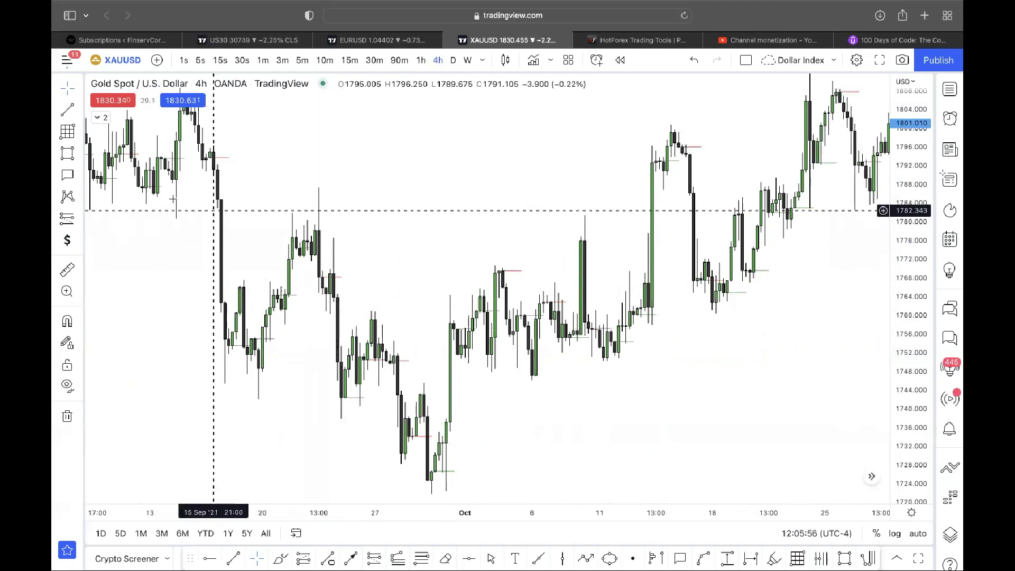
Step: Draw a rectangle beside the 22 September high, spanning about 1768 to 1787, and delete it
key("alt+shift+r")
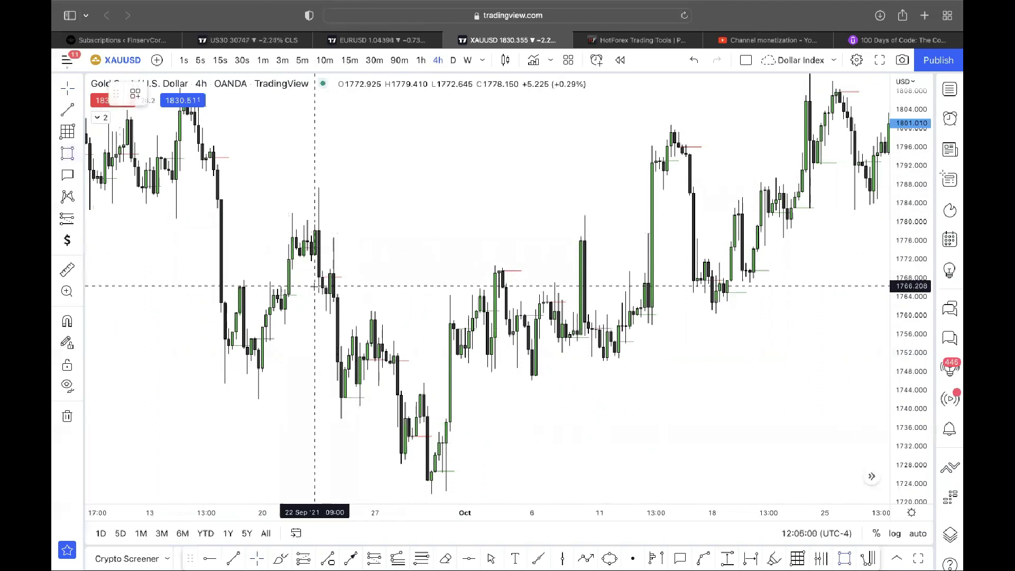
left_click_drag(318, 276, 397, 186)
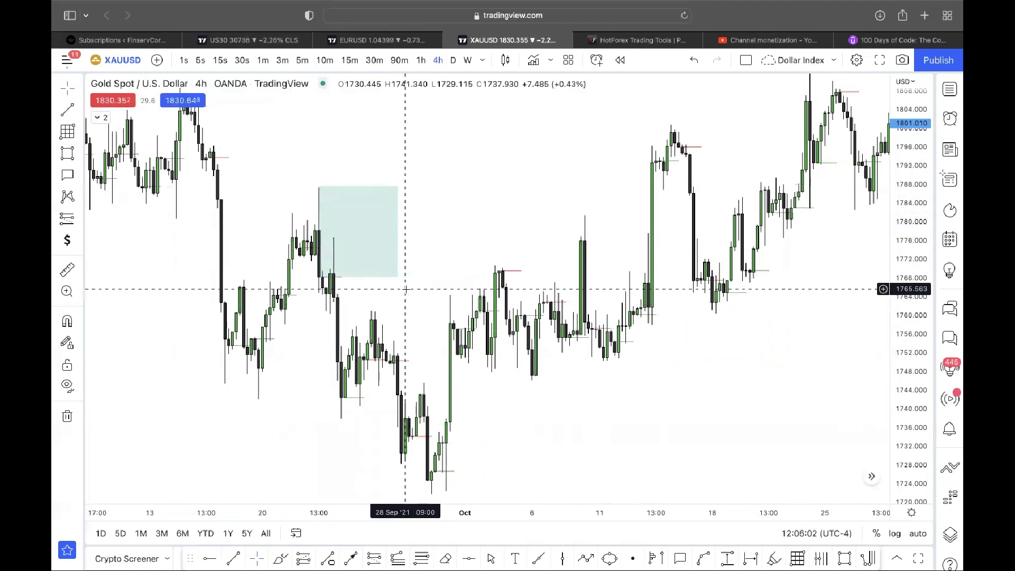
left_click(323, 201)
key("Delete")
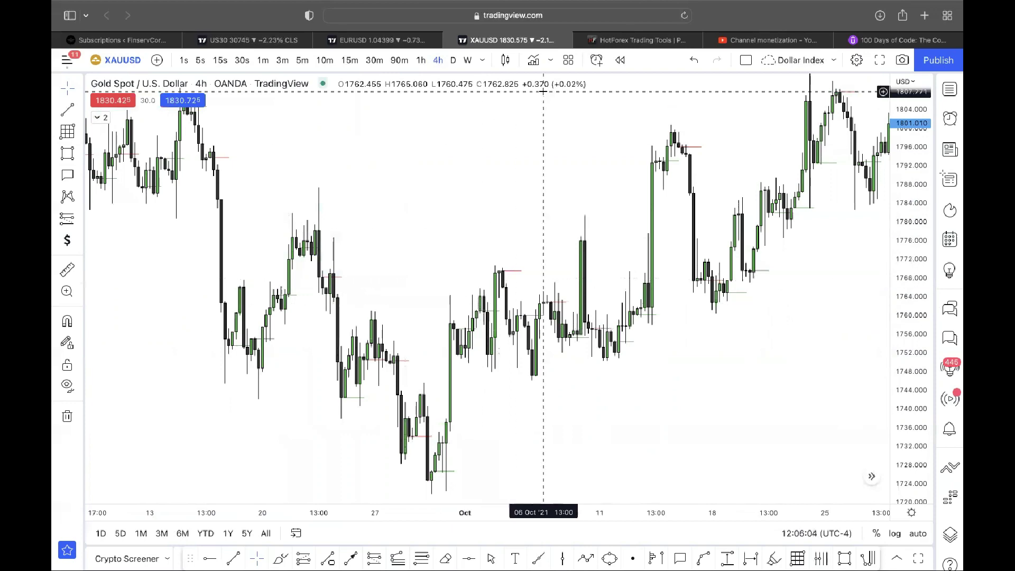
Step: Reset the chart view to the latest price and enlarge the candles from mid-May to 13 June
right_click(521, 140)
left_click(544, 153)
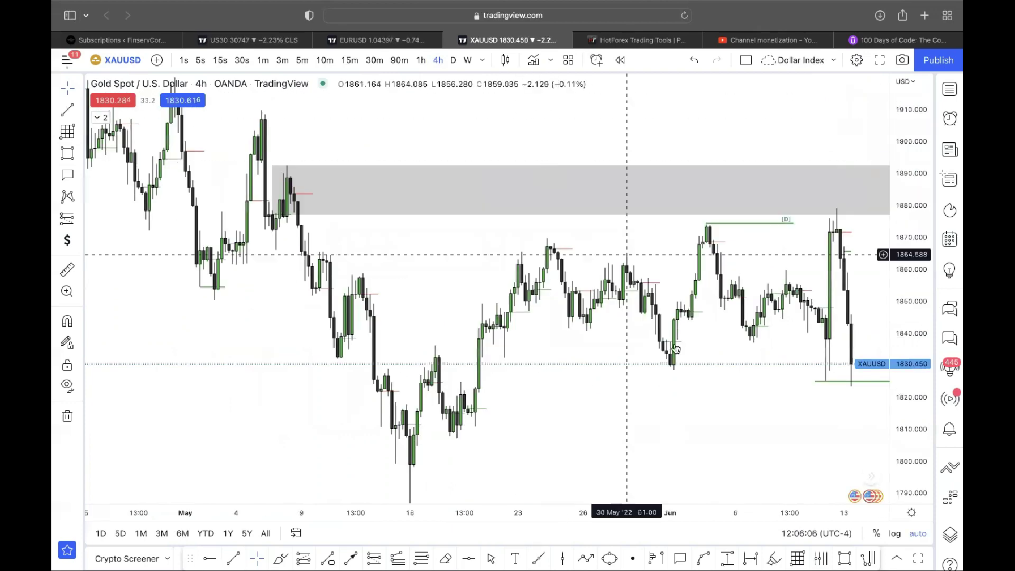
scroll(674, 344, "up", 3)
left_click_drag(671, 342, 580, 347)
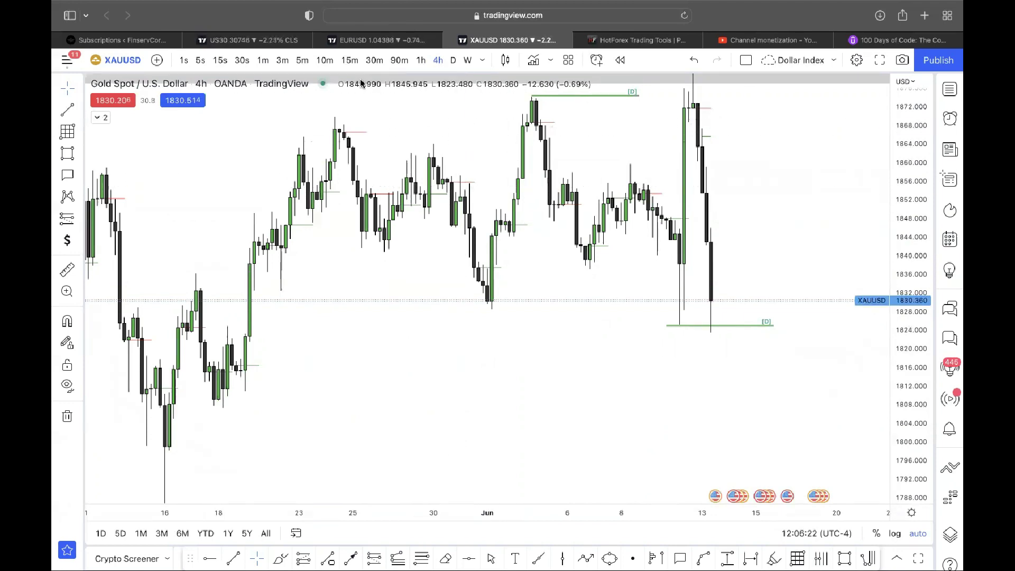
Step: Show the 13 June decline on the 5-minute timeframe, and switch the chart to 10-minute candles
left_click(301, 60)
scroll(540, 290, "left", 10)
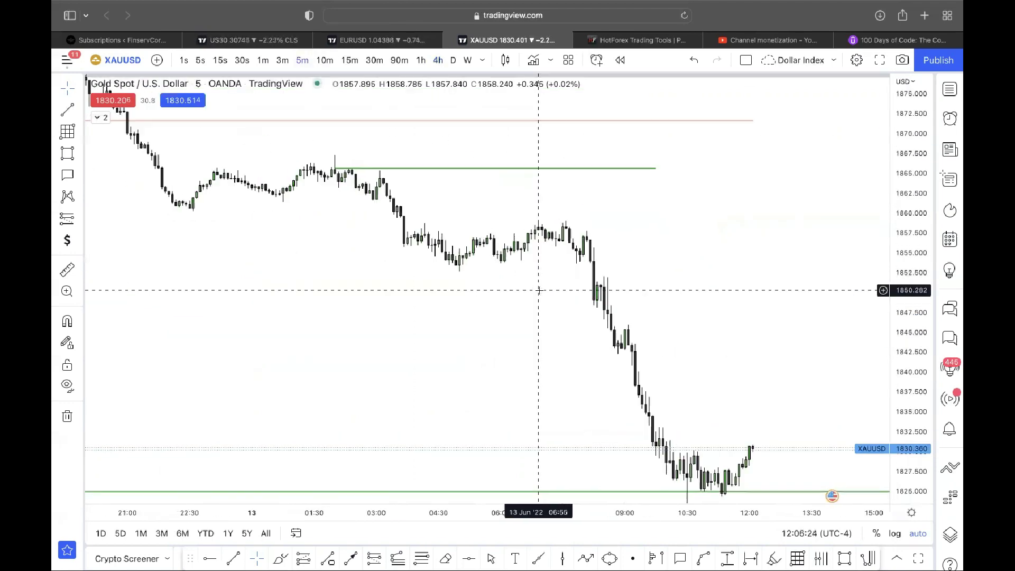
scroll(821, 300, "up", 5)
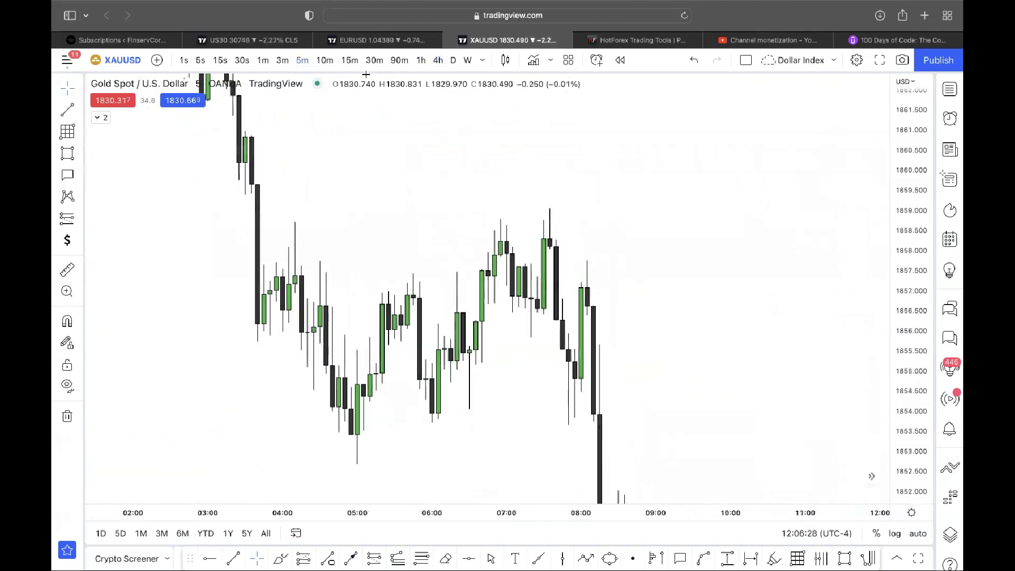
left_click(325, 60)
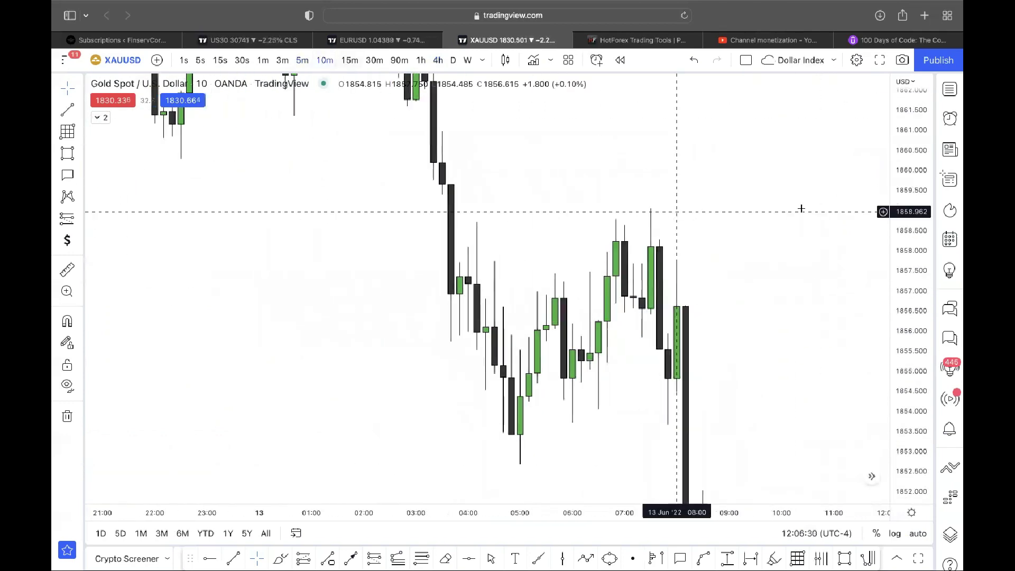
Step: Draw a Gann box over the 13 June 07:30 opposing candles and fit it between about 1858.3 and 1855.6
scroll(806, 388, "right", 5)
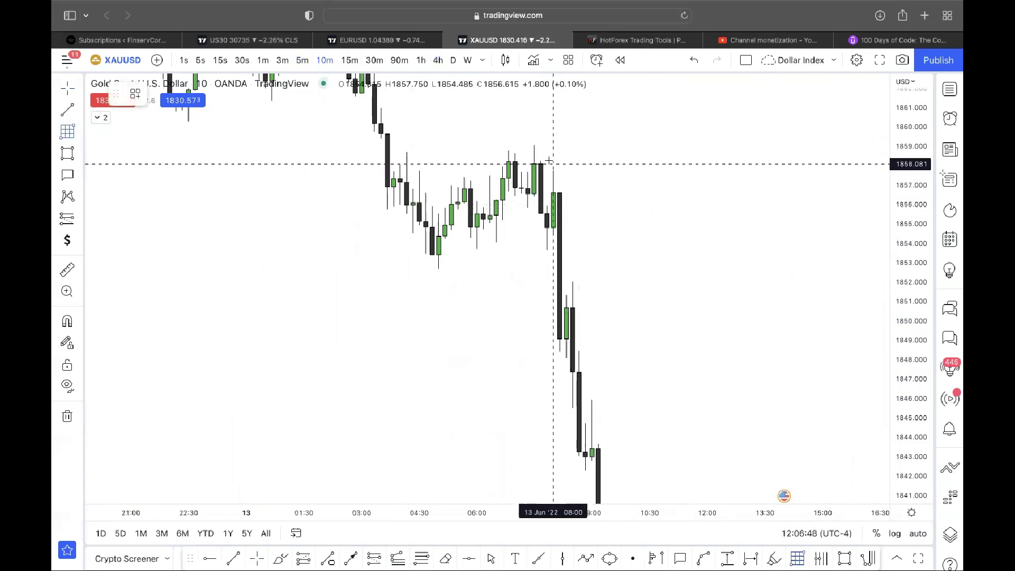
left_click(528, 208)
left_click(633, 121)
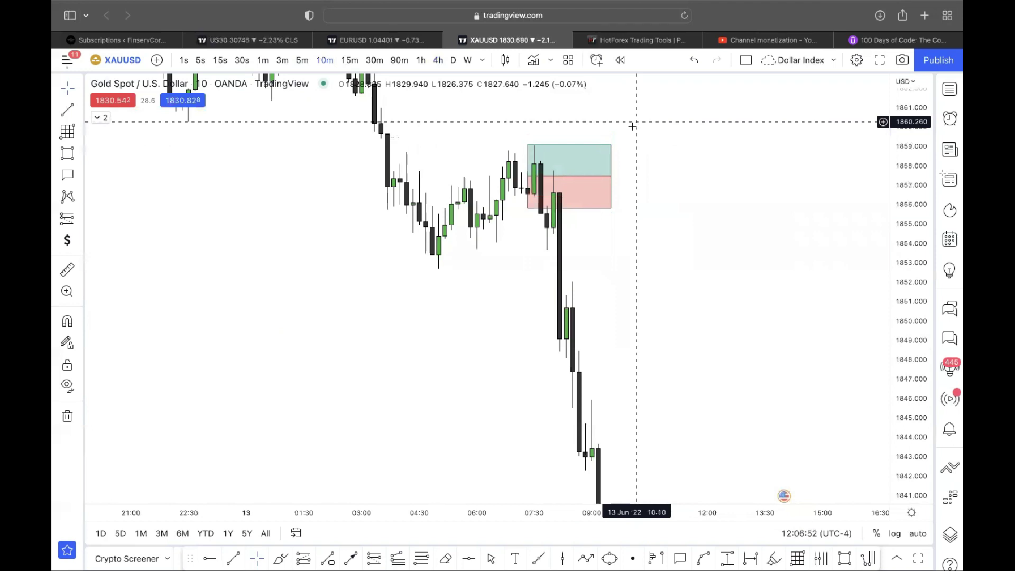
left_click(585, 209)
left_click_drag(584, 209, 590, 216)
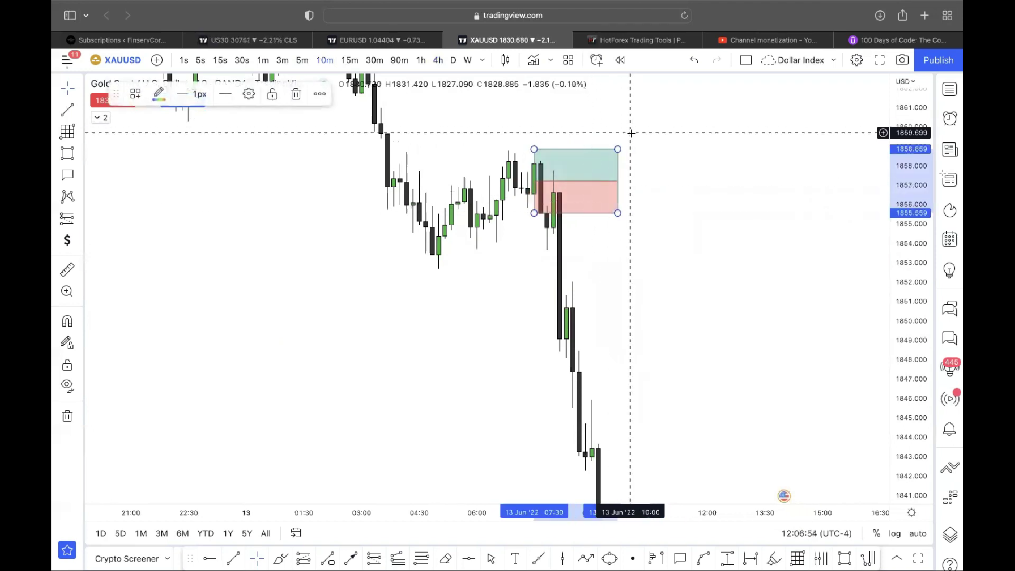
left_click_drag(617, 149, 617, 160)
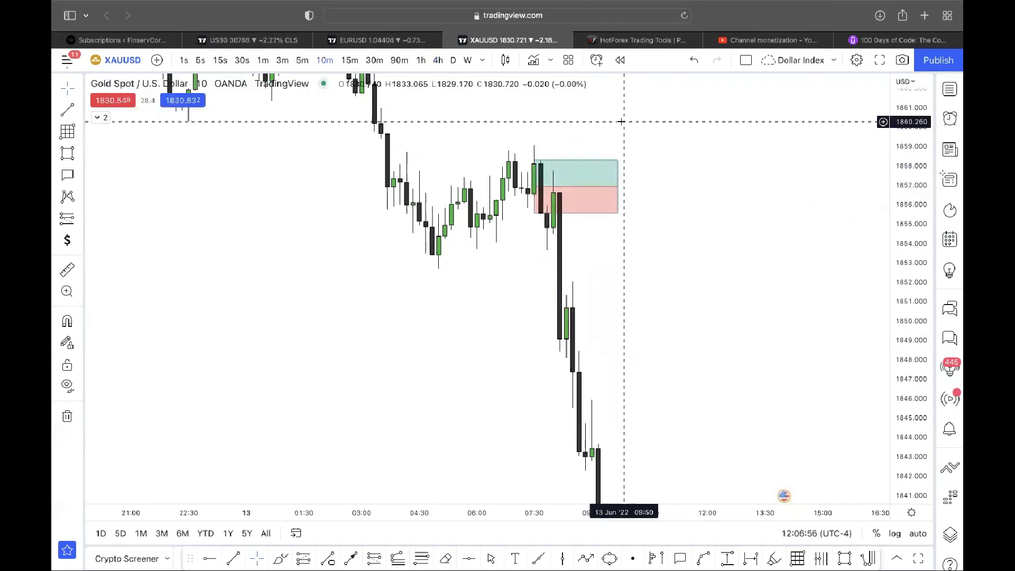
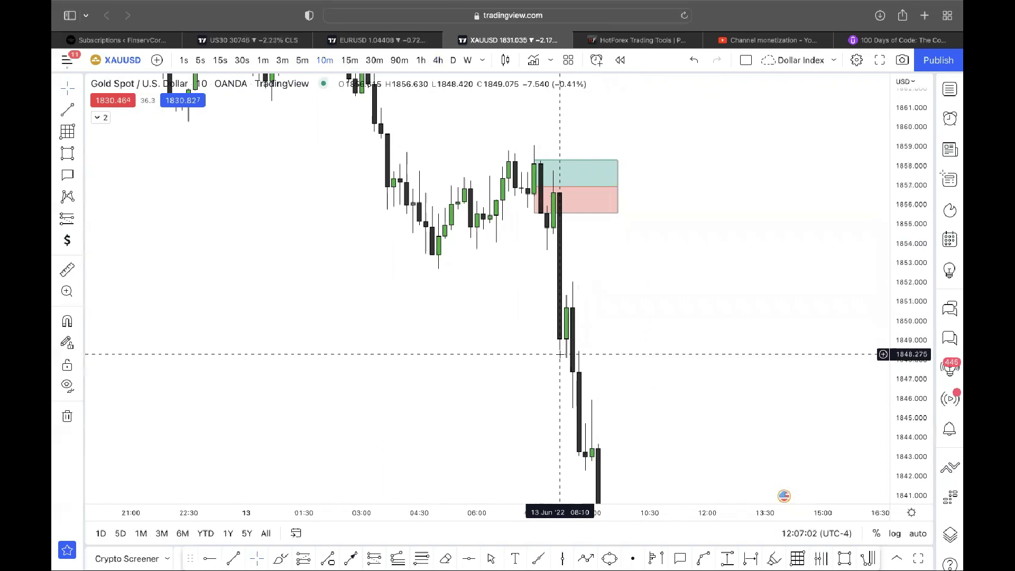
scroll(791, 305, "down", 2)
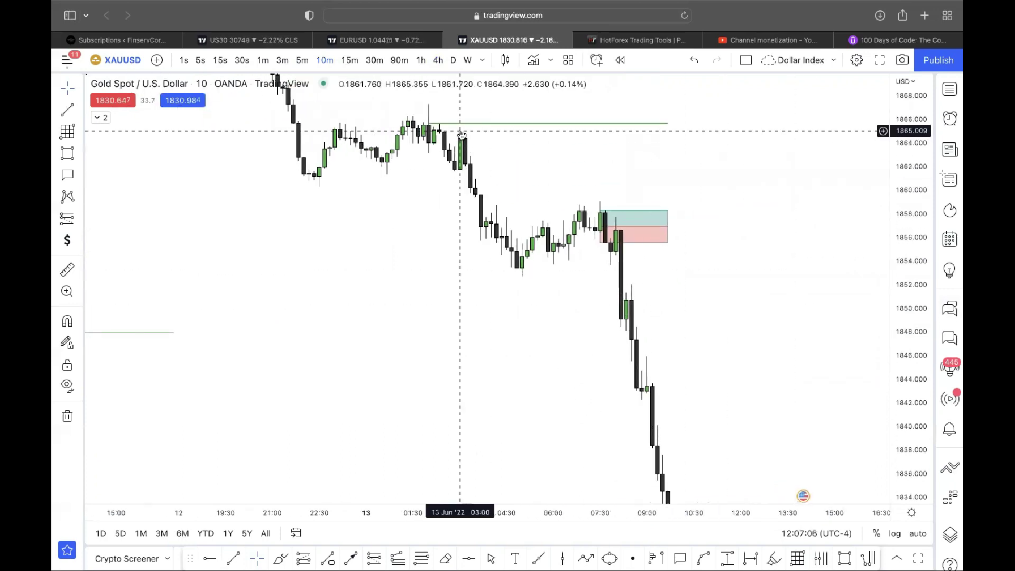
Step: Delete the Gann box over the 13 June 07:30 opposing candles
scroll(750, 323, "down", 2)
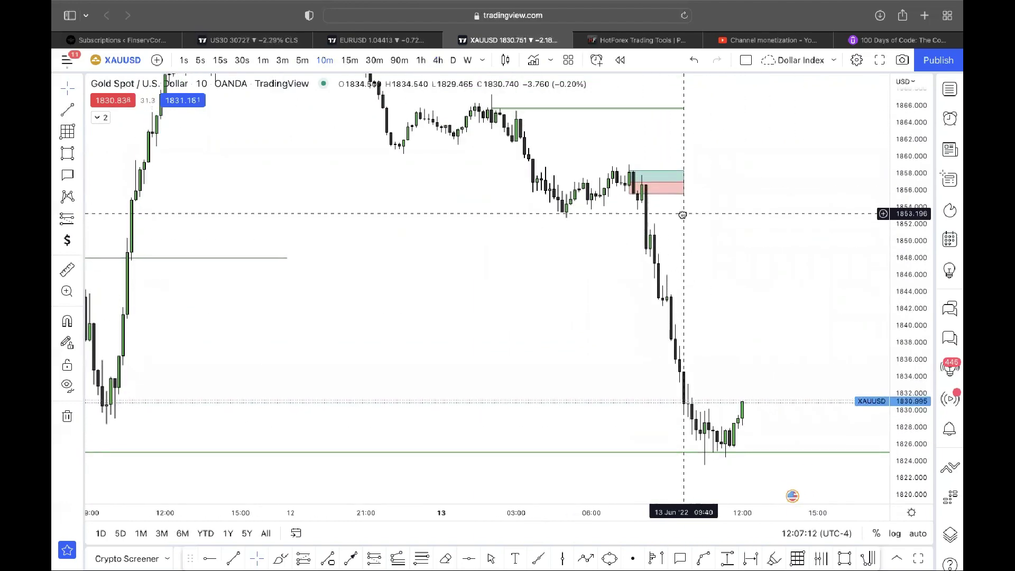
left_click(658, 179)
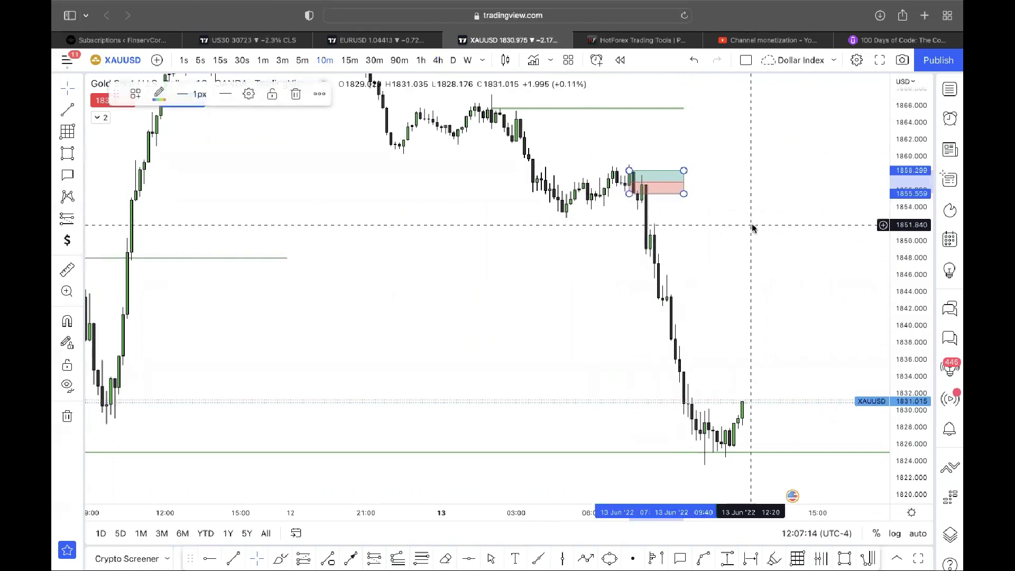
left_click(740, 224)
Step: Start a bar replay that cuts the 10-minute chart at the 13 June 07:40 bearish candle
scroll(634, 244, "left", 5)
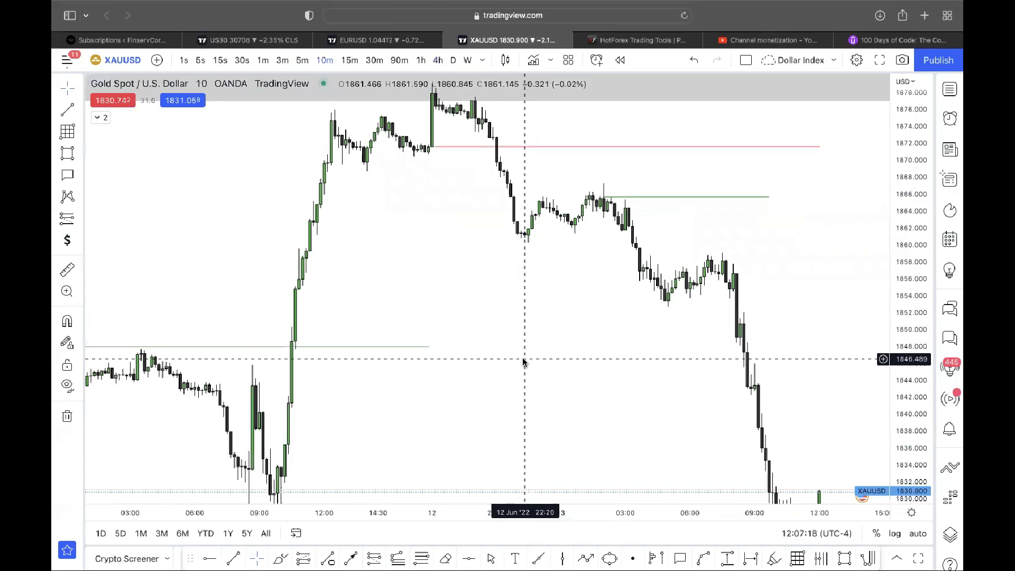
scroll(581, 327, "right", 5)
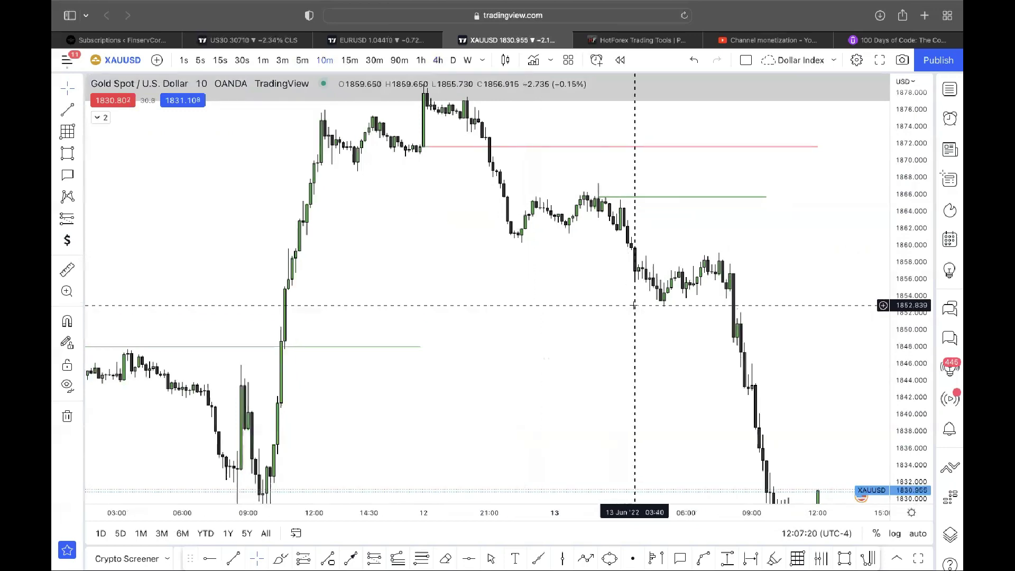
left_click(621, 61)
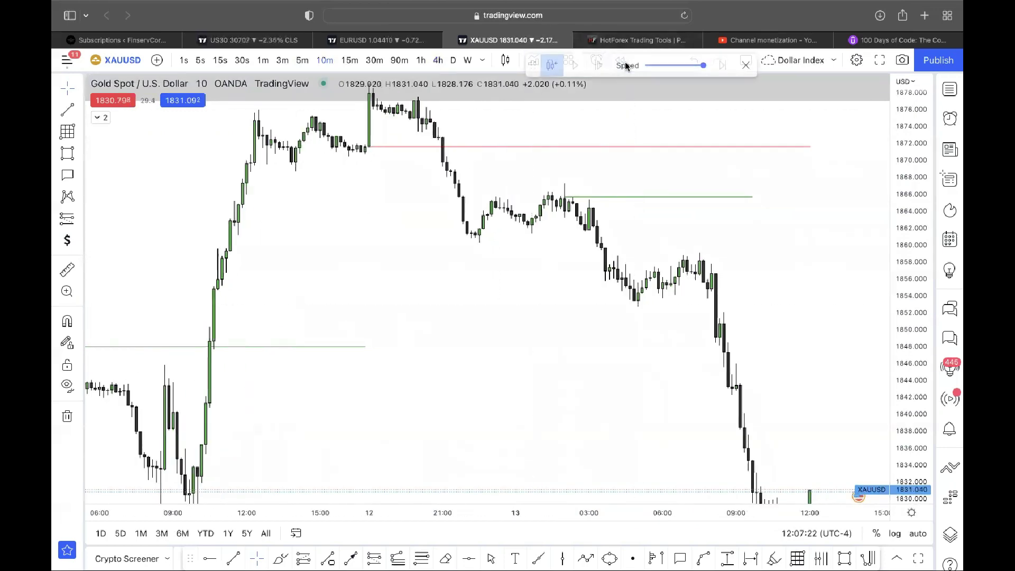
left_click(704, 275)
scroll(649, 331, "up", 5)
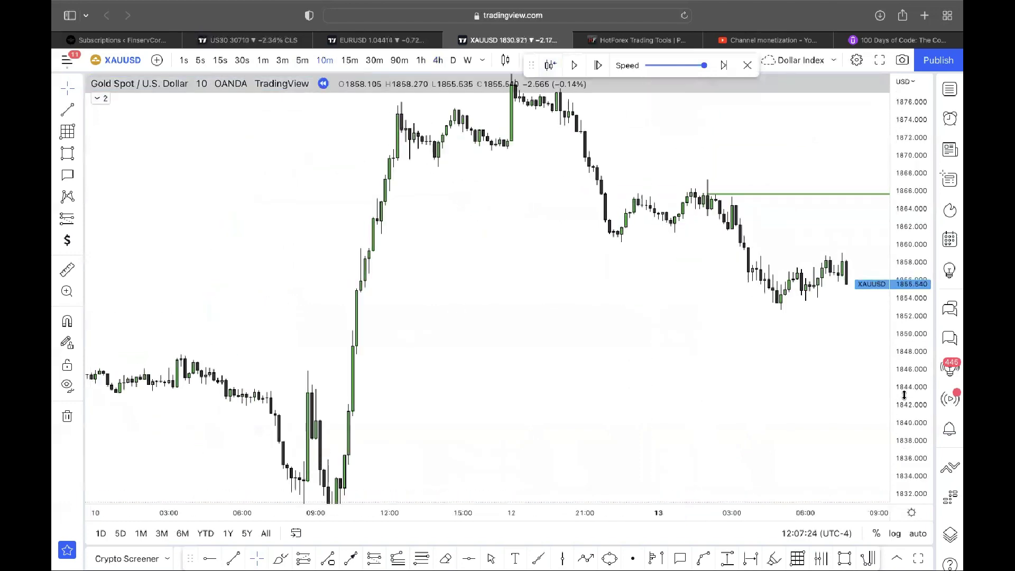
Step: Draw a rectangle around the last two opposing 10-minute candles, starting at 07:30 and spanning about 1859.1 to 1855.4
left_click(845, 559)
left_click_drag(540, 225, 563, 281)
left_click(423, 89)
Step: Examine the boxed price move on the 1-, 2-, 3-, 4- and 5-minute timeframes in turn
left_click(263, 59)
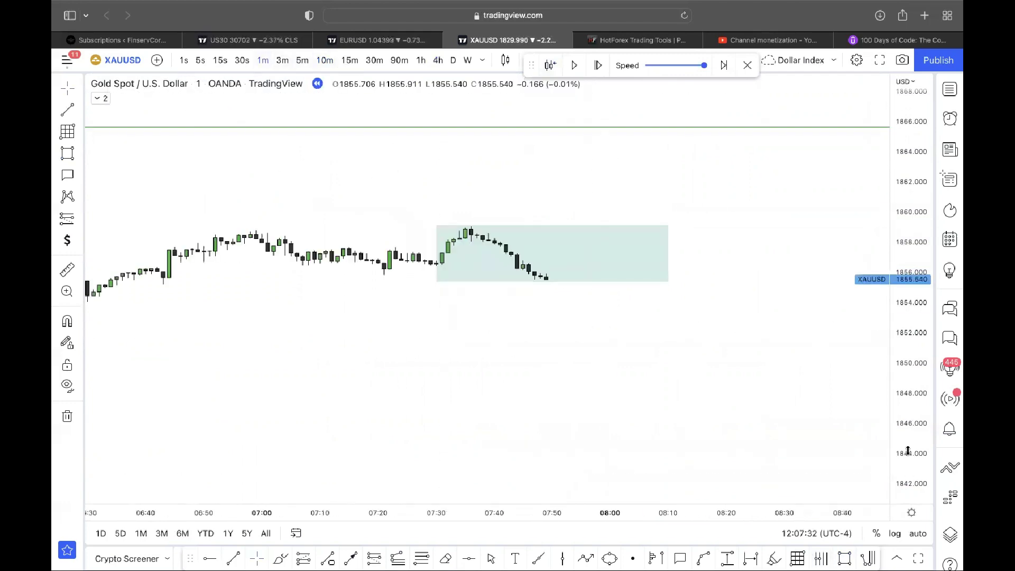
left_click_drag(898, 476, 805, 363)
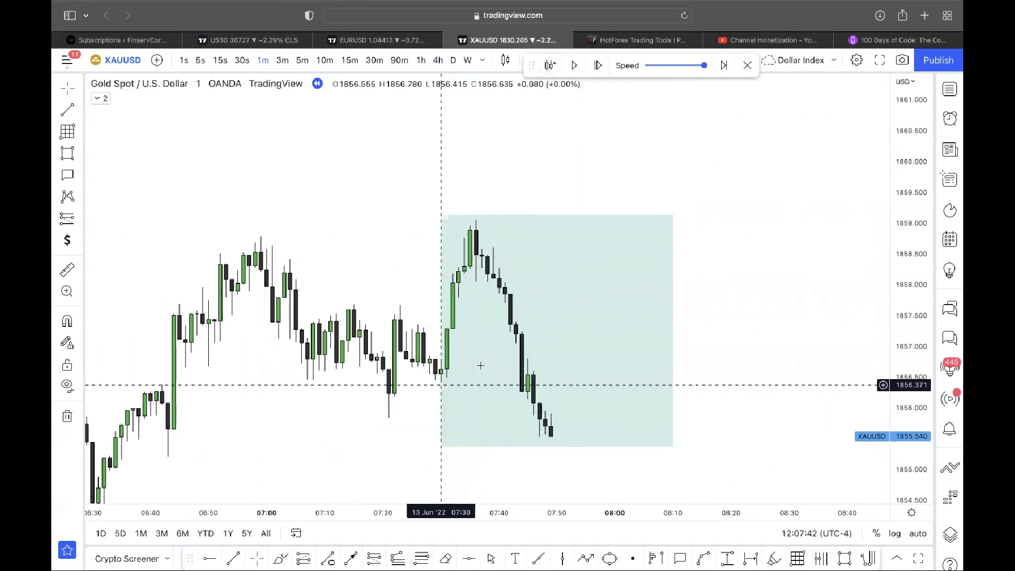
scroll(529, 354, "down", 3)
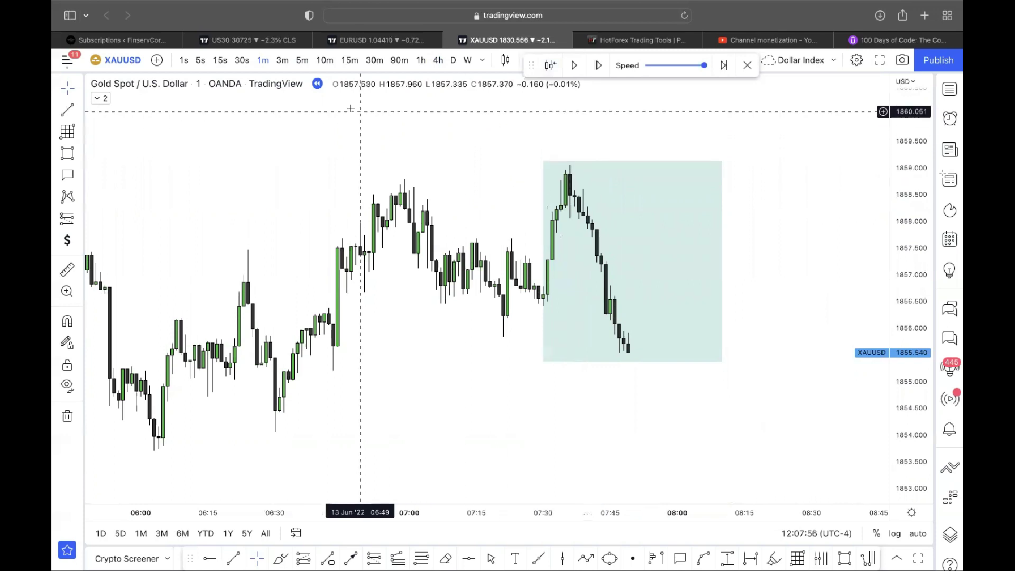
type("2")
key("Return")
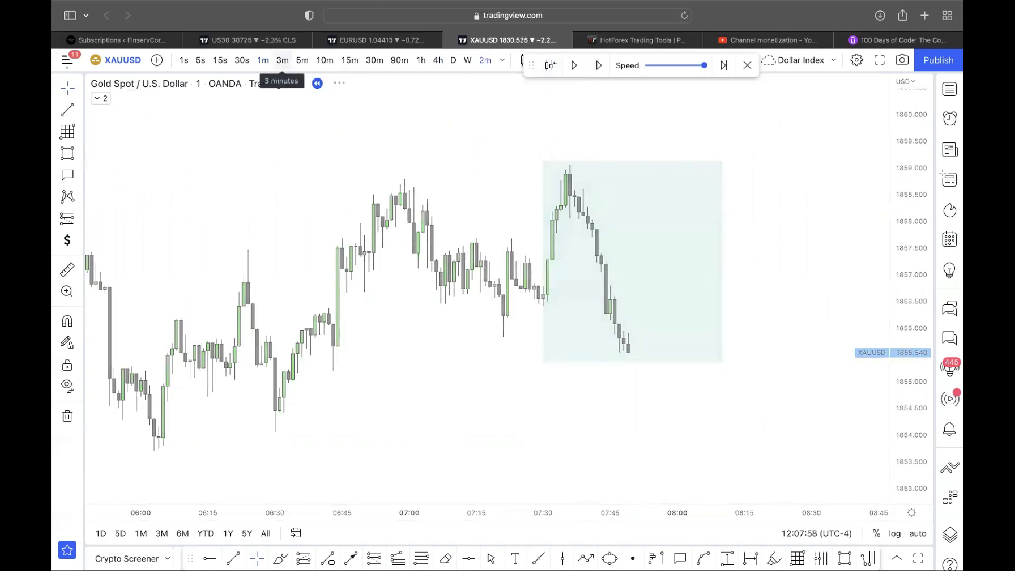
left_click(282, 60)
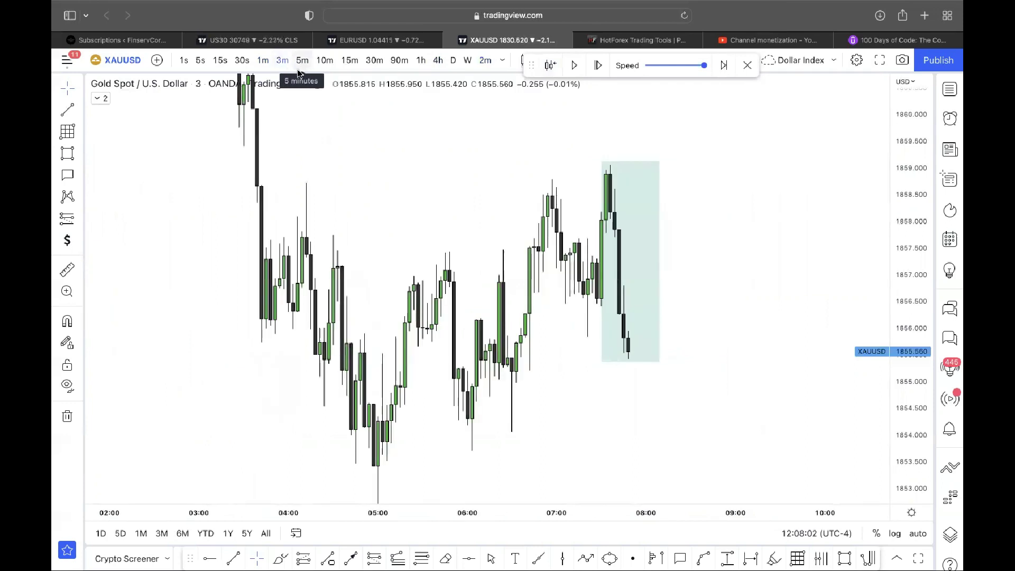
type("4")
key("Return")
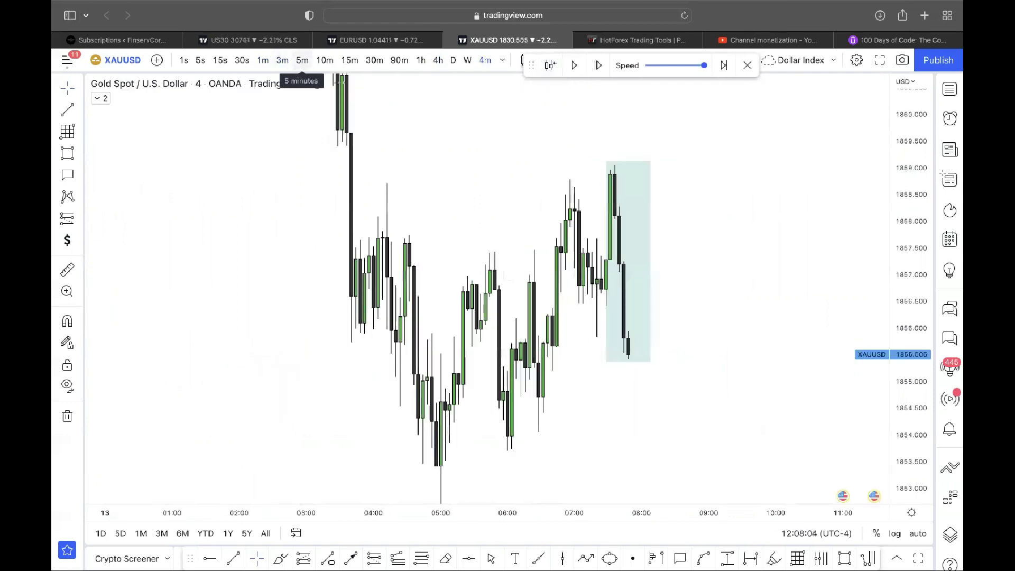
left_click(302, 60)
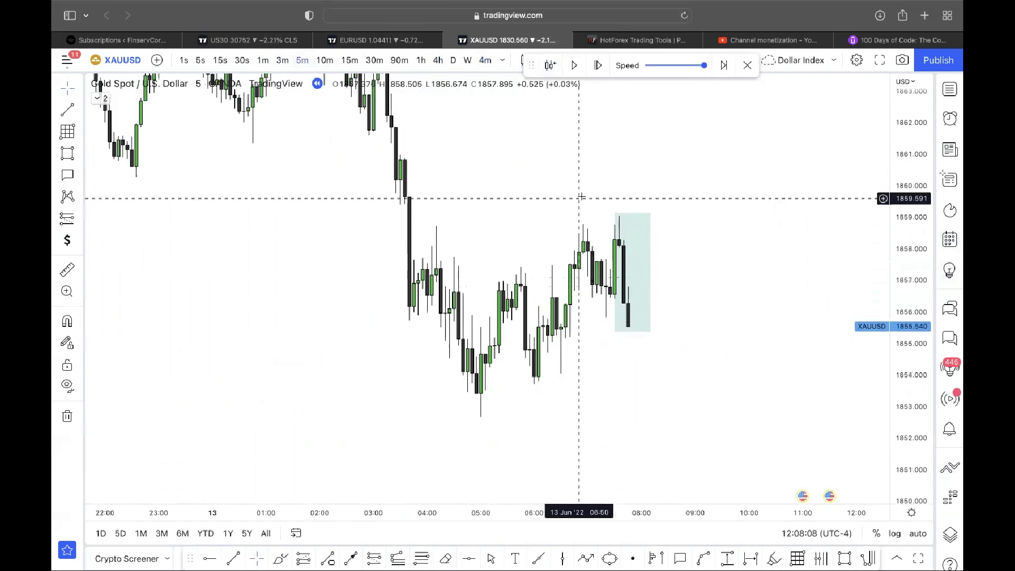
Step: Delete the rectangle around the opposing candles and switch the chart back to 10-minute candles
left_click(633, 254)
key("Delete")
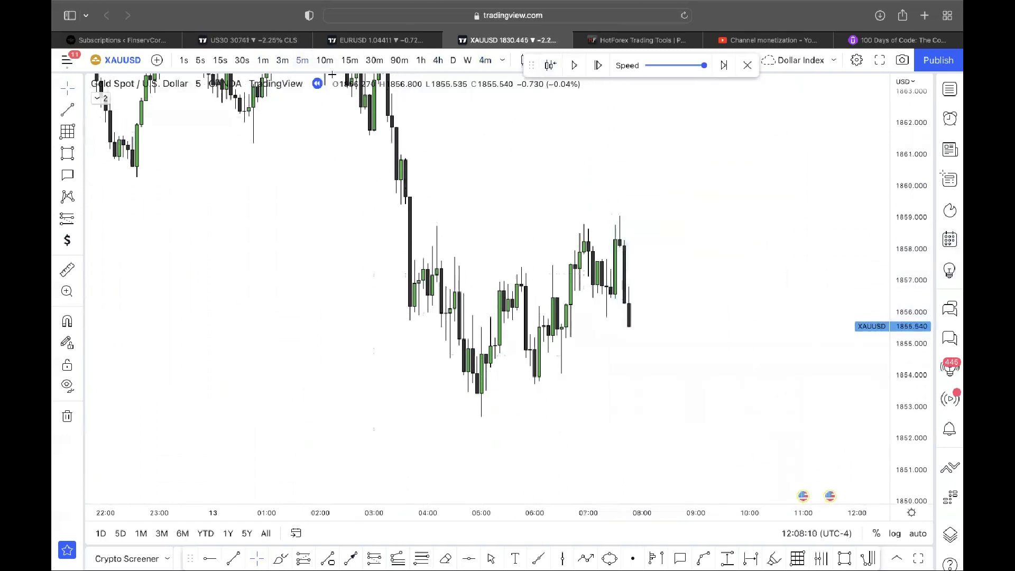
left_click(324, 61)
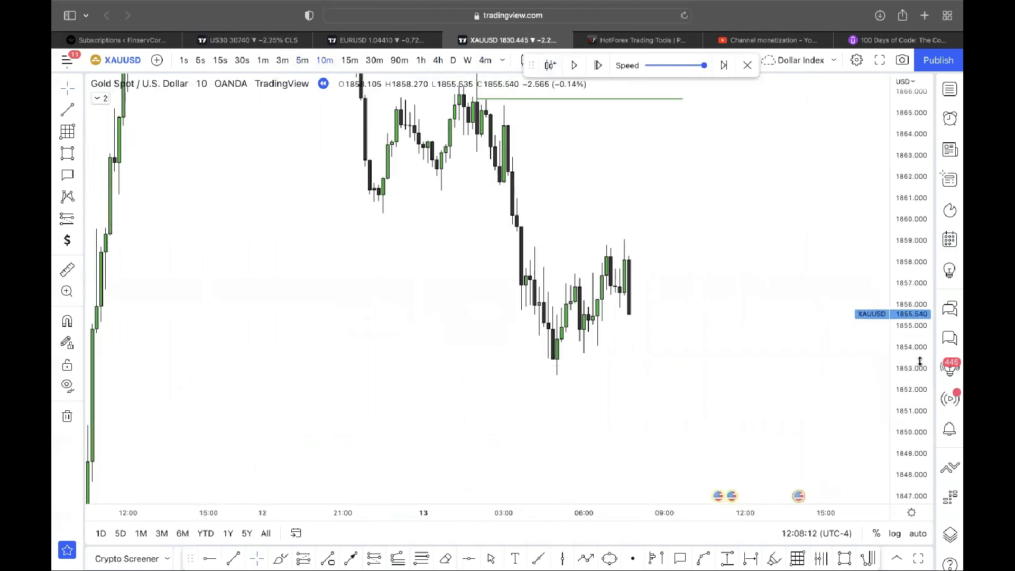
Step: Advance the replay candle by candle through the 13 June decline, and exit the replay
left_click(601, 65)
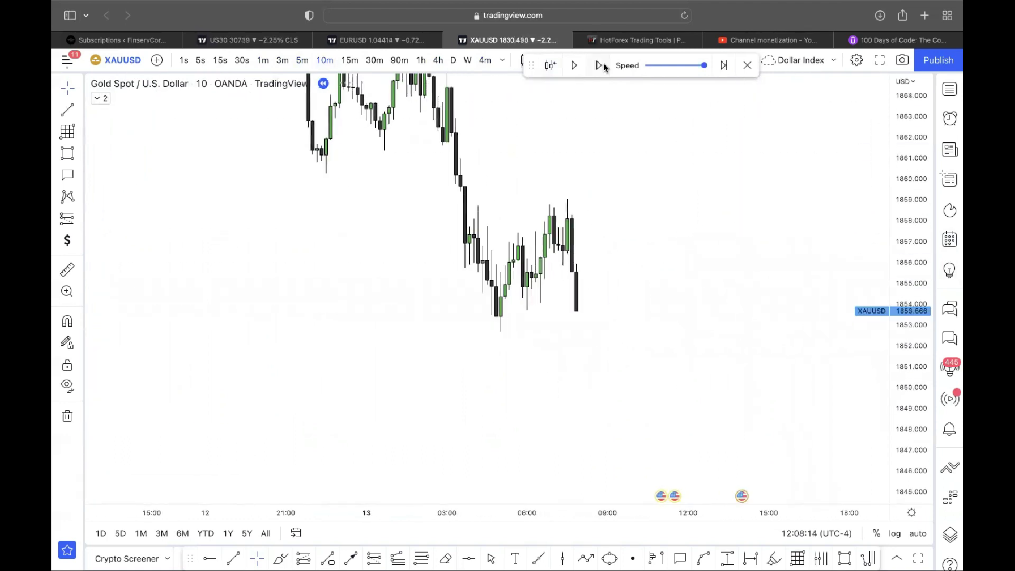
left_click(602, 66)
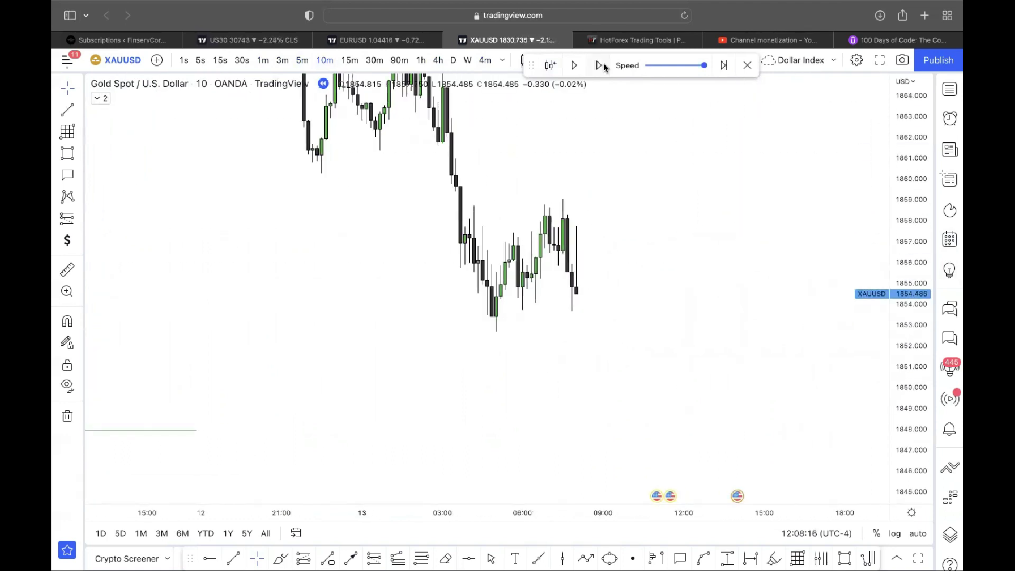
left_click(599, 65)
left_click(599, 65)
left_click(600, 65)
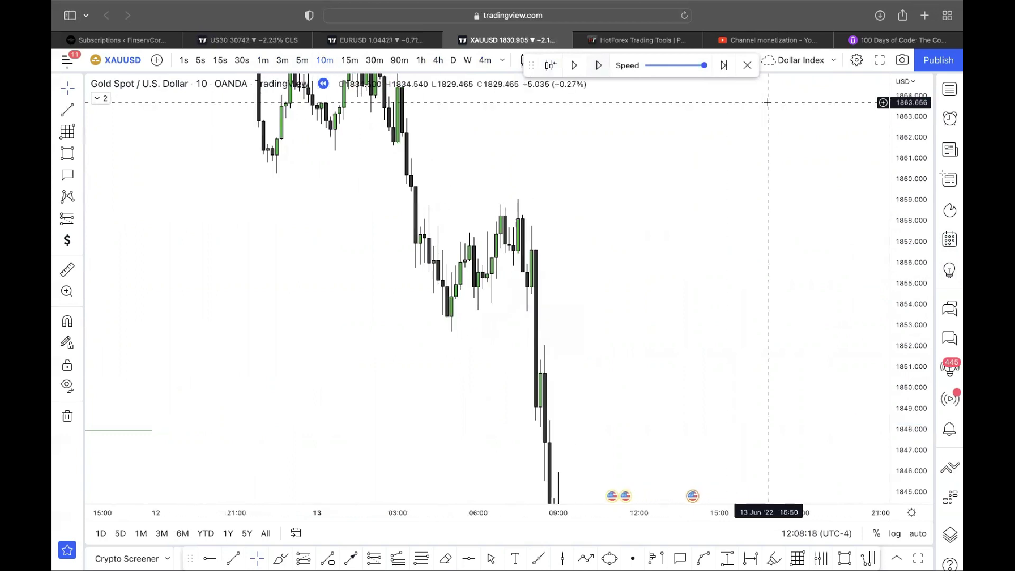
left_click(747, 65)
left_click(608, 344)
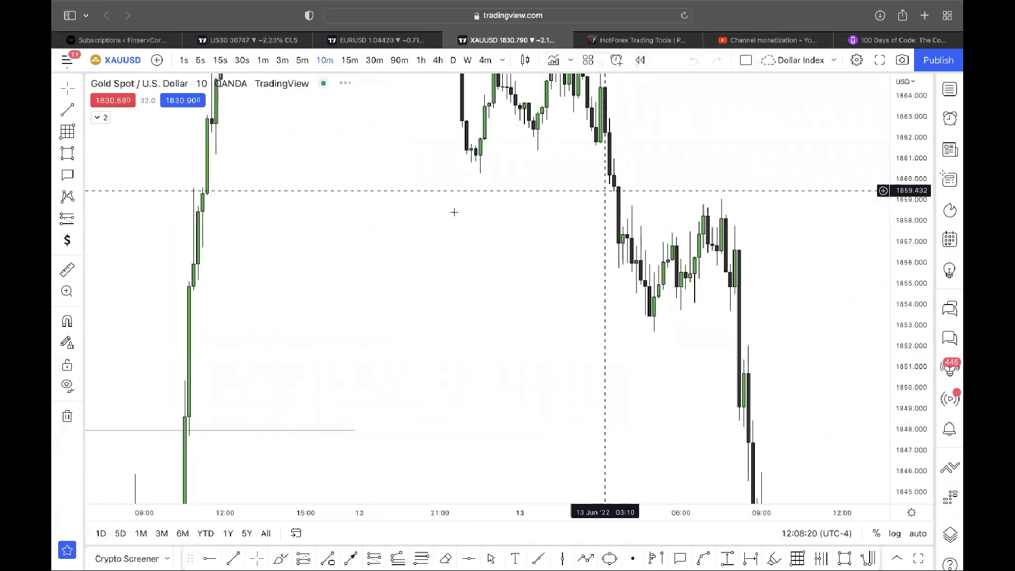
Step: Reset the chart view and enlarge the latest 13 June candles, leaving empty space after the current price
right_click(412, 213)
left_click(426, 226)
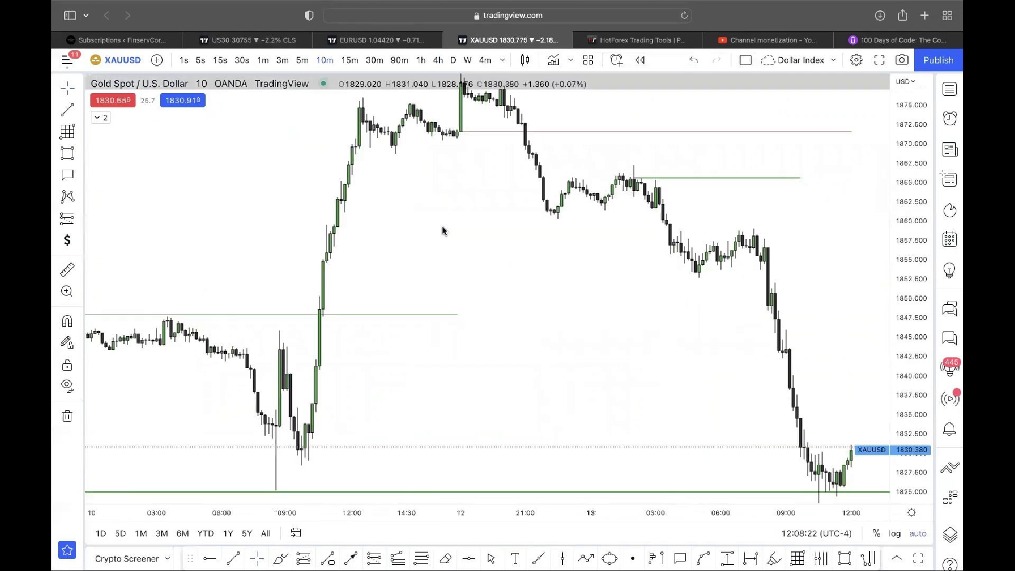
right_click(907, 414)
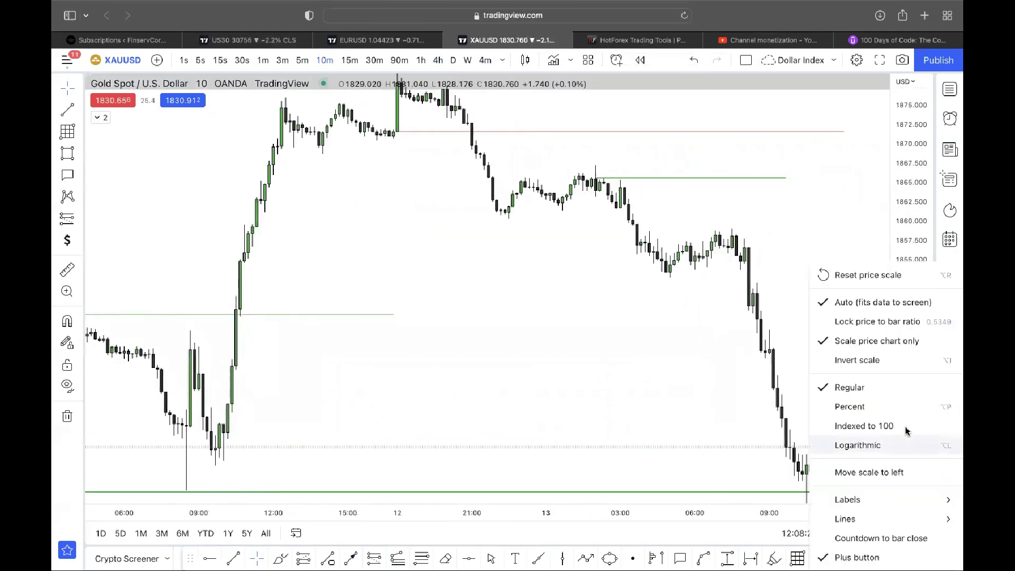
key("Escape")
left_click_drag(910, 417, 802, 296)
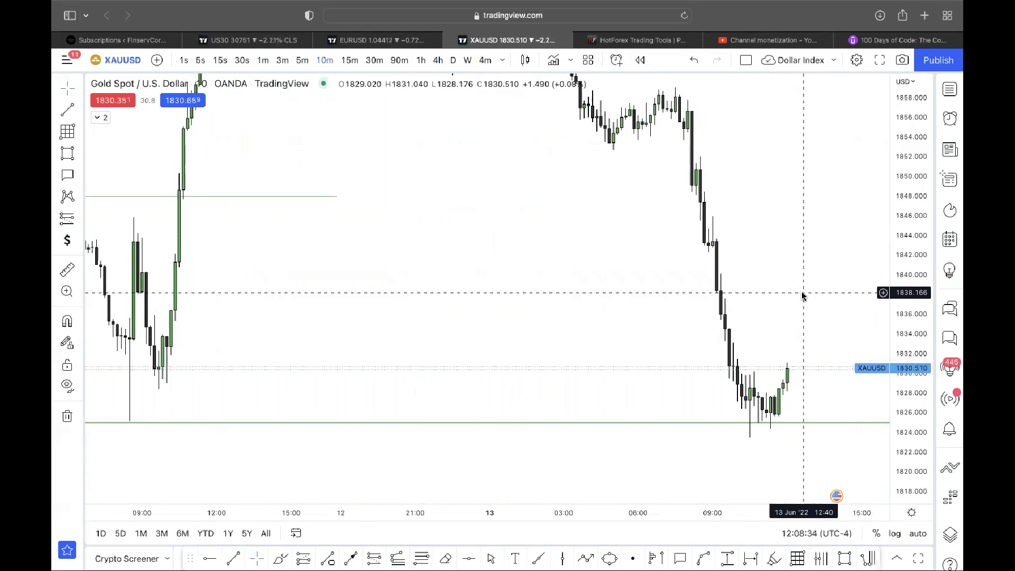
left_click_drag(736, 283, 616, 296)
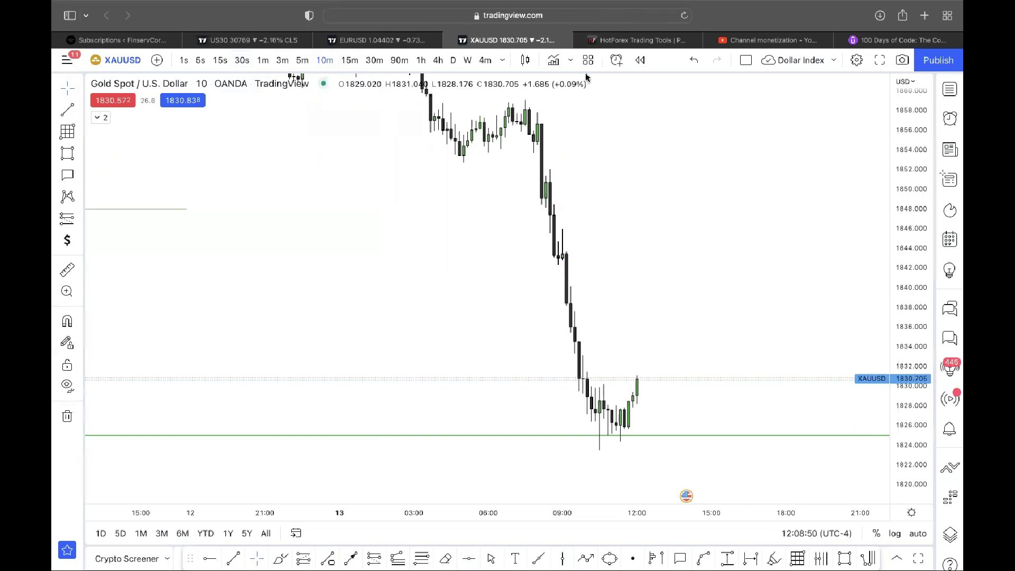
Step: Sketch a small candle beside a taller opposing candle in the empty area before the 13 June decline, hatching the taller one
left_click_drag(252, 256, 254, 306)
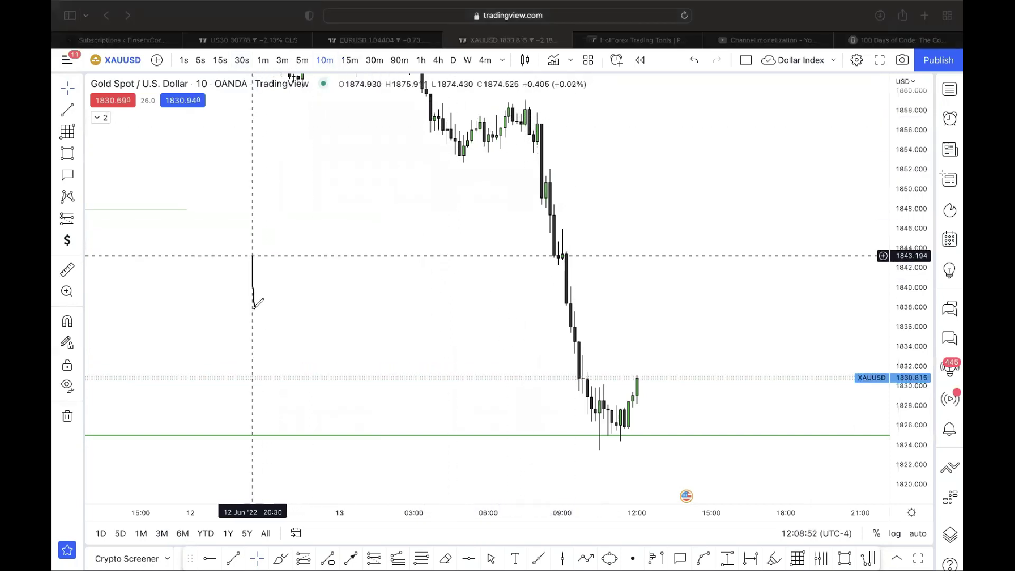
mouse_move(252, 259)
left_mouse_down()
mouse_move(244, 294)
mouse_move(265, 305)
left_mouse_up()
mouse_move(263, 270)
left_mouse_down()
mouse_move(298, 194)
mouse_move(289, 305)
left_mouse_up()
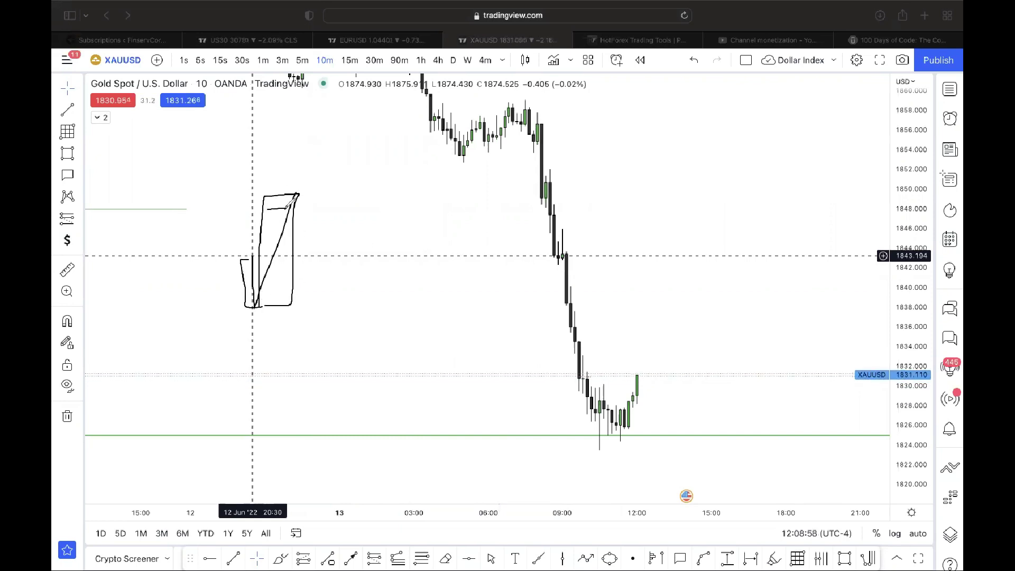
left_click_drag(288, 209, 277, 247)
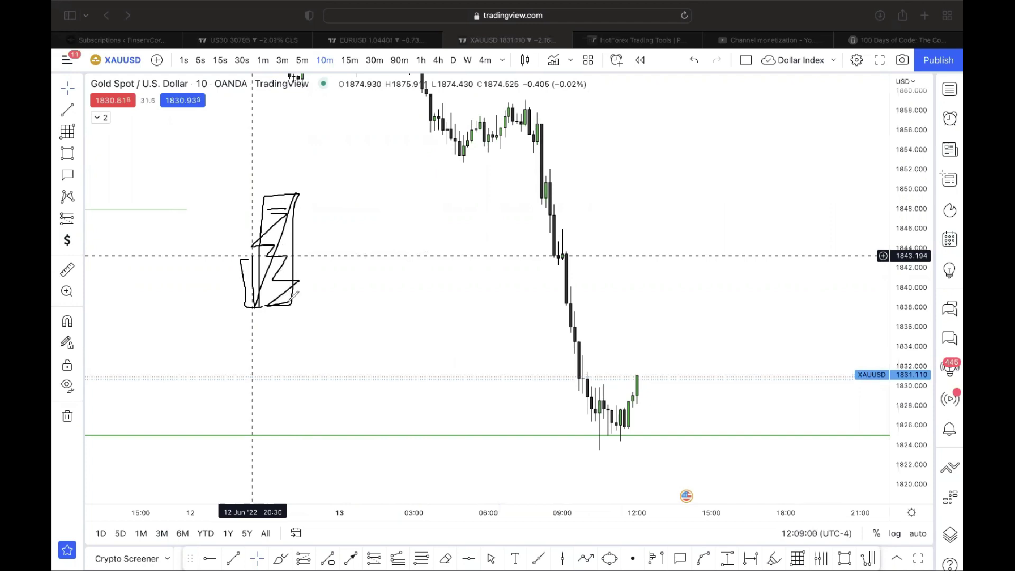
Step: Add arrows pointing at both sketched candles and a curved upward arrow, and clear the whole sketch
mouse_move(183, 322)
left_mouse_down()
mouse_move(233, 299)
mouse_move(221, 296)
left_mouse_up()
mouse_move(393, 313)
left_mouse_down()
mouse_move(317, 288)
mouse_move(334, 152)
mouse_move(340, 165)
left_mouse_up()
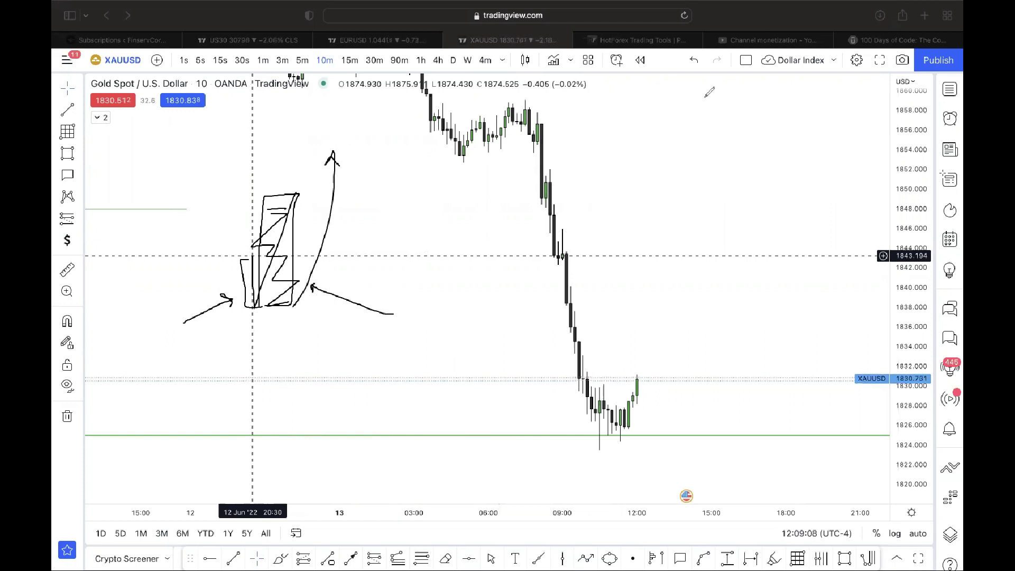
key("Escape")
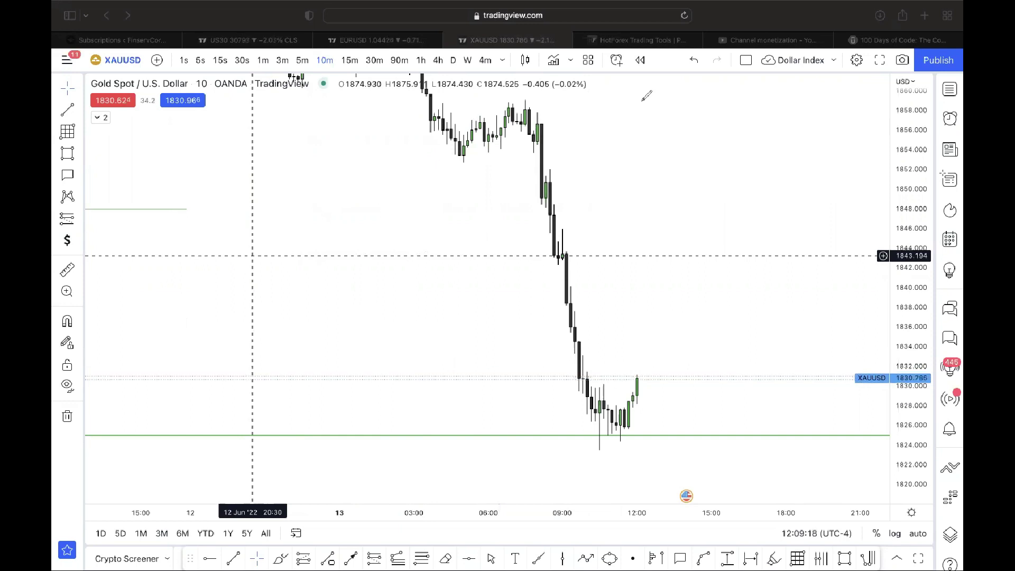
key("Escape")
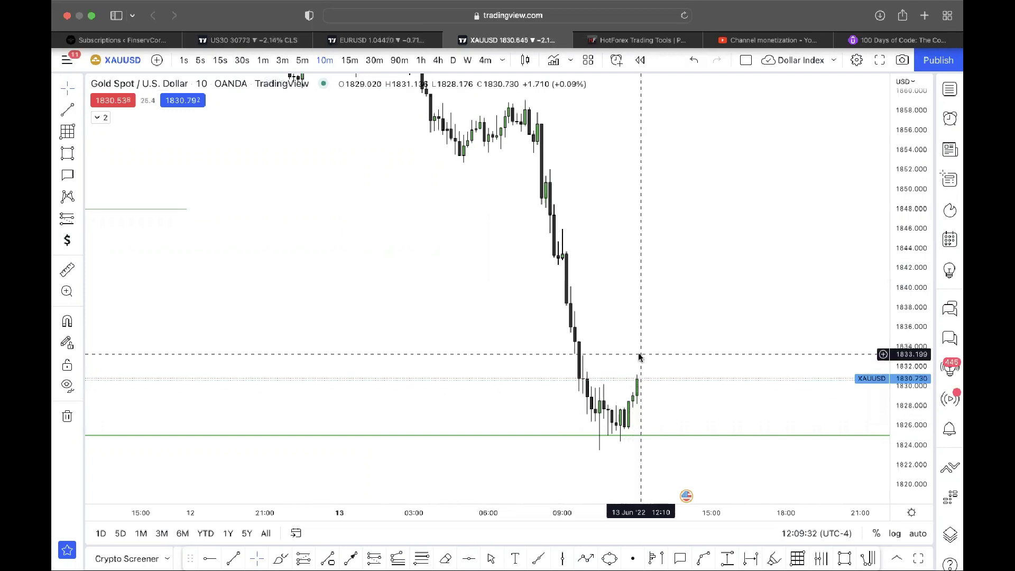
Step: Show gold on the daily timeframe, and switch the chart to 15-minute candles
left_click(452, 61)
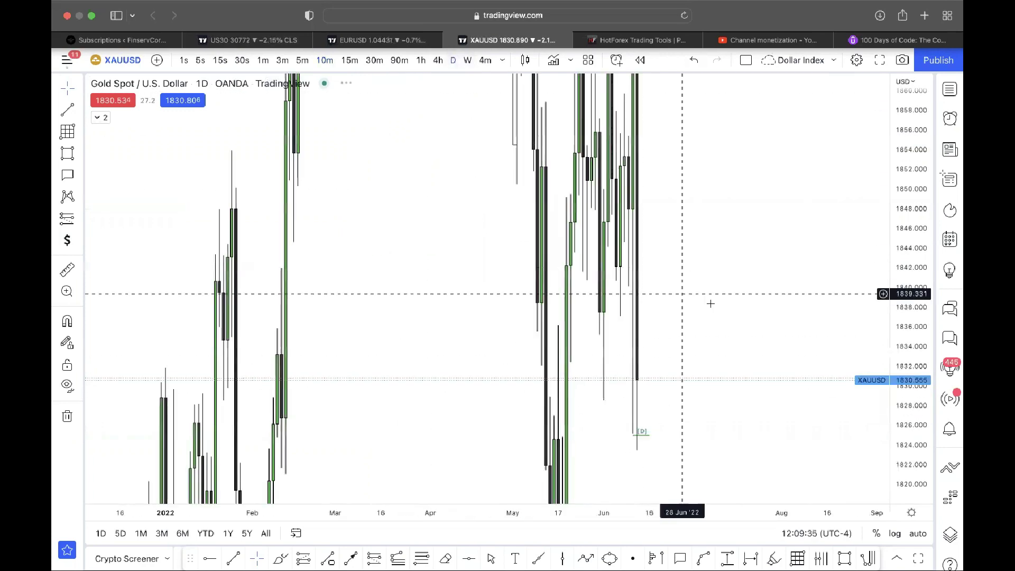
left_click(355, 61)
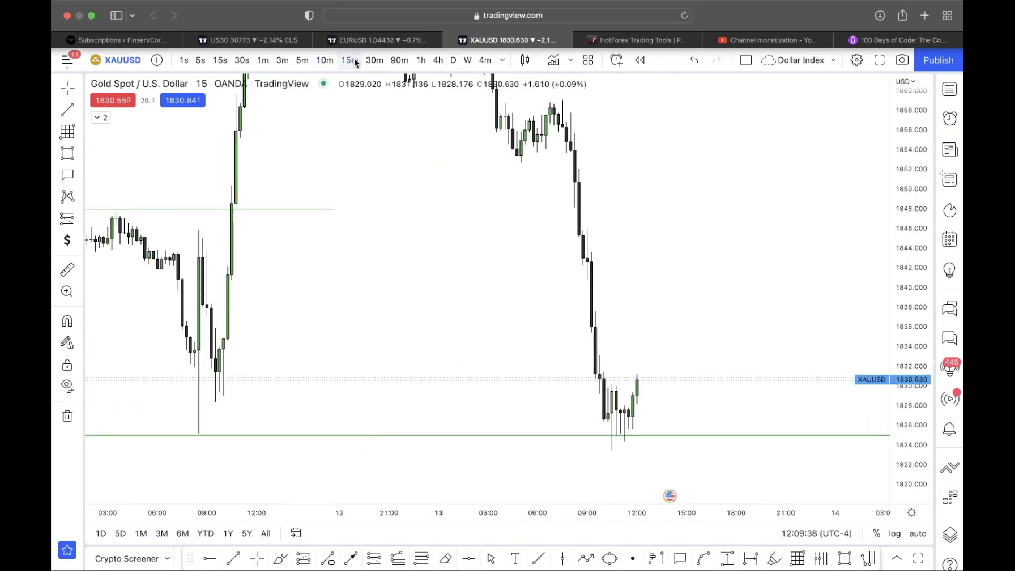